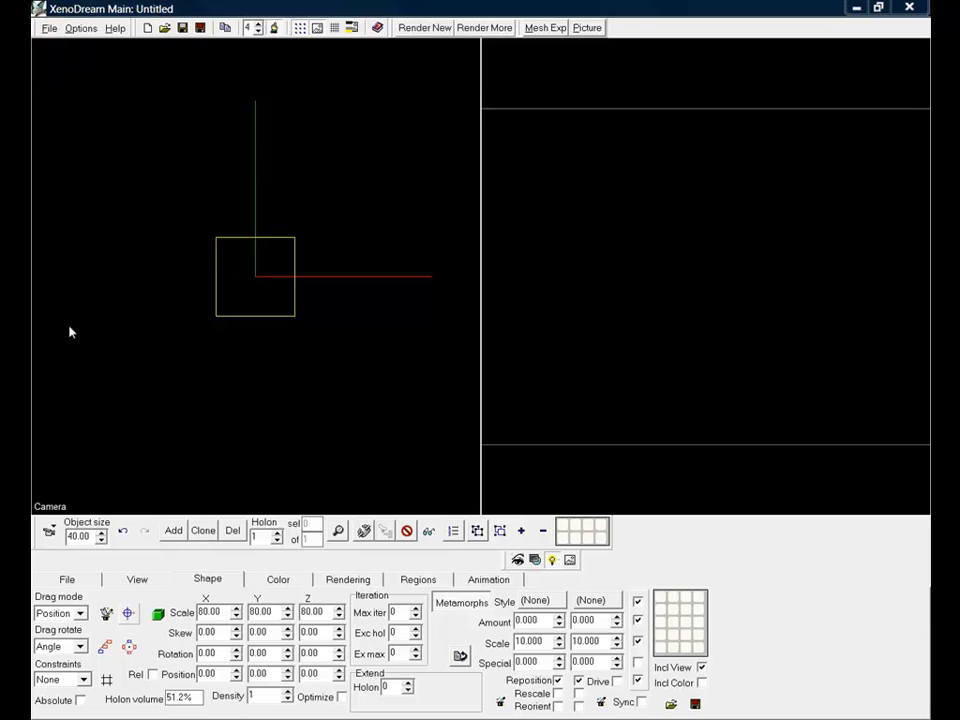
# Save the creator name in the object's file details and return to the shape settings.
pyautogui.click(64, 582)
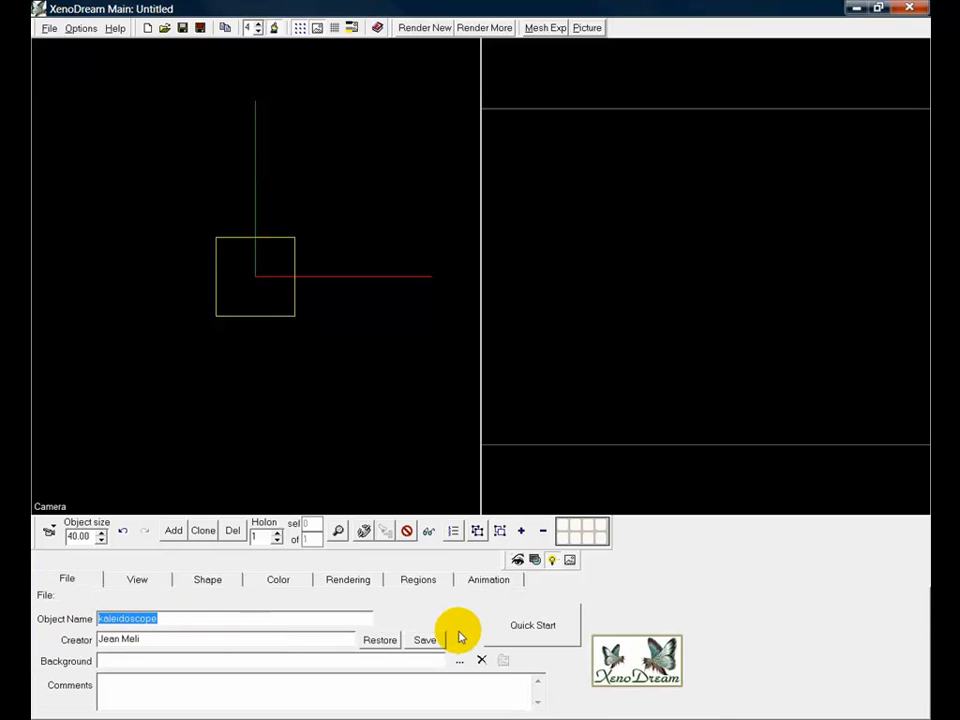
pyautogui.click(425, 639)
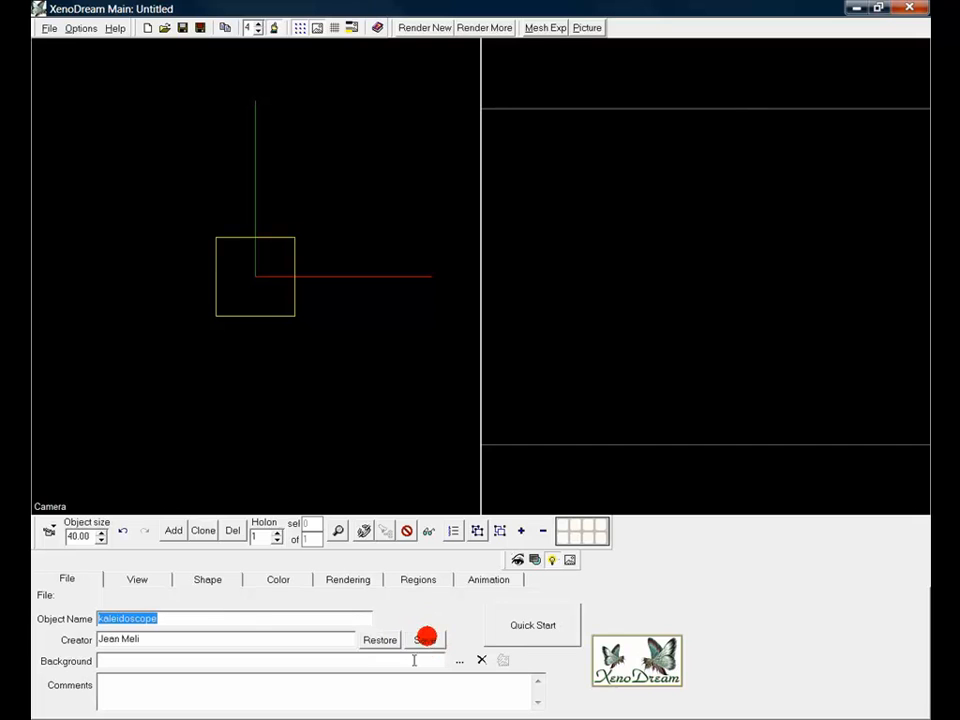
pyautogui.click(209, 581)
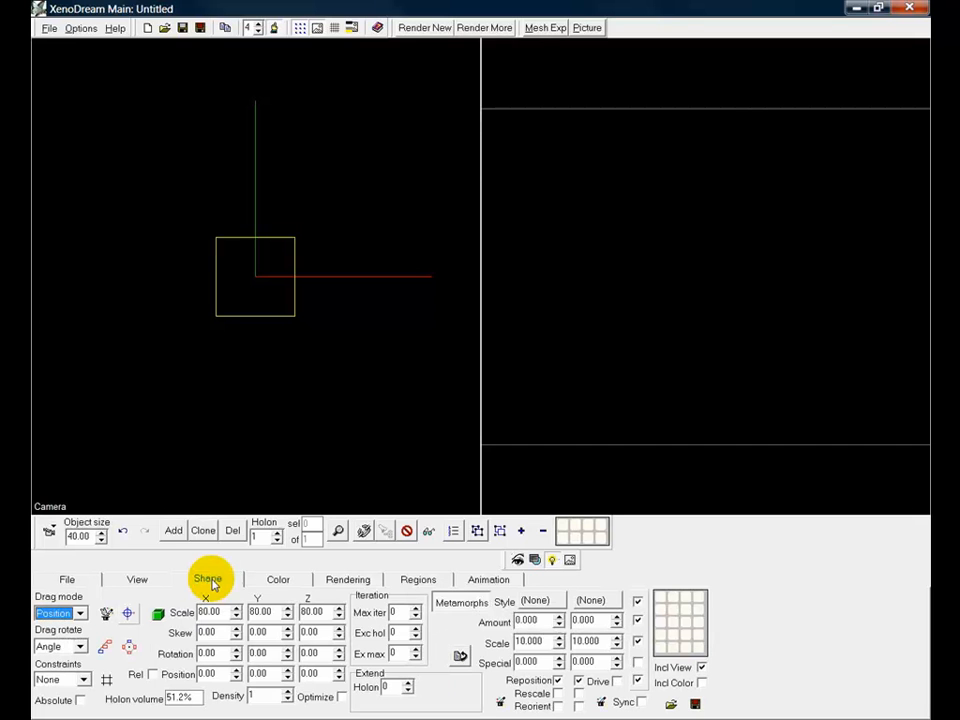
# Set the first holon's scale to 100 on the X, Y and Z axes.
pyautogui.doubleClick(212, 612)
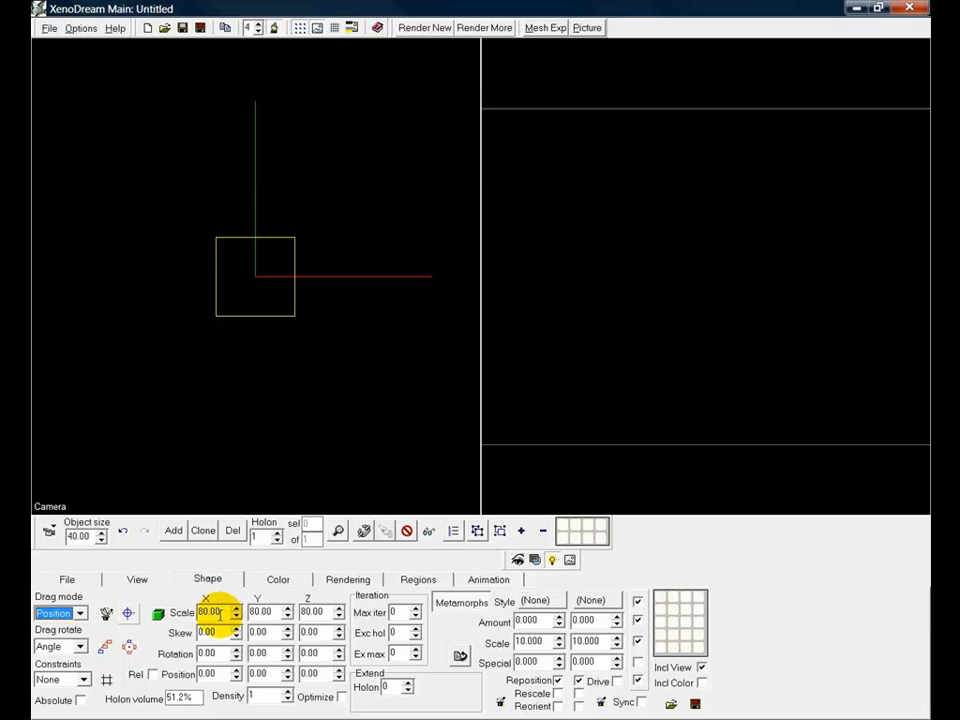
pyautogui.click(220, 613)
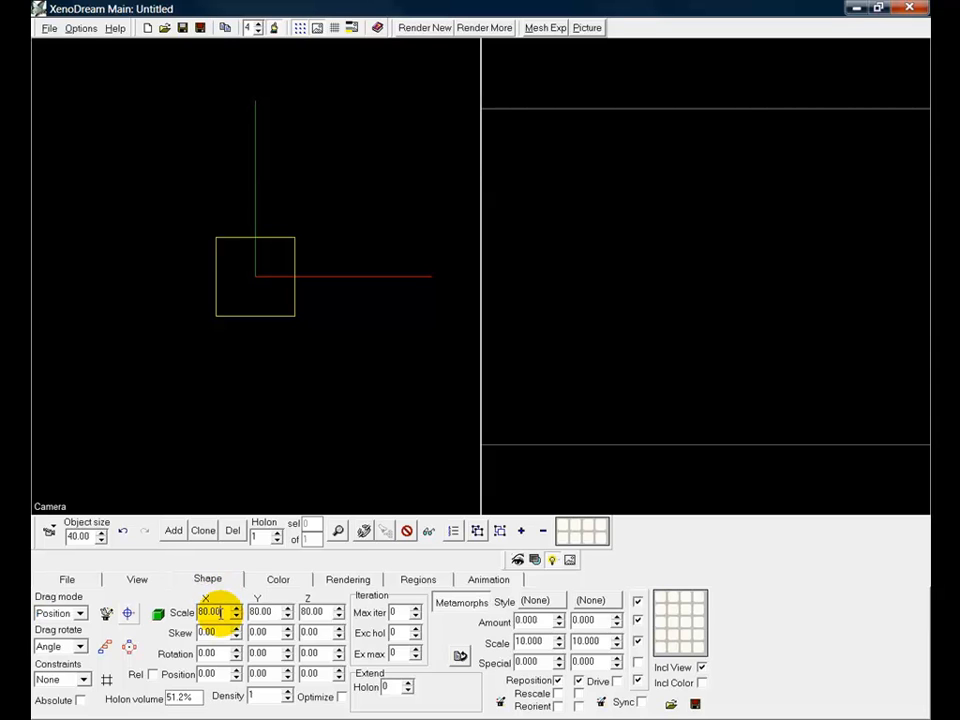
pyautogui.write('100')
pyautogui.press('Return')
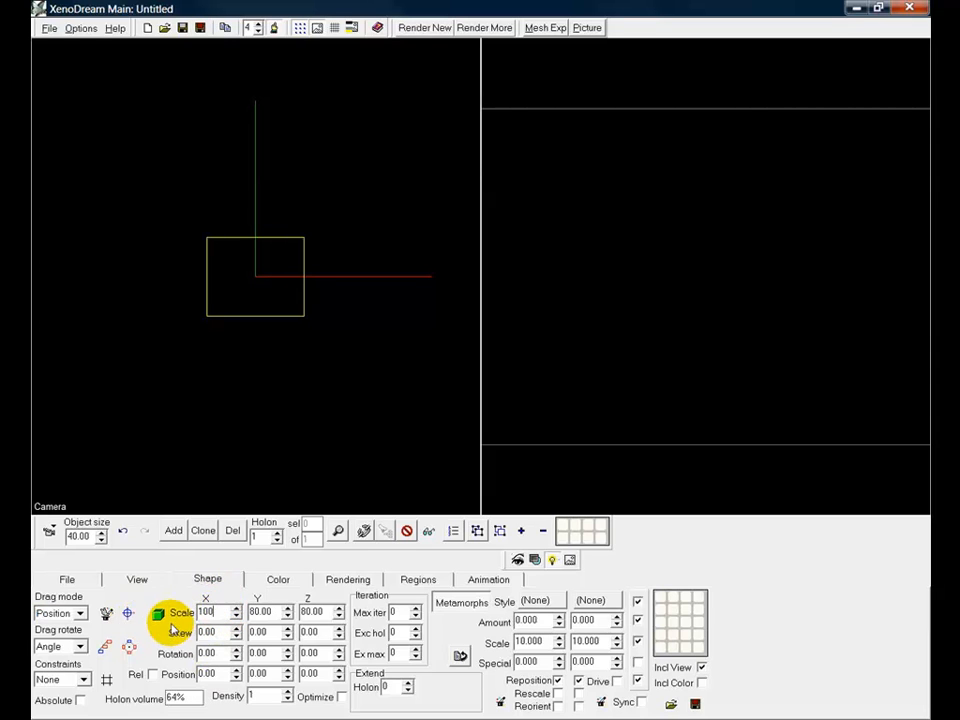
pyautogui.click(160, 615)
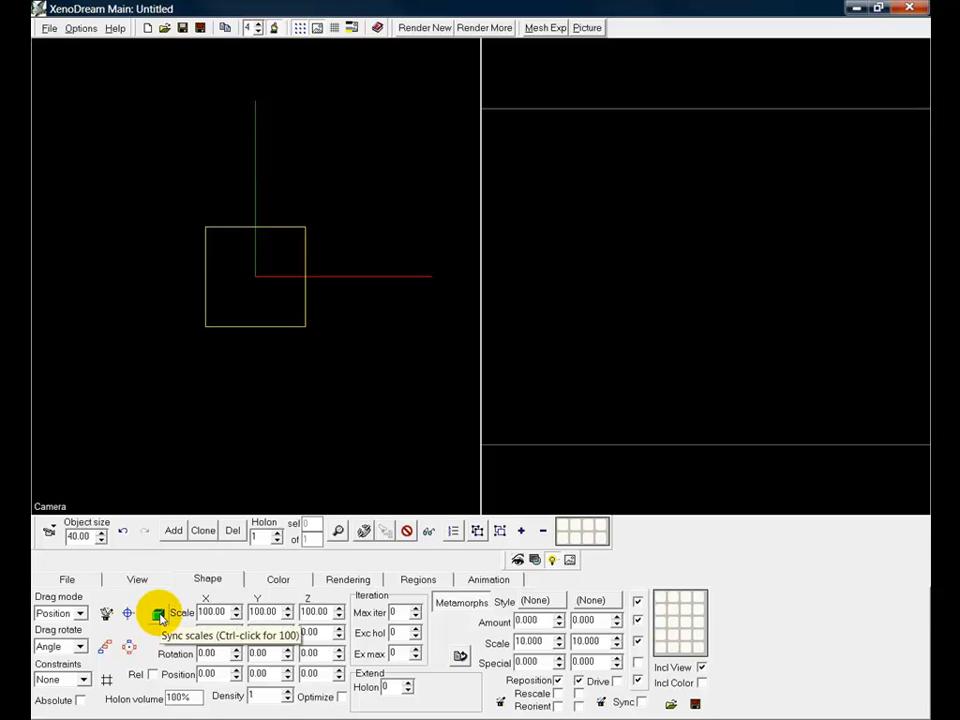
# Rotate the first holon 45 degrees about the Z axis.
pyautogui.click(310, 632)
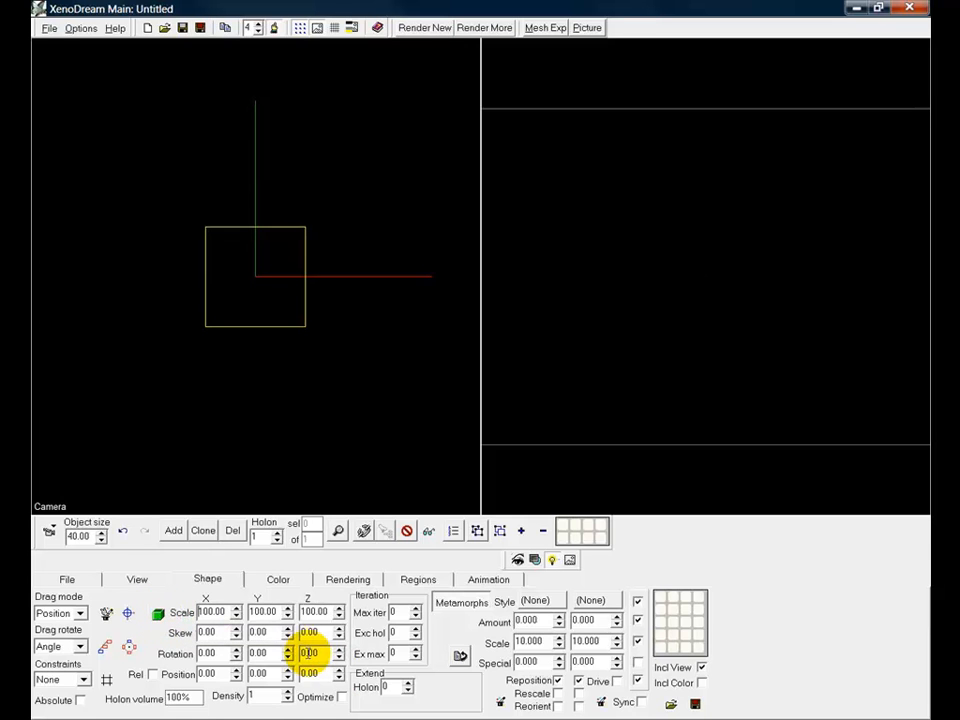
pyautogui.click(305, 652)
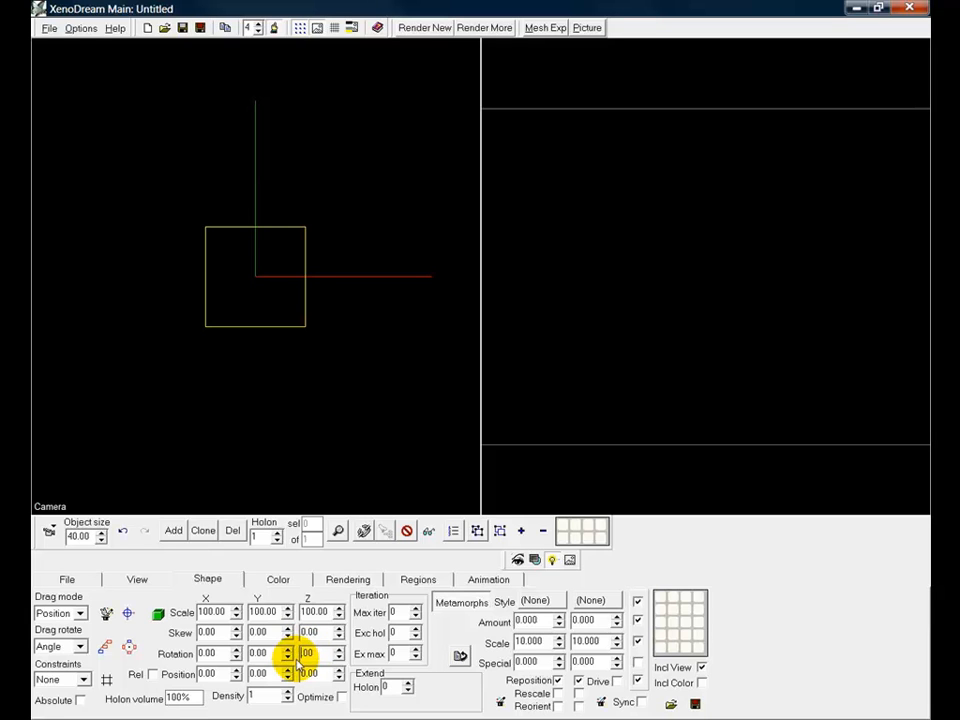
pyautogui.write('45')
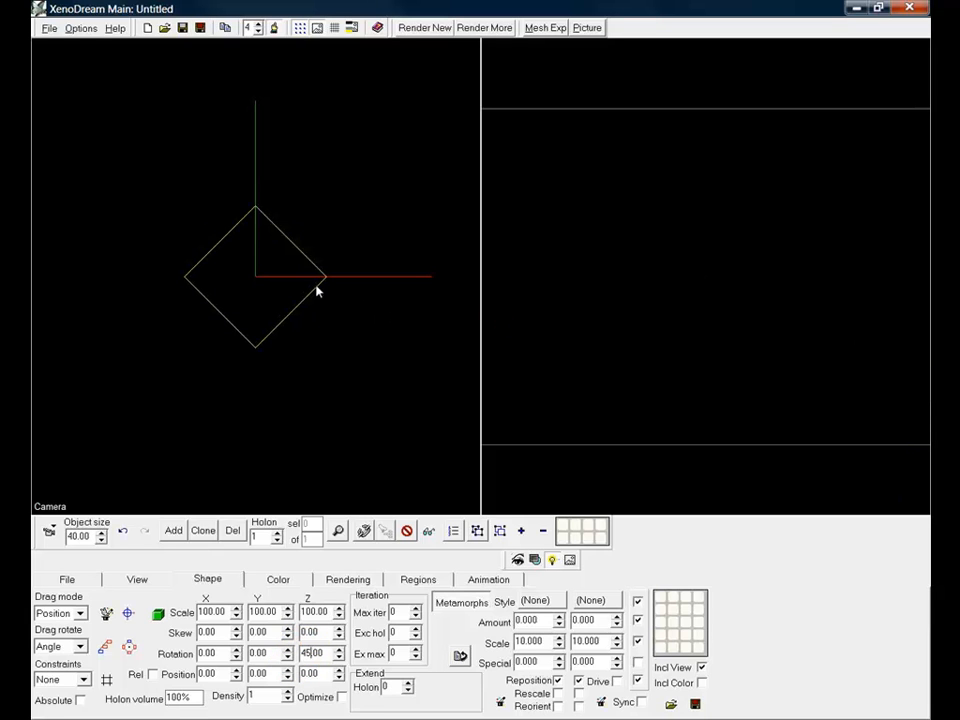
# Add a plain holon scaled to 35 on all axes and place it near the X axis end, at about X 197.6, Y -1.6.
pyautogui.rightClick(282, 291)
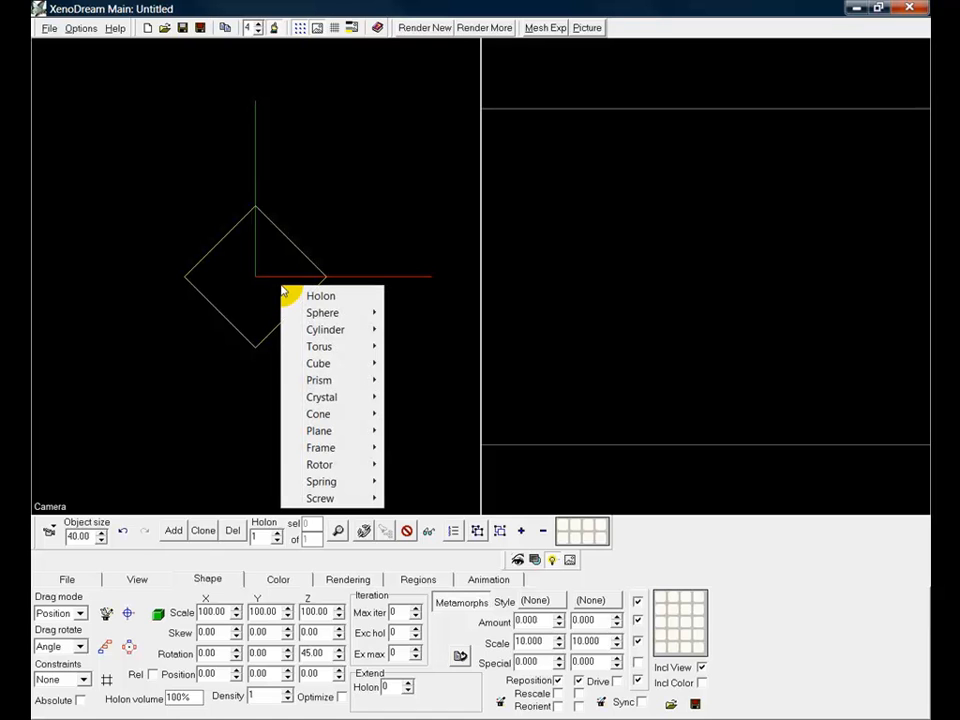
pyautogui.click(352, 298)
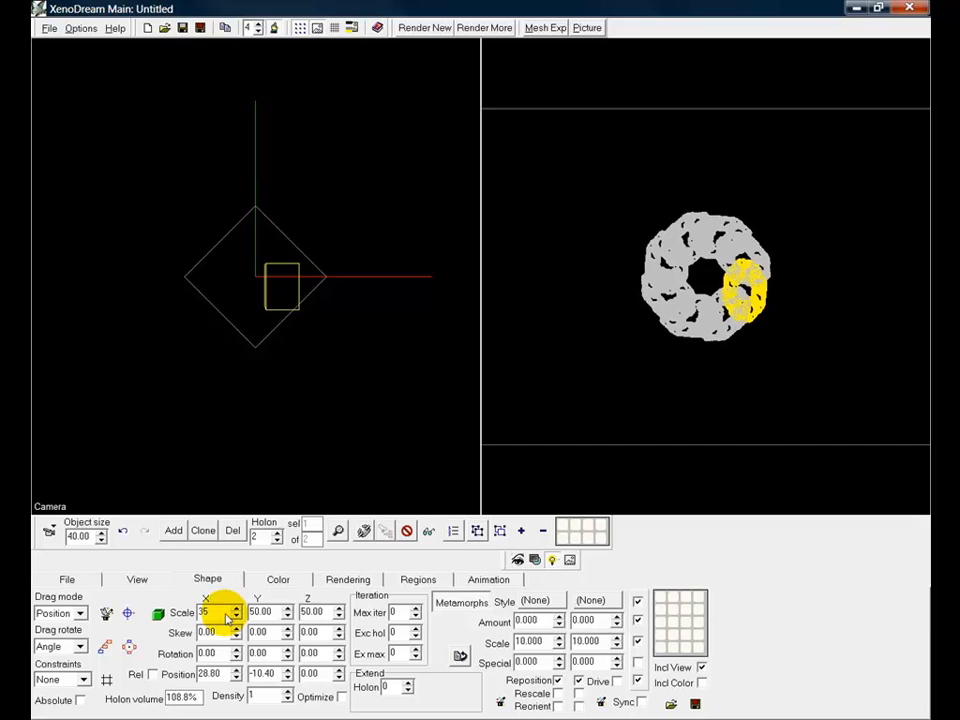
pyautogui.click(157, 615)
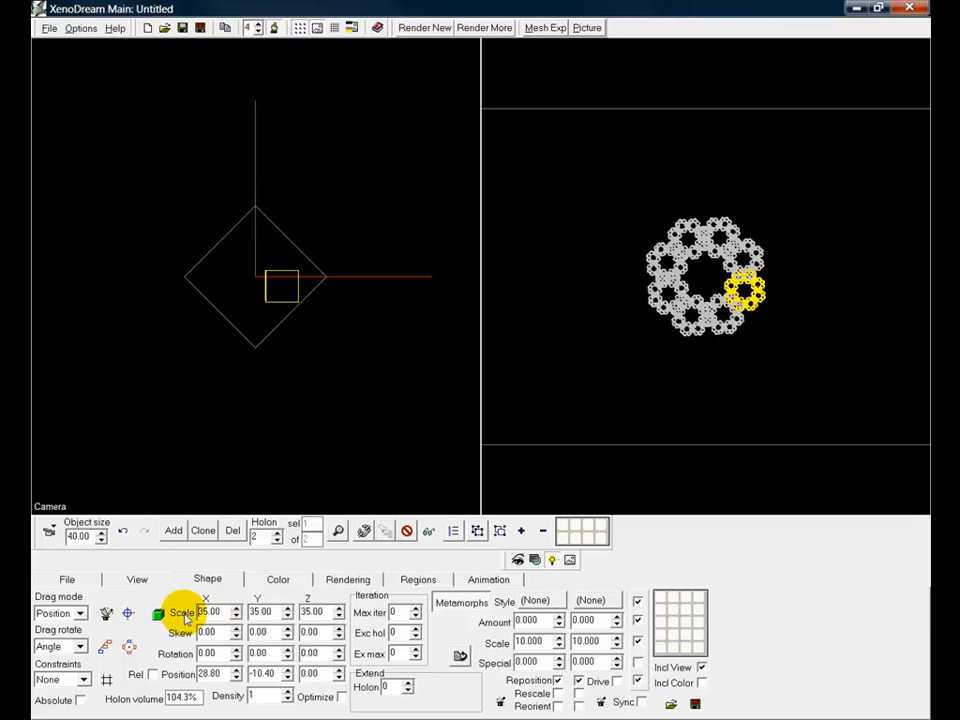
pyautogui.moveTo(270, 297); pyautogui.dragTo(431, 290)
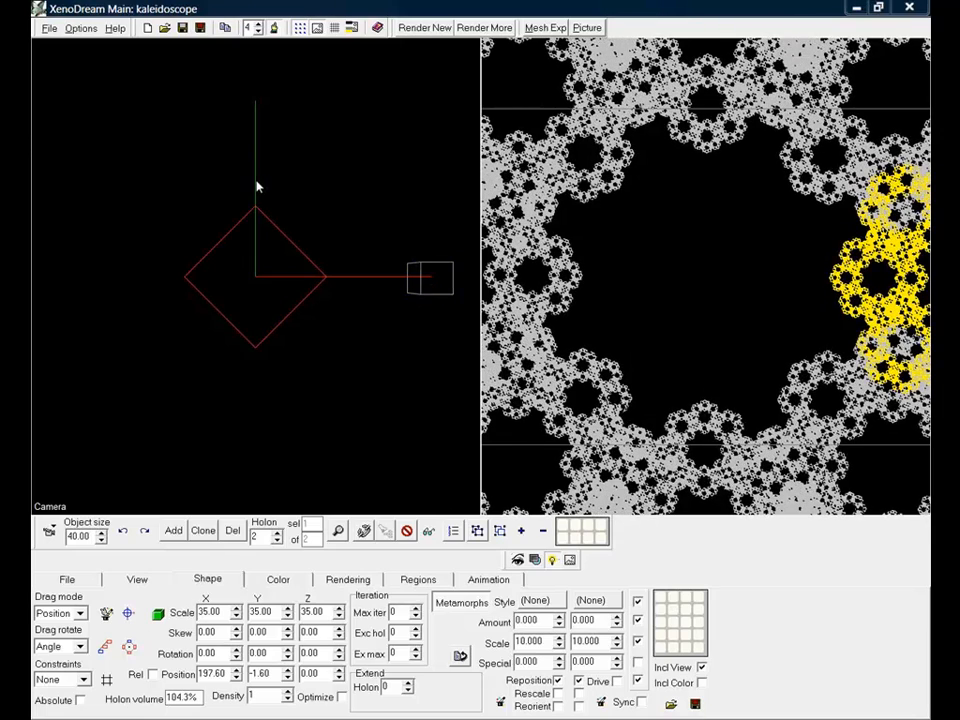
# Add a Sphere holon on the Y axis above the diamond, at about Y 108.
pyautogui.rightClick(256, 187)
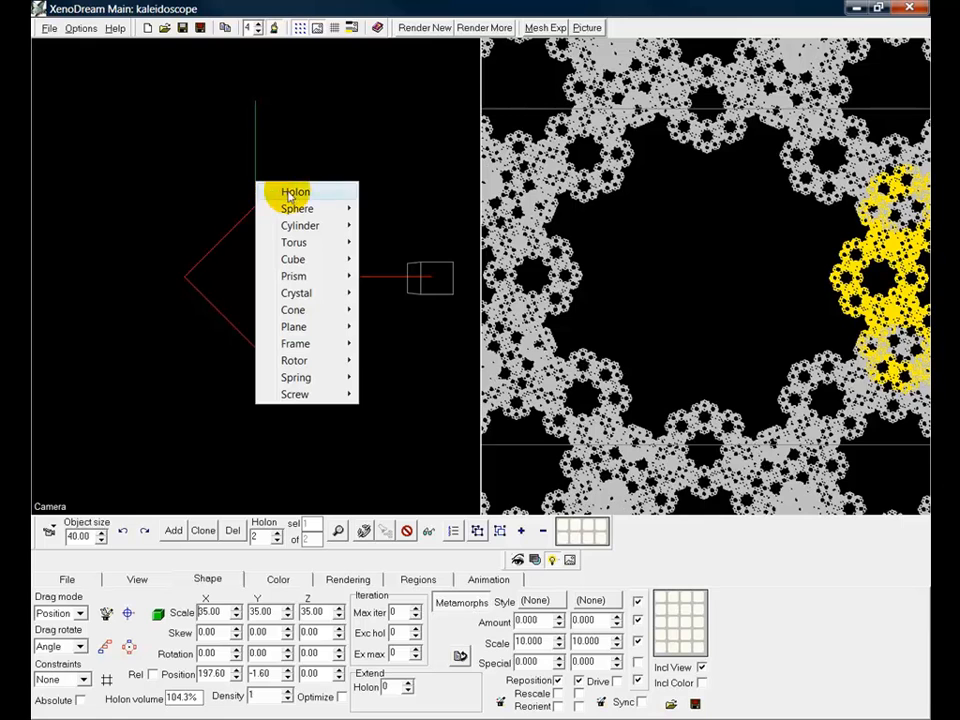
pyautogui.moveTo(321, 208)
pyautogui.click(428, 211)
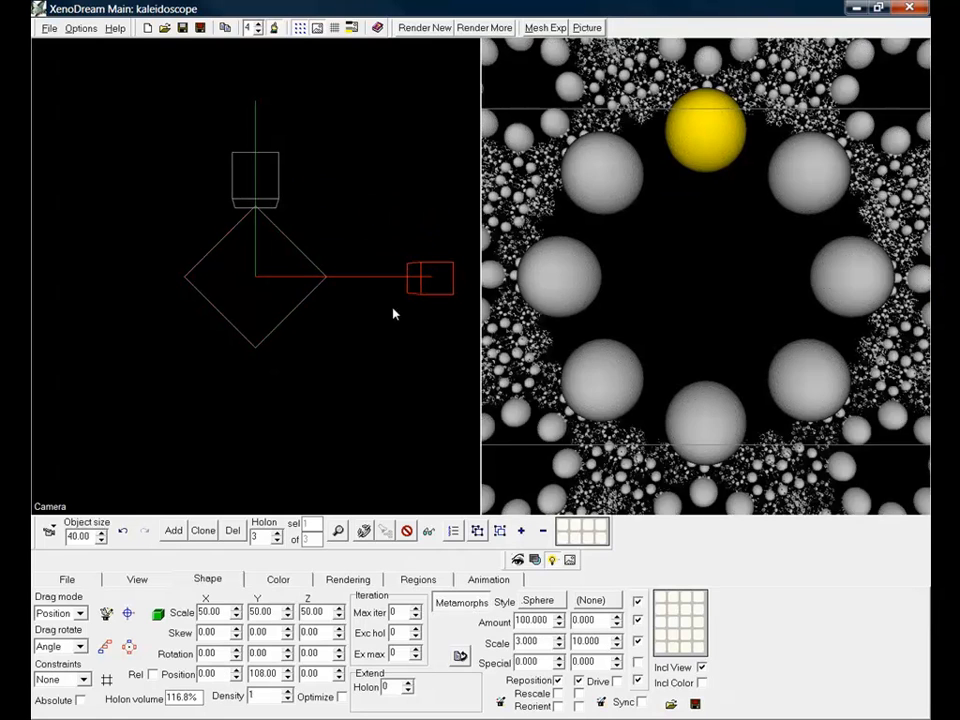
# Set the sphere's metamorph scale to 1 and its holon scale to 25 on all axes.
pyautogui.doubleClick(540, 643)
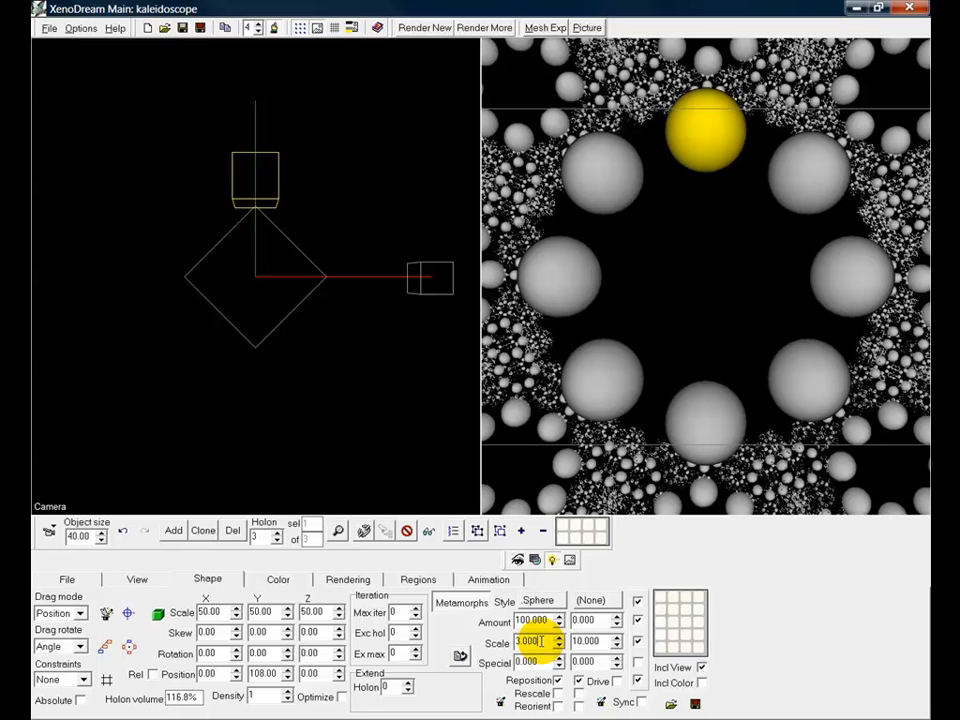
pyautogui.write('1')
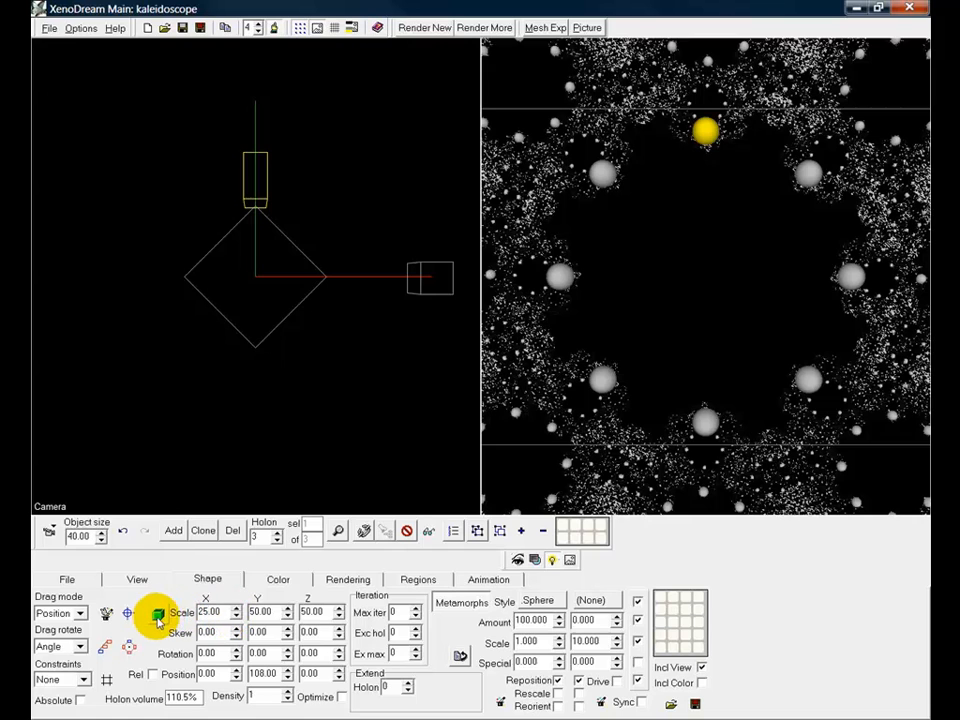
pyautogui.click(158, 614)
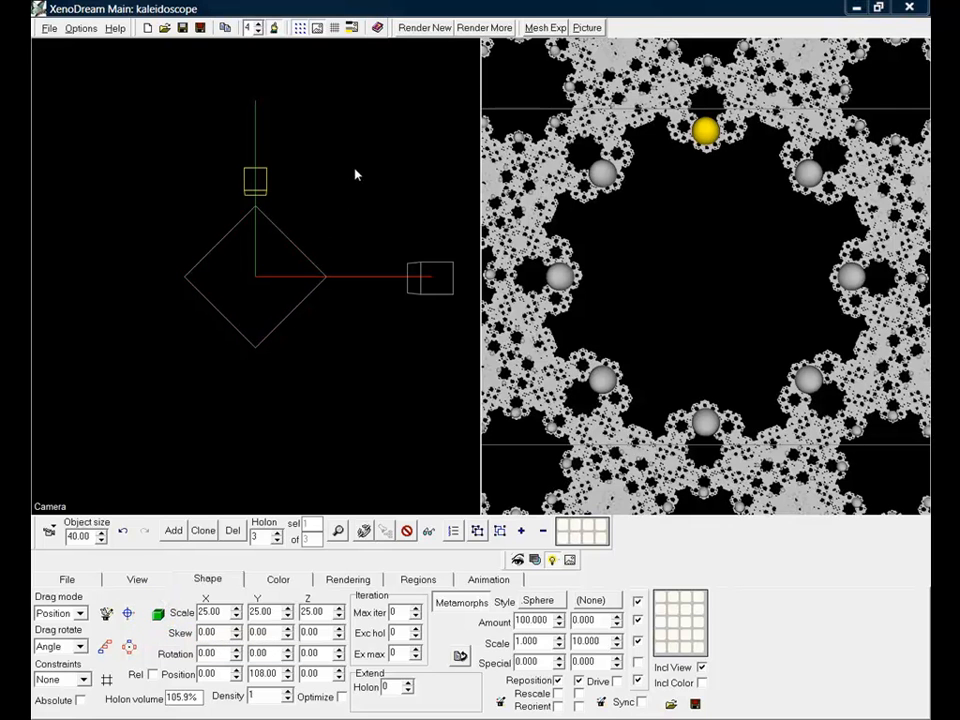
# Add a Shell holon from the cone shapes between the two axes, at about X 106.4, Y 112.8.
pyautogui.rightClick(350, 183)
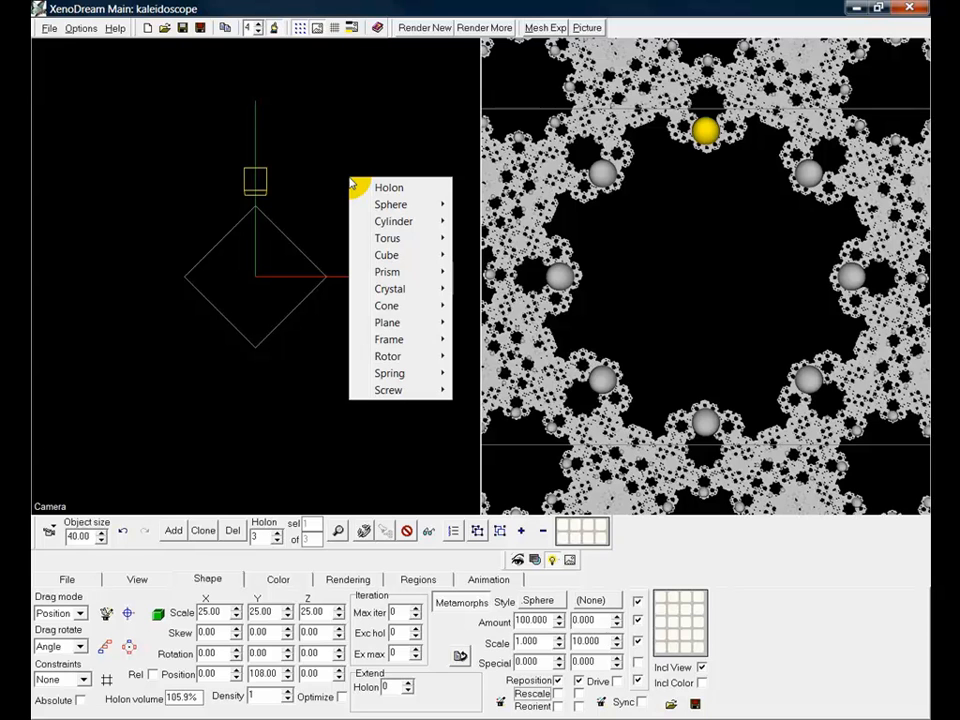
pyautogui.moveTo(393, 306)
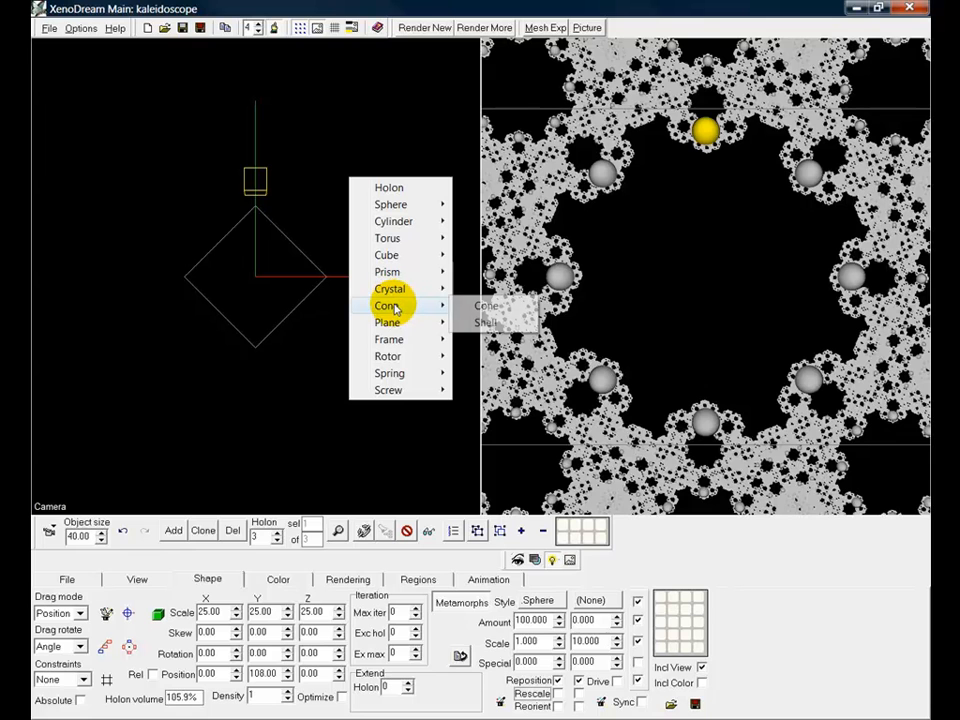
pyautogui.click(463, 324)
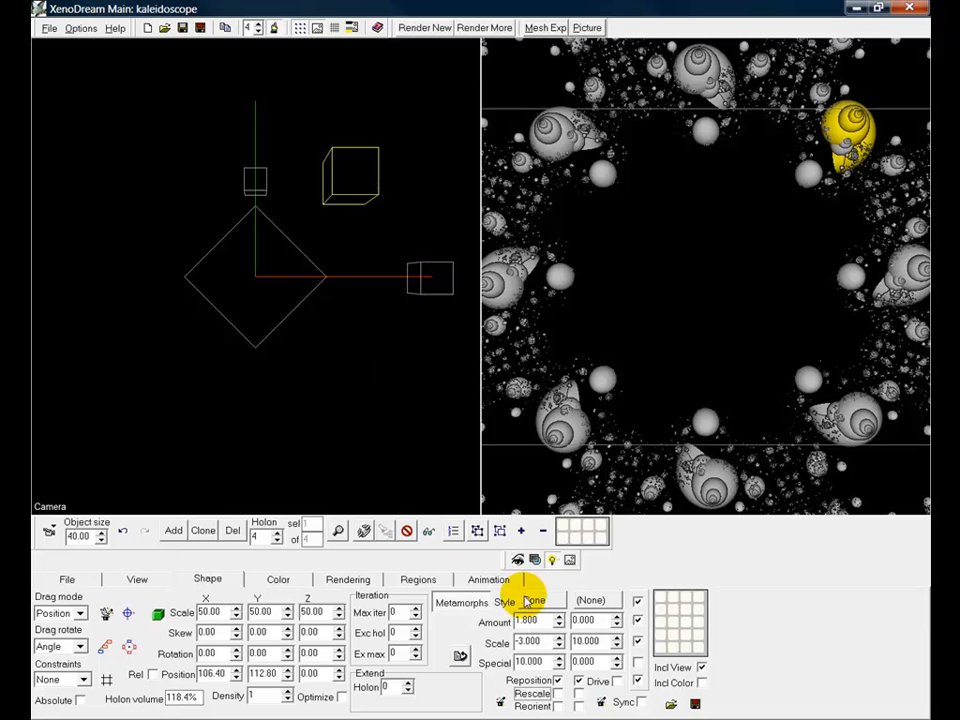
# Set the shell's metamorph scale to -2 and its holon scale to 25 on all axes.
pyautogui.click(541, 641)
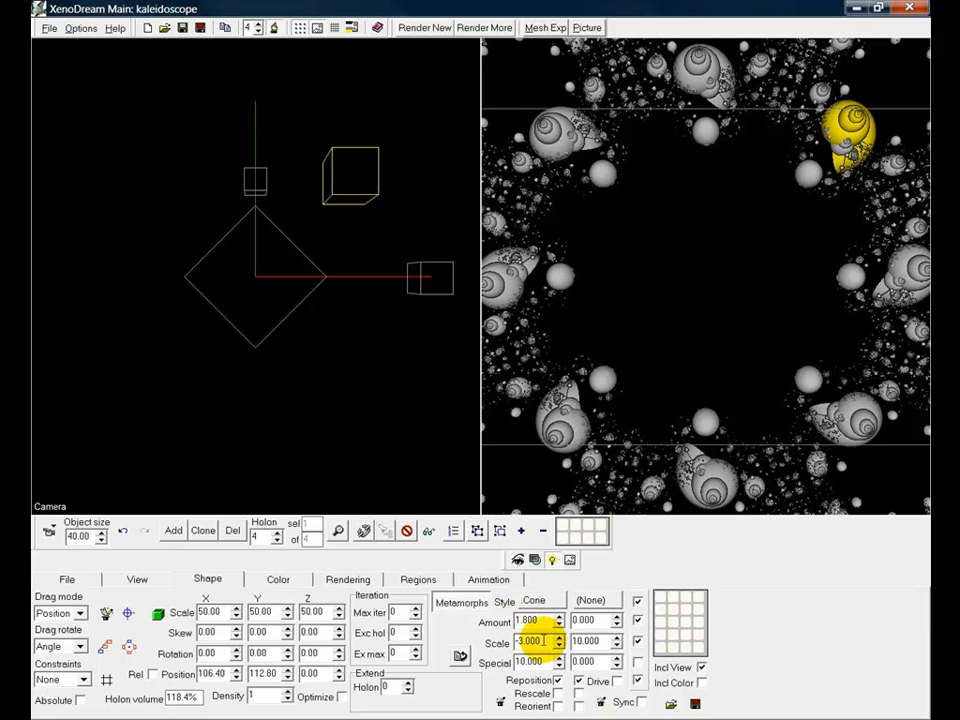
pyautogui.scroll(-1, 543, 641)
pyautogui.scroll(2, 539, 640)
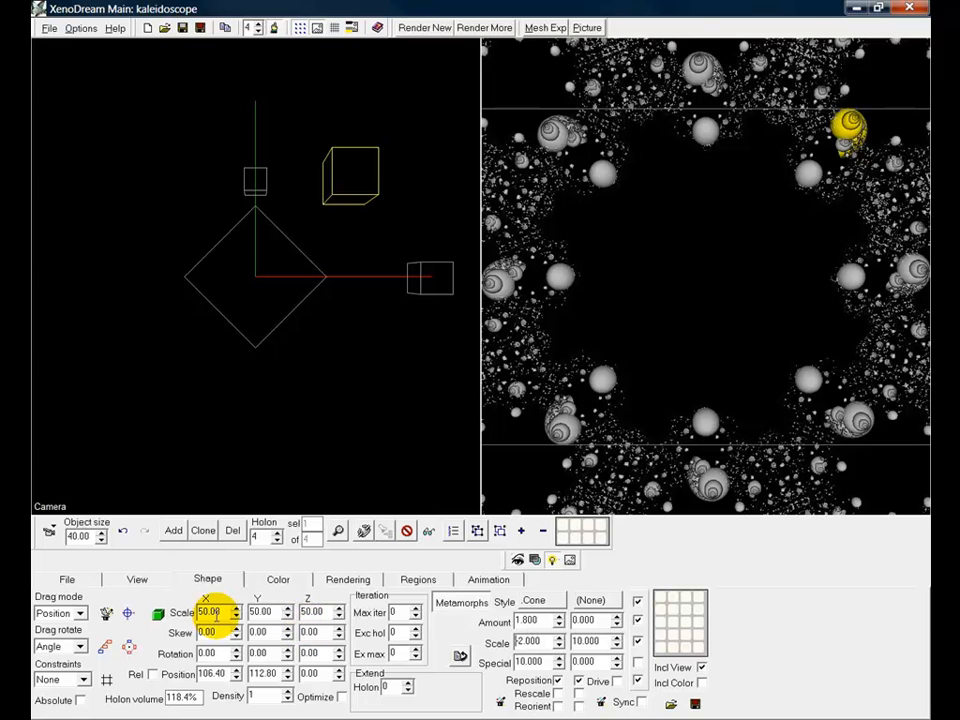
pyautogui.click(221, 611)
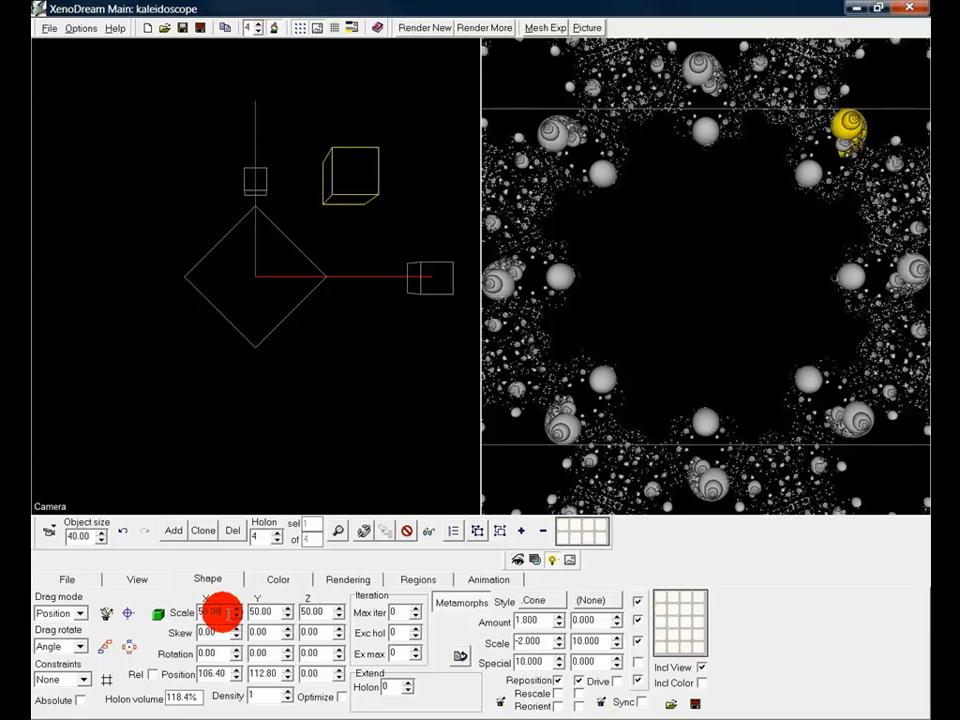
pyautogui.write('2')
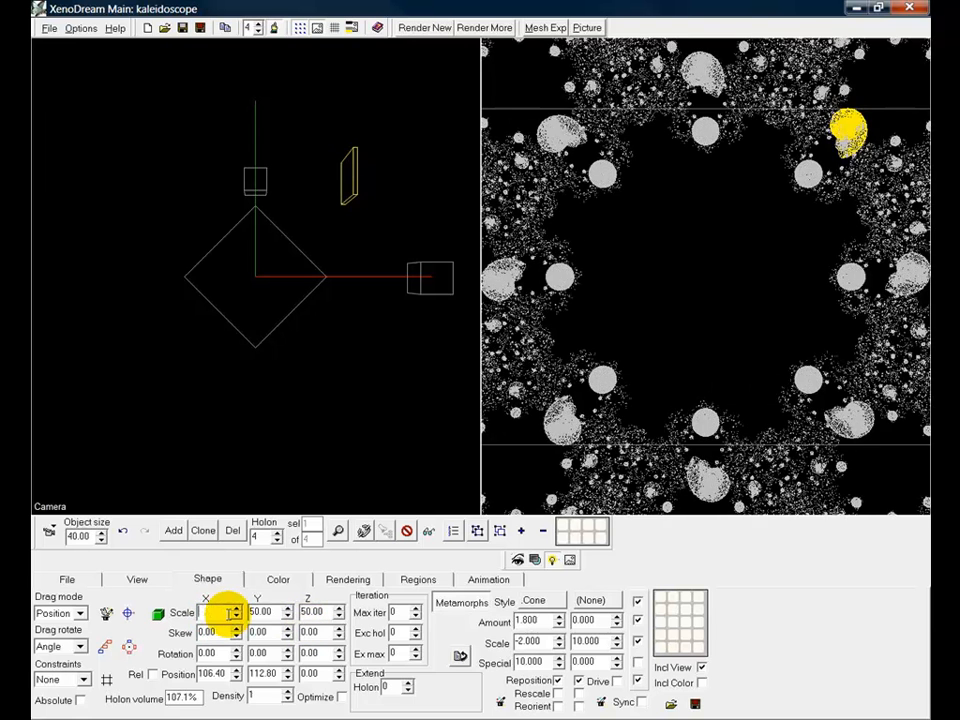
pyautogui.write('5')
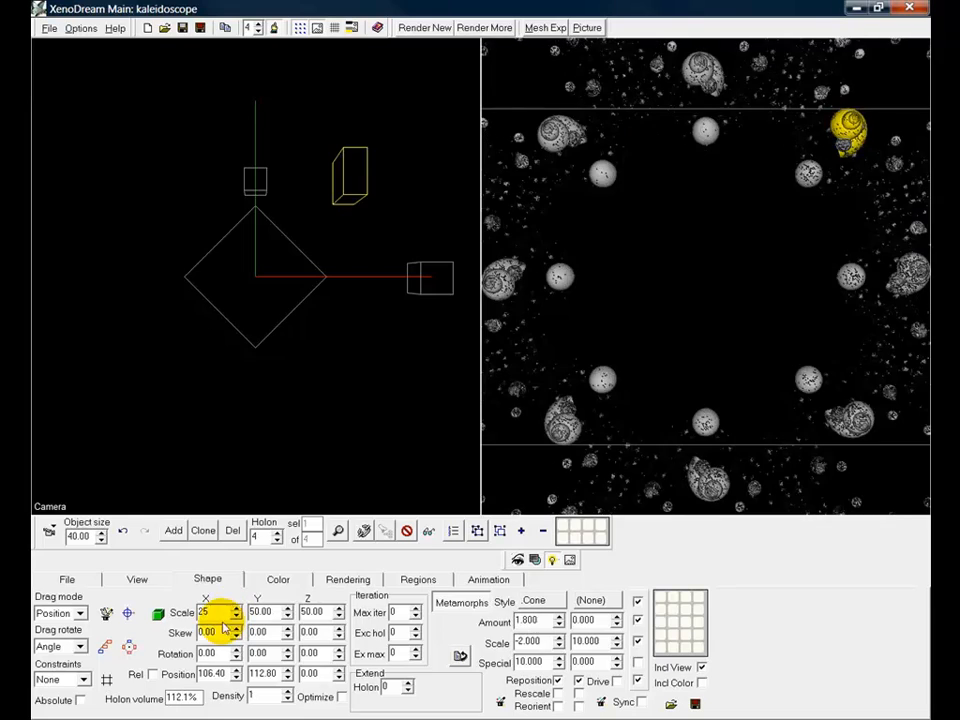
pyautogui.click(158, 614)
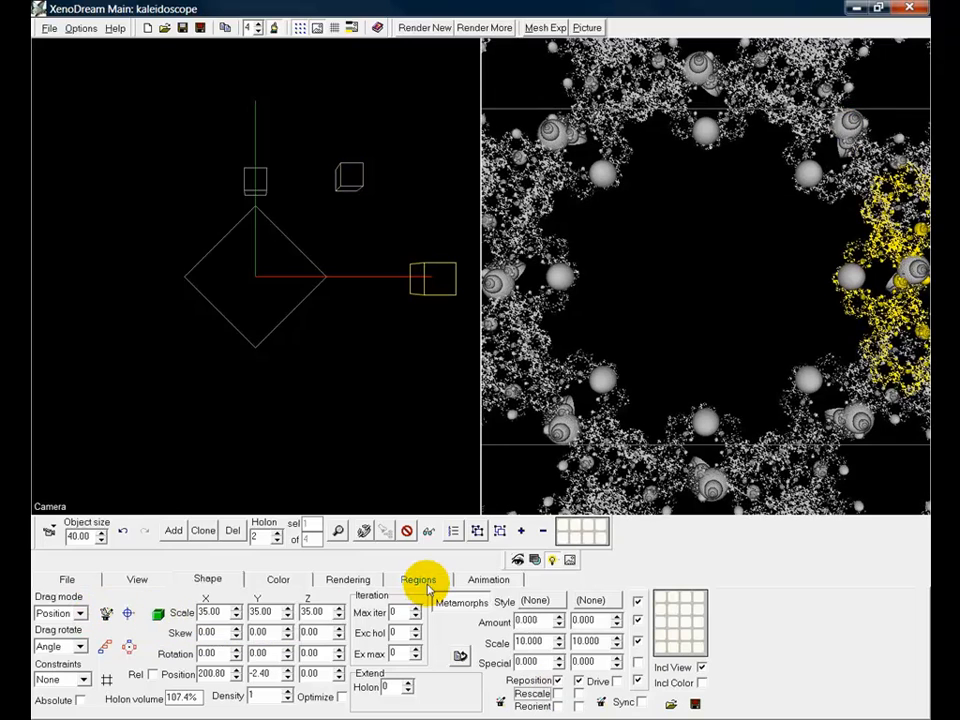
# Enable Rescale on the holon at the X axis end and move the shell outward to about X 169.6, Y 156.
pyautogui.click(557, 694)
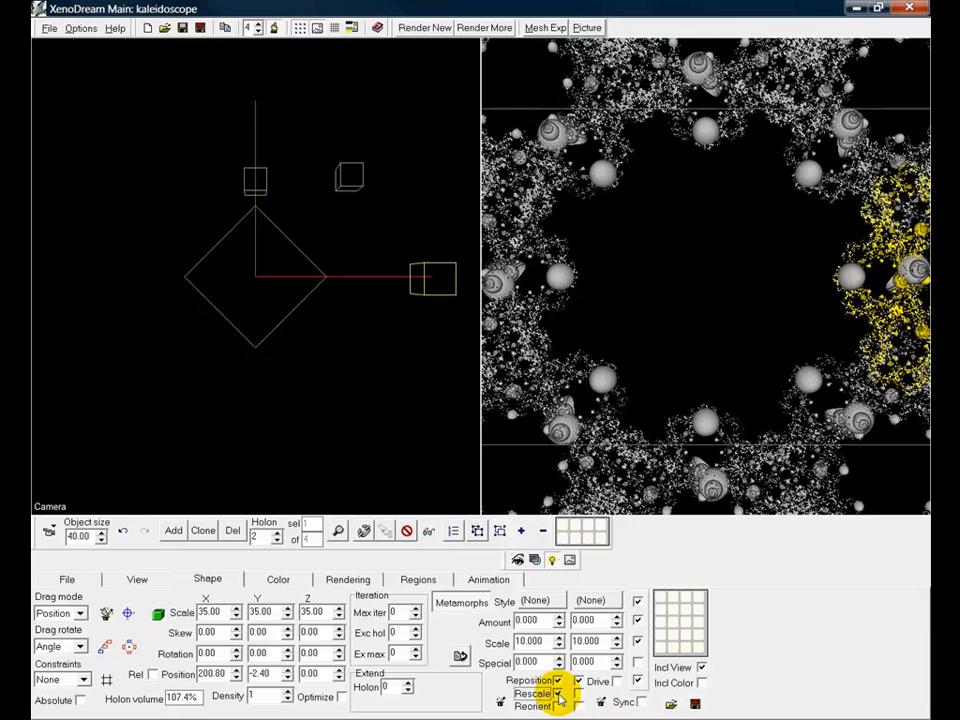
pyautogui.click(349, 176)
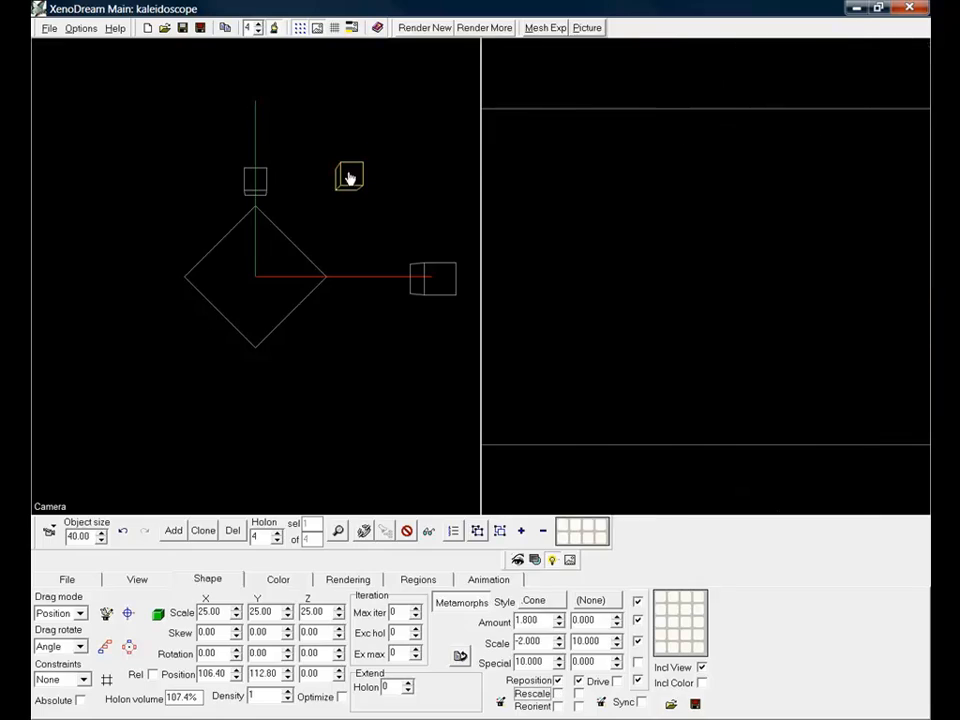
pyautogui.moveTo(352, 175); pyautogui.dragTo(405, 137)
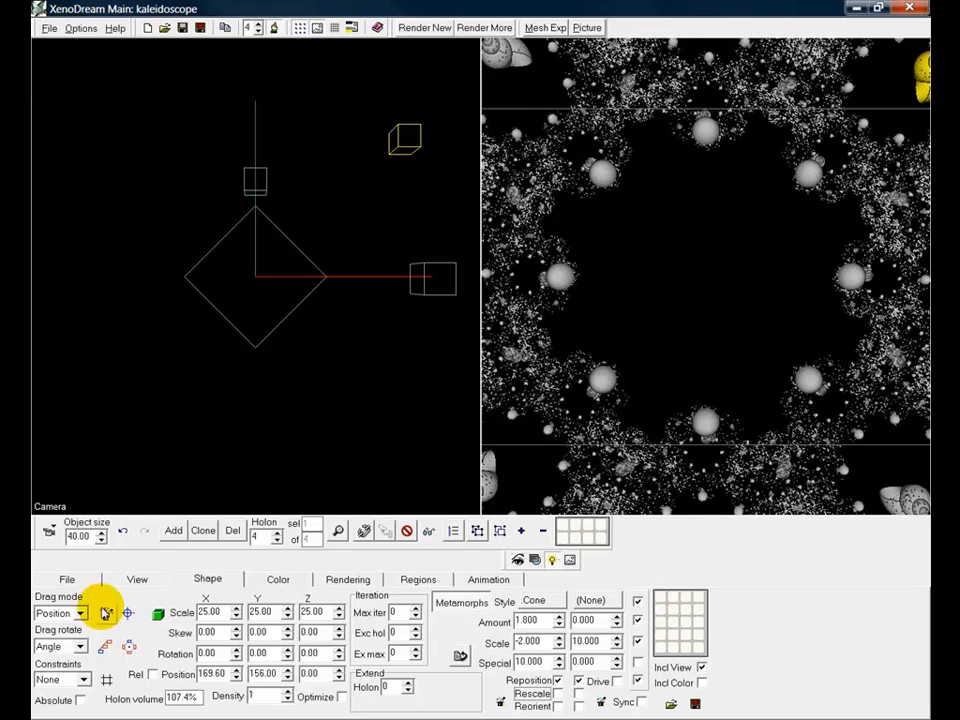
# Pull the camera back to about Z 9.28 and enable Rescale on the shell holon.
pyautogui.click(137, 580)
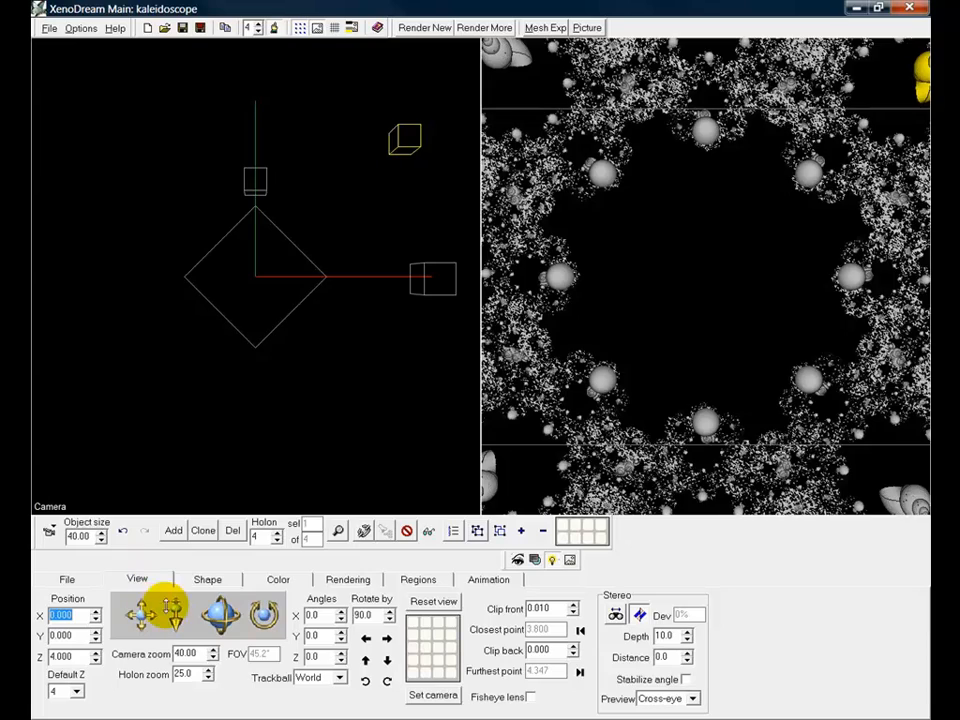
pyautogui.moveTo(175, 610); pyautogui.dragTo(170, 428)
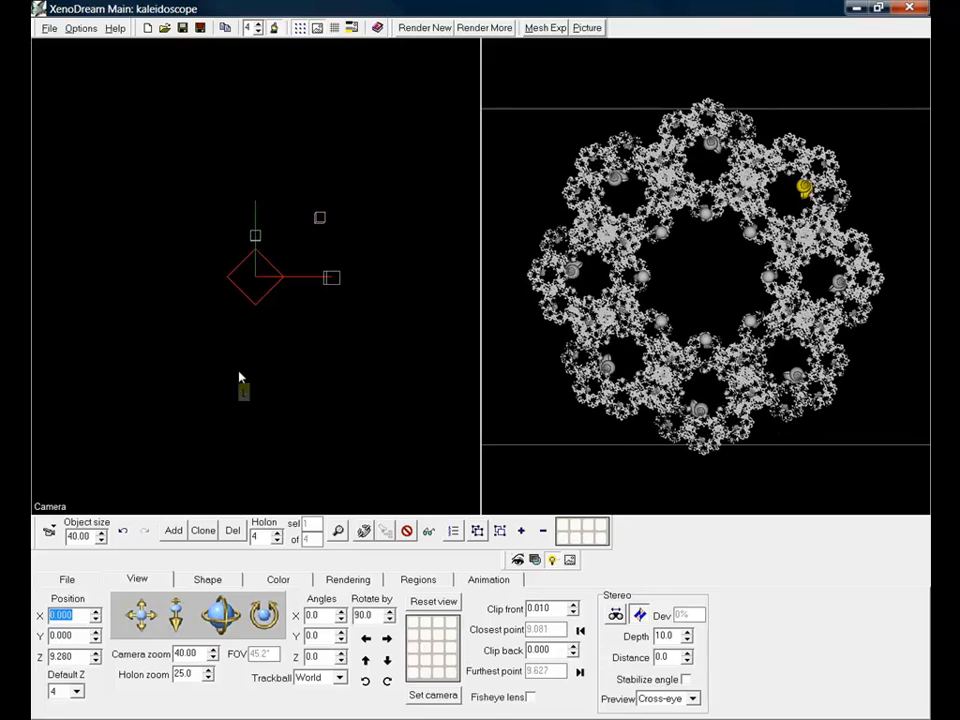
pyautogui.click(559, 694)
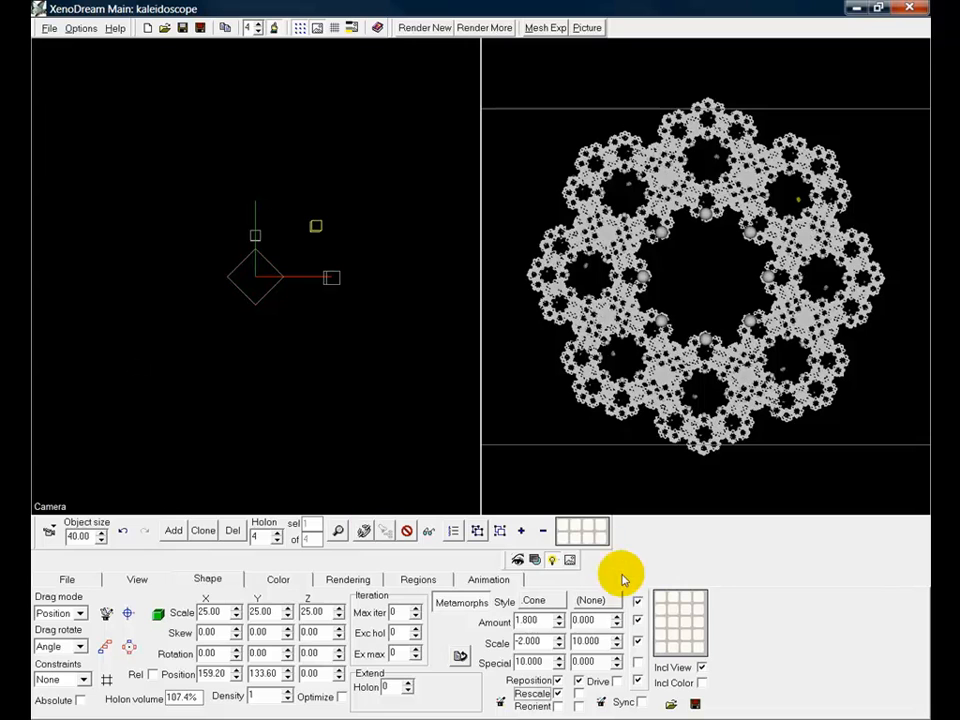
pyautogui.click(543, 530)
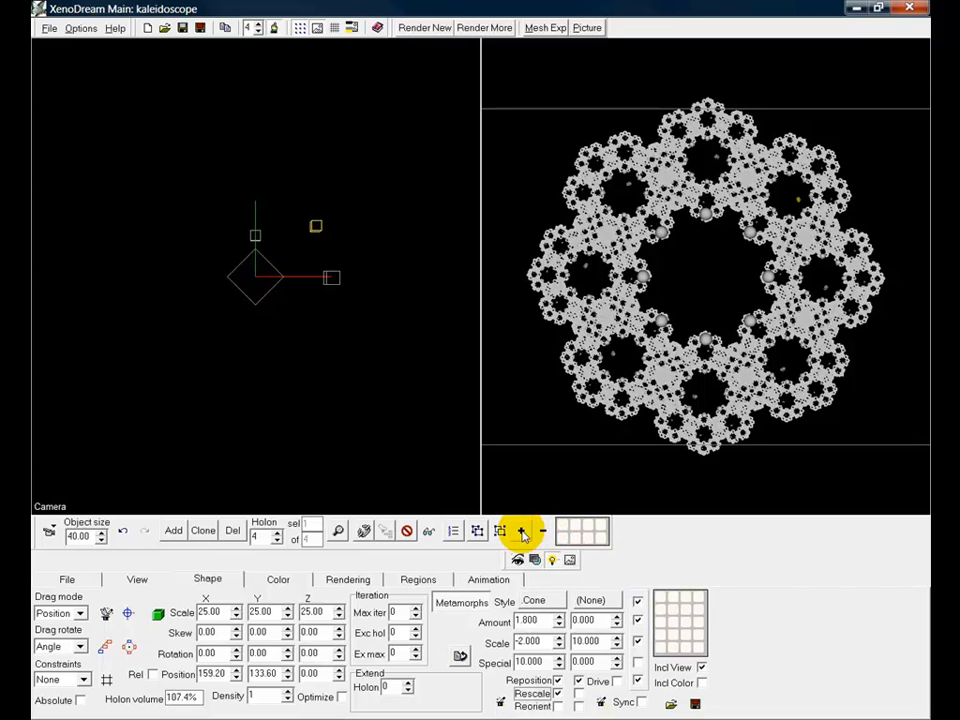
# Select all four holons together, disable Rescale on their metamorph, and clear the multiple selection.
pyautogui.click(521, 531)
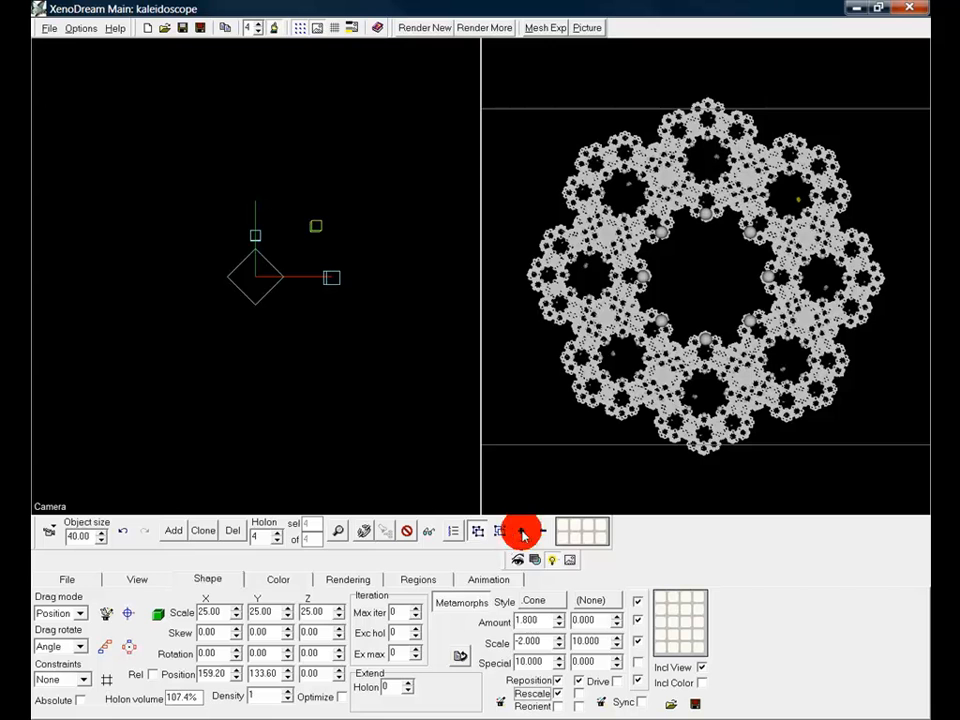
pyautogui.click(559, 695)
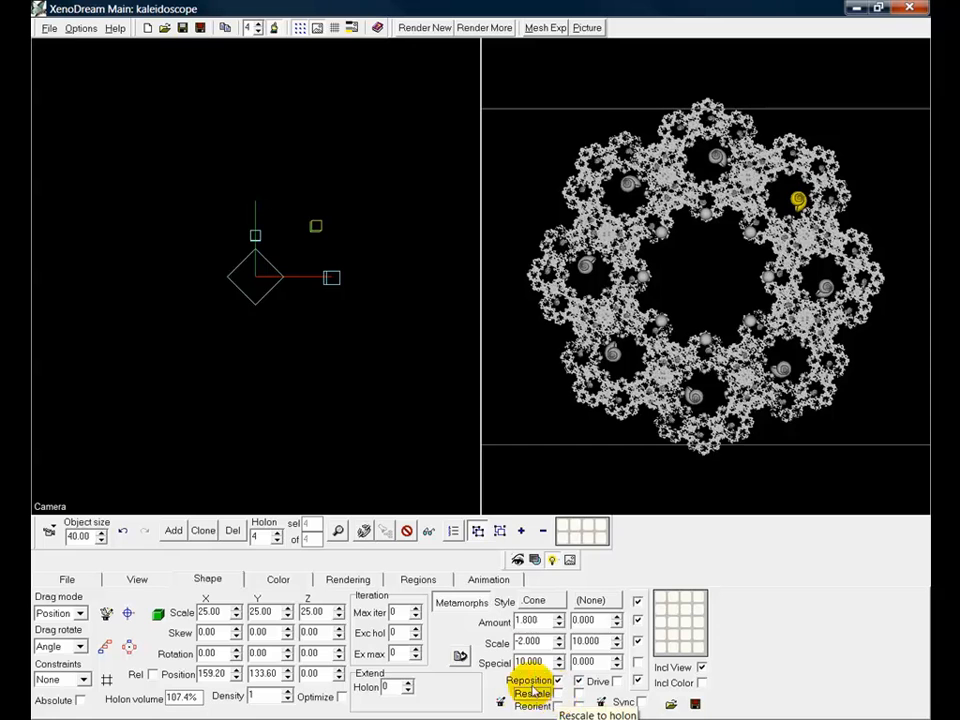
pyautogui.click(542, 531)
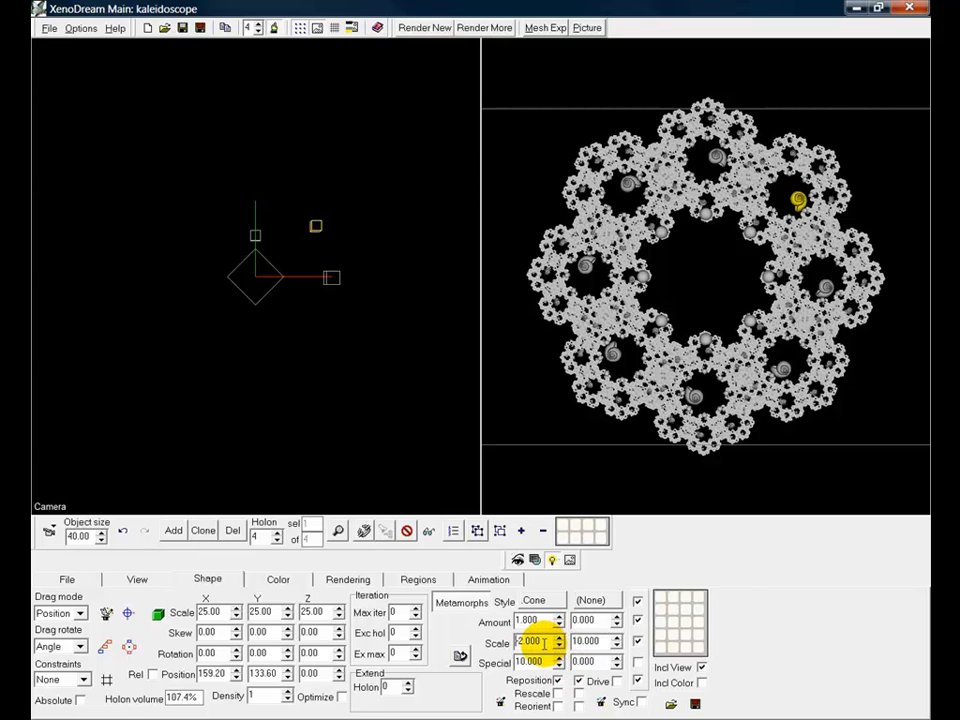
# Set the shell's metamorph scale to -7 and move the shell holon slightly inward toward the origin.
pyautogui.write('-7')
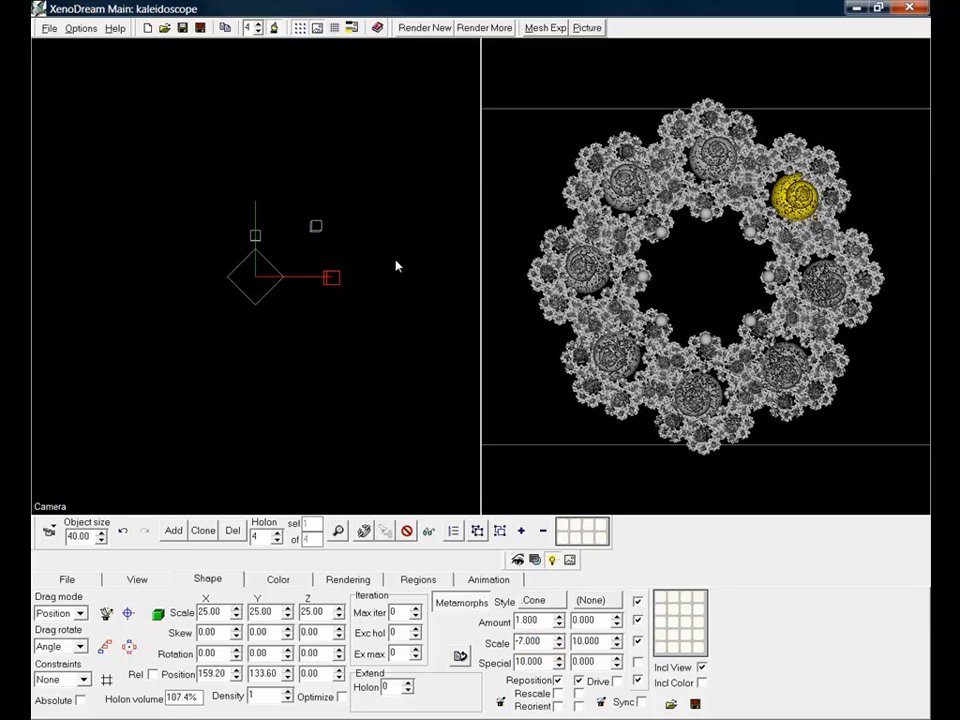
pyautogui.moveTo(315, 228); pyautogui.dragTo(309, 239)
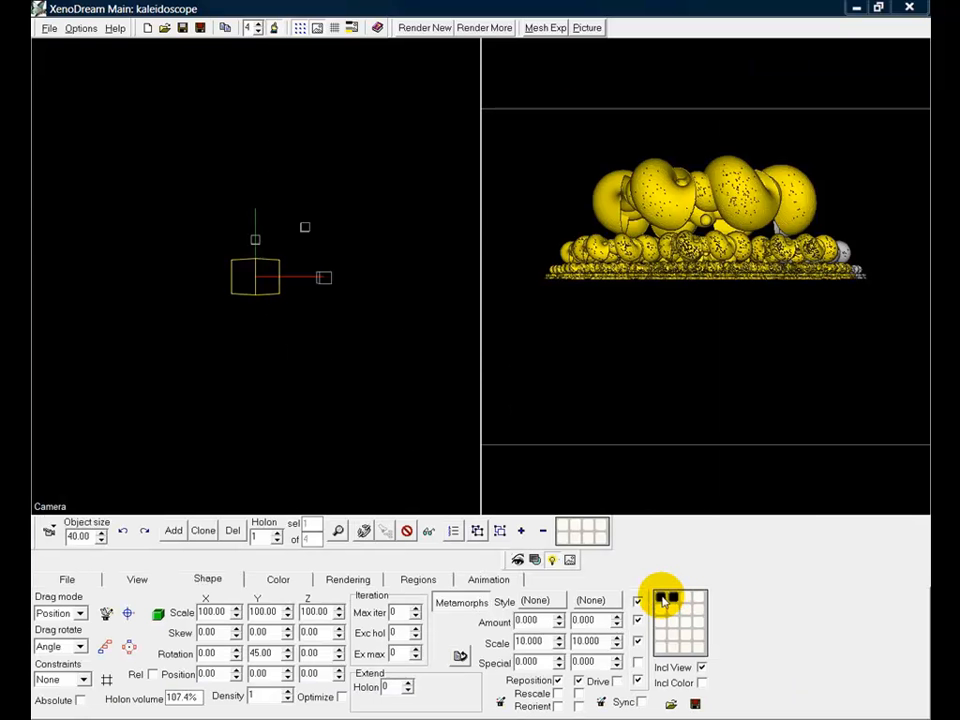
# Recall the first and second stored memory slots to compare the variants with different base holon rotation axes.
pyautogui.click(662, 599)
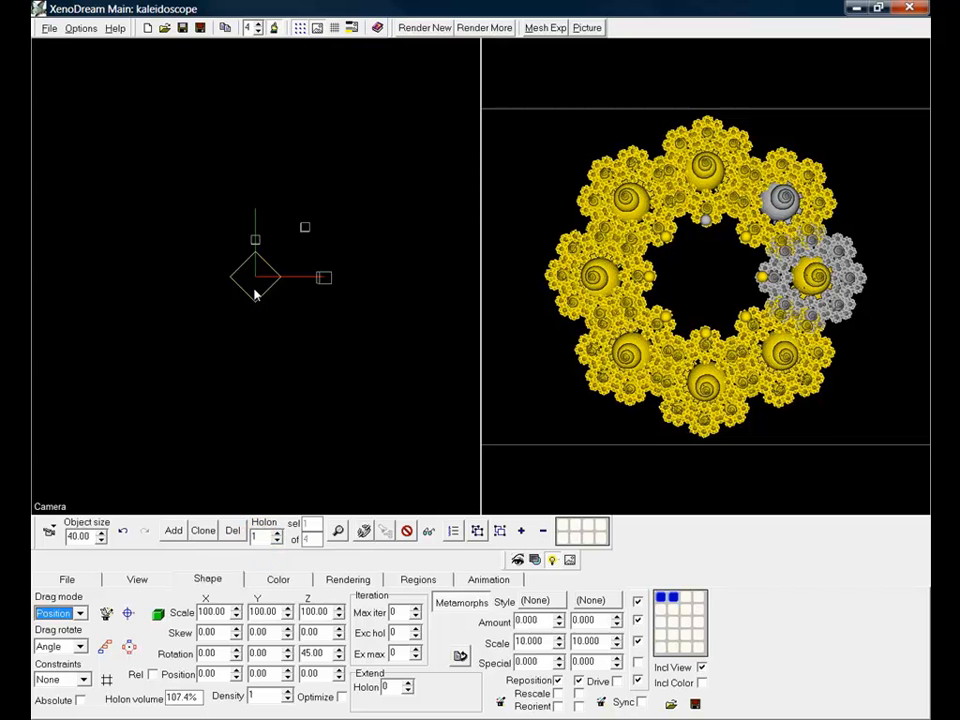
pyautogui.click(673, 598)
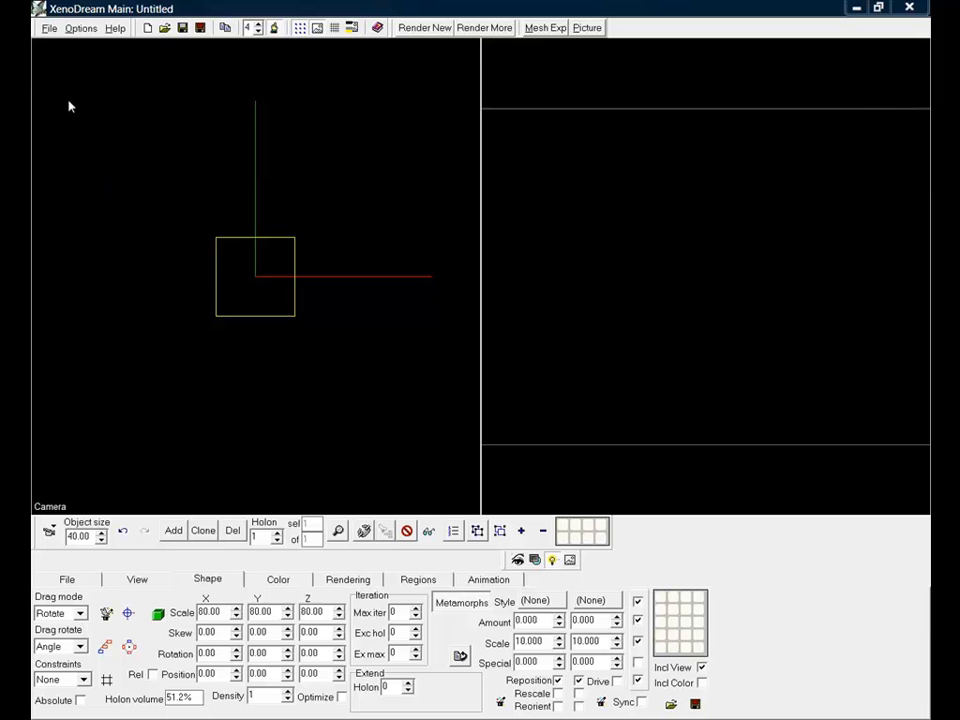
# Open the sample parameter file Lampshade slatted alight from the Artificial folder.
pyautogui.click(47, 28)
pyautogui.click(111, 82)
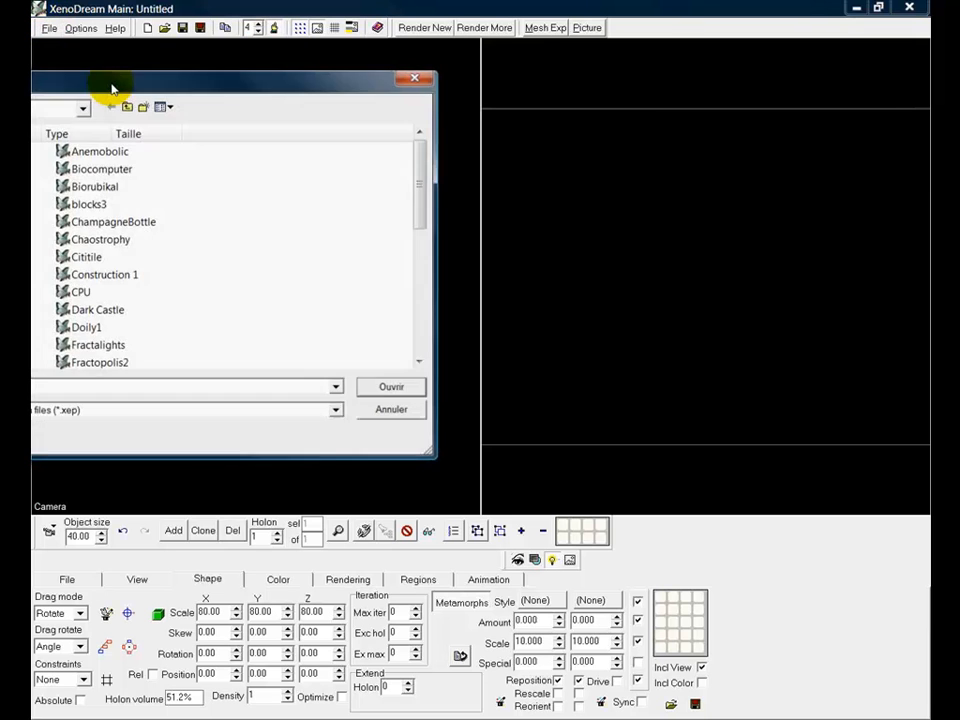
pyautogui.moveTo(122, 90); pyautogui.dragTo(515, 101)
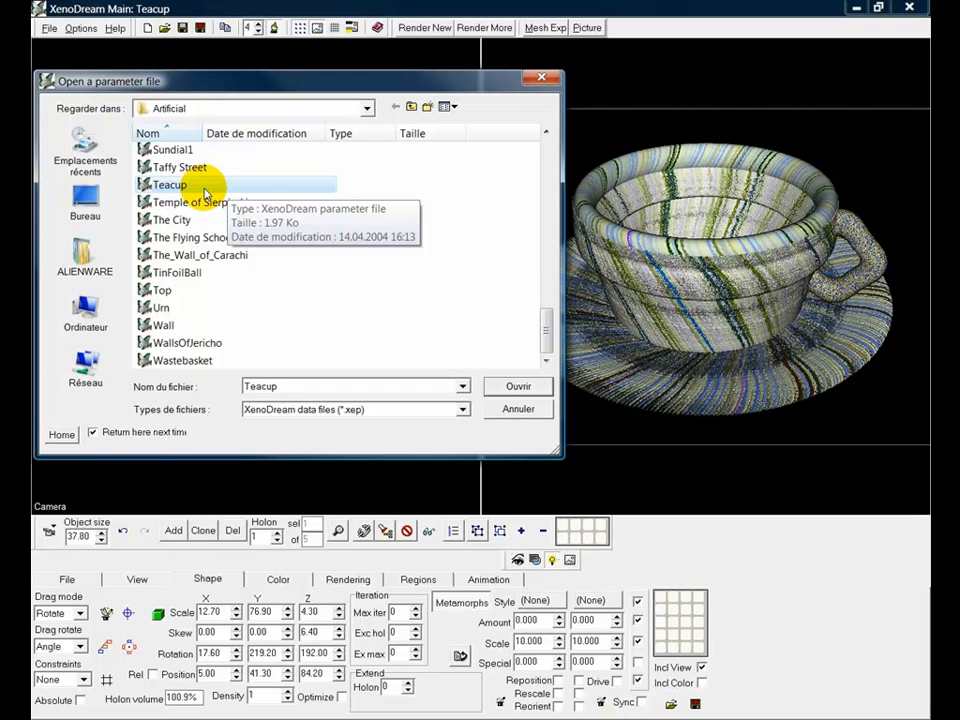
pyautogui.moveTo(546, 321); pyautogui.dragTo(549, 262)
pyautogui.click(200, 186)
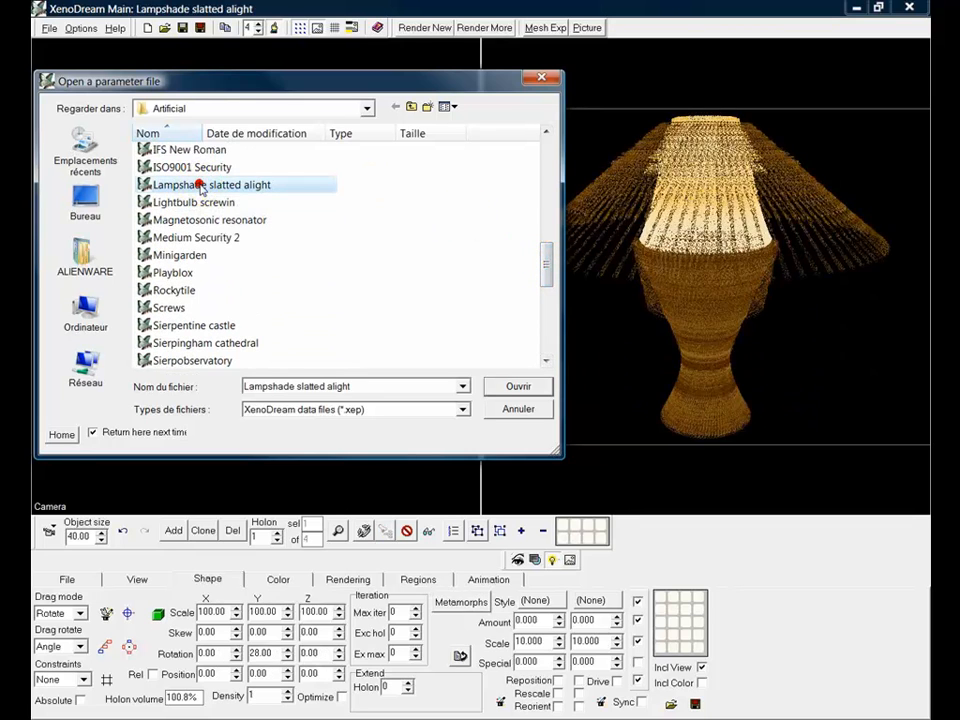
pyautogui.click(512, 387)
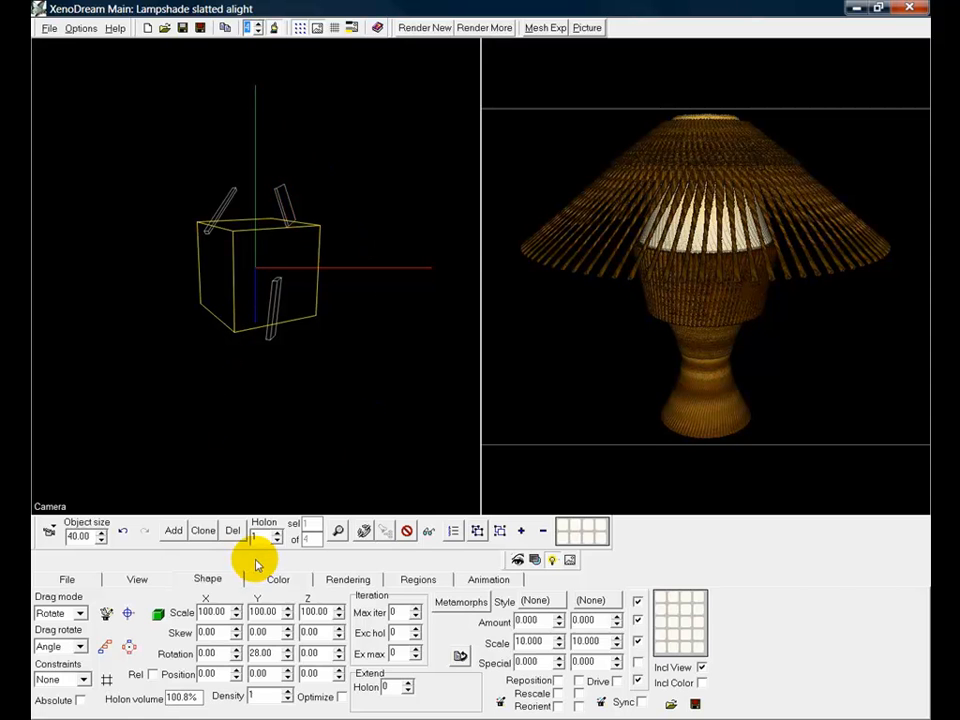
# Examine the Y-axis skew, rotation and scale values of the lampshade's first holon.
pyautogui.click(262, 636)
pyautogui.click(274, 653)
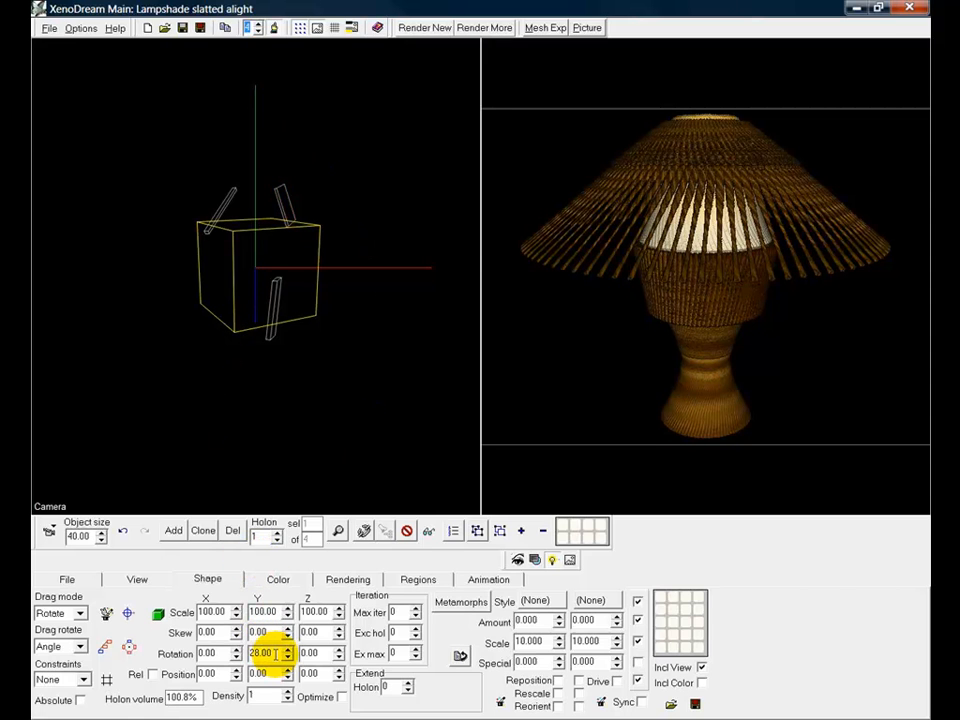
pyautogui.click(258, 611)
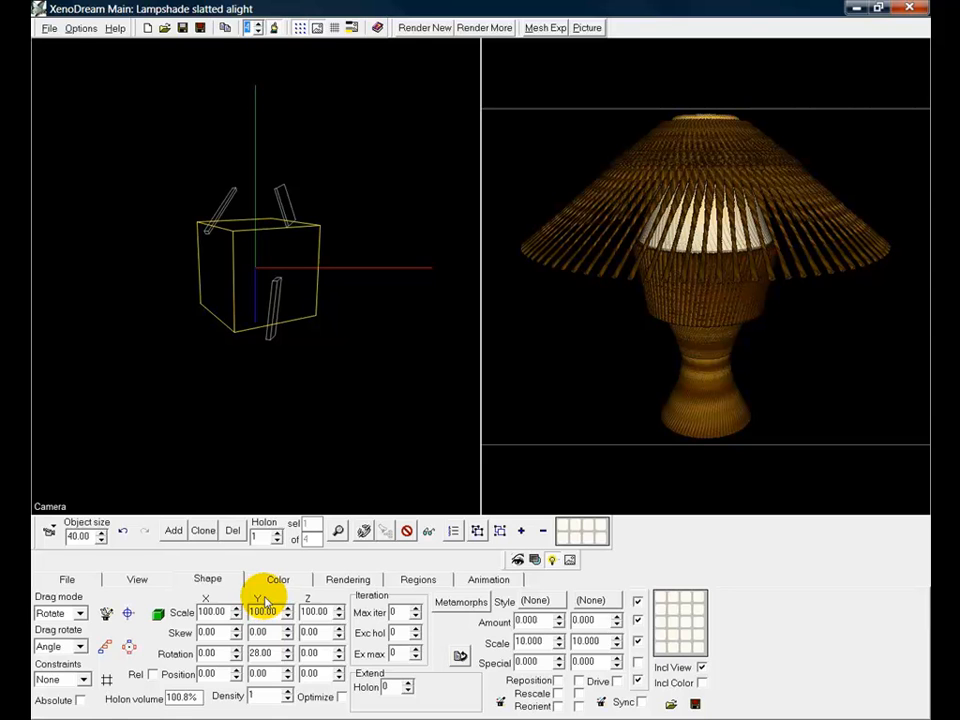
pyautogui.click(267, 653)
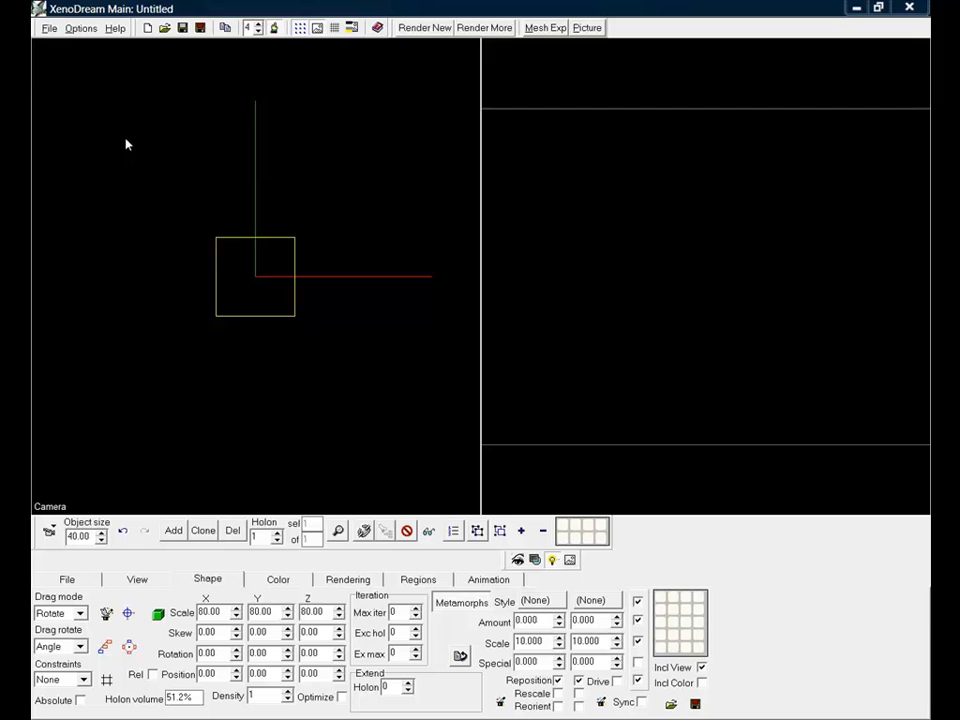
# Load the starter shape Octahedron 1 into the untitled object.
pyautogui.click(48, 28)
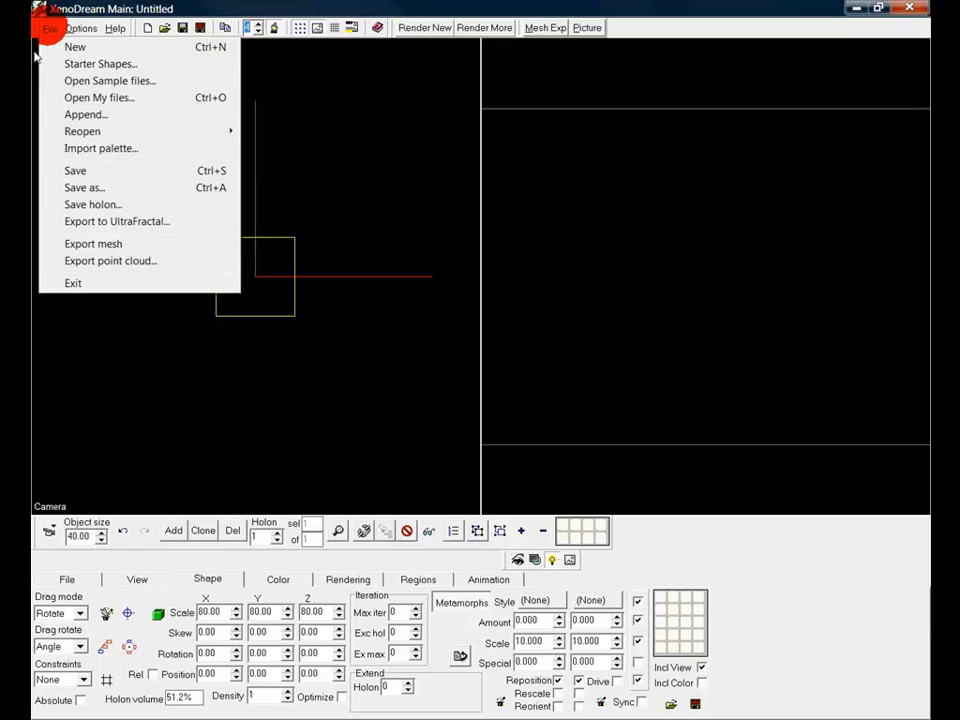
pyautogui.click(100, 64)
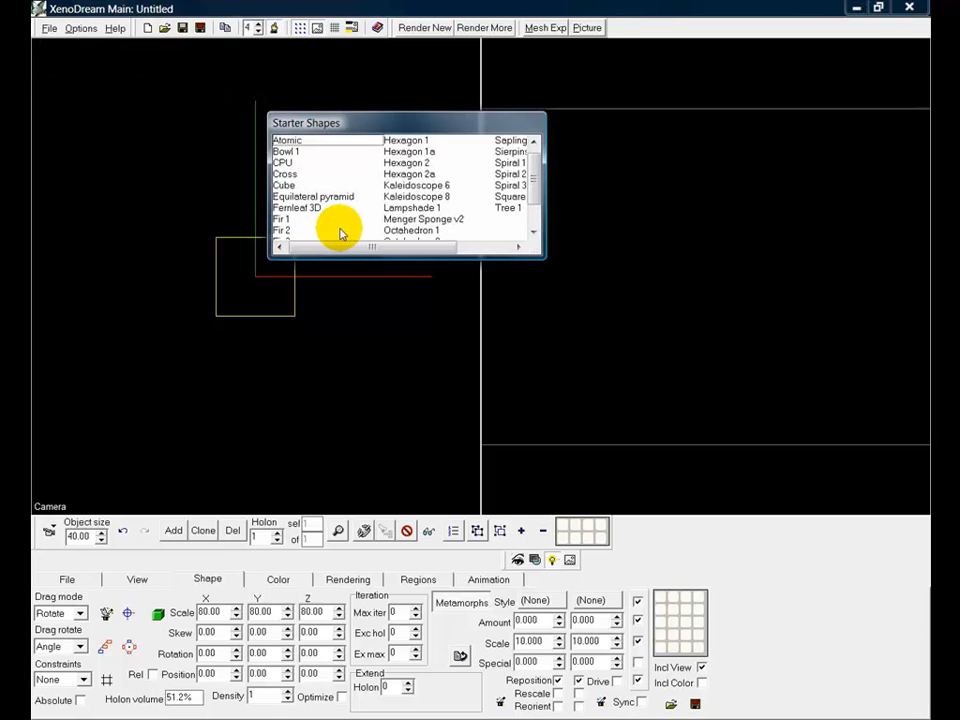
pyautogui.click(406, 232)
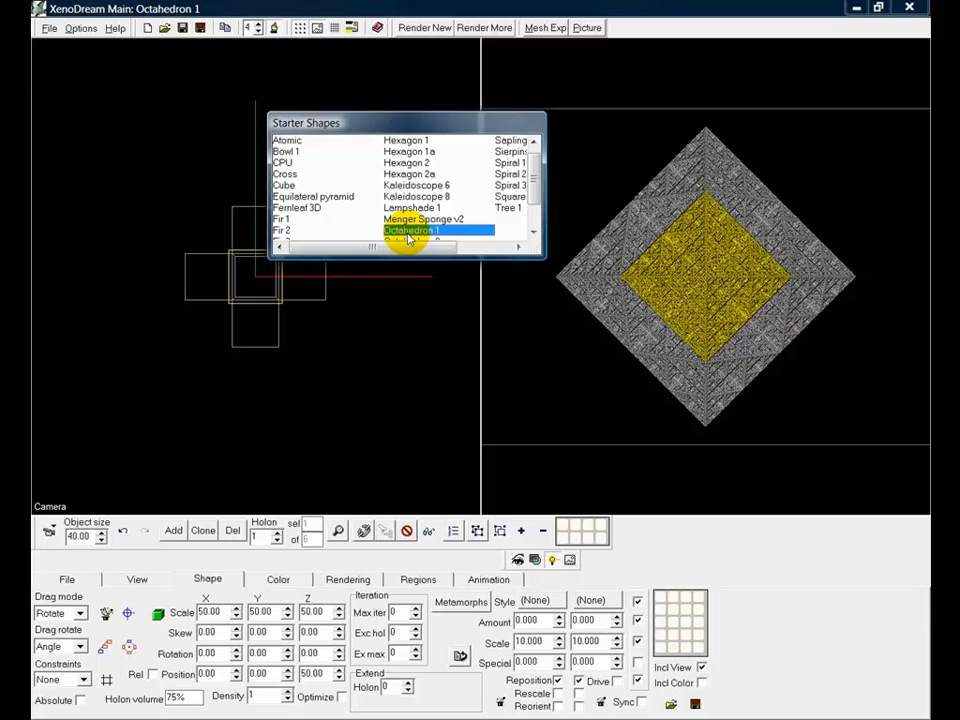
pyautogui.doubleClick(407, 233)
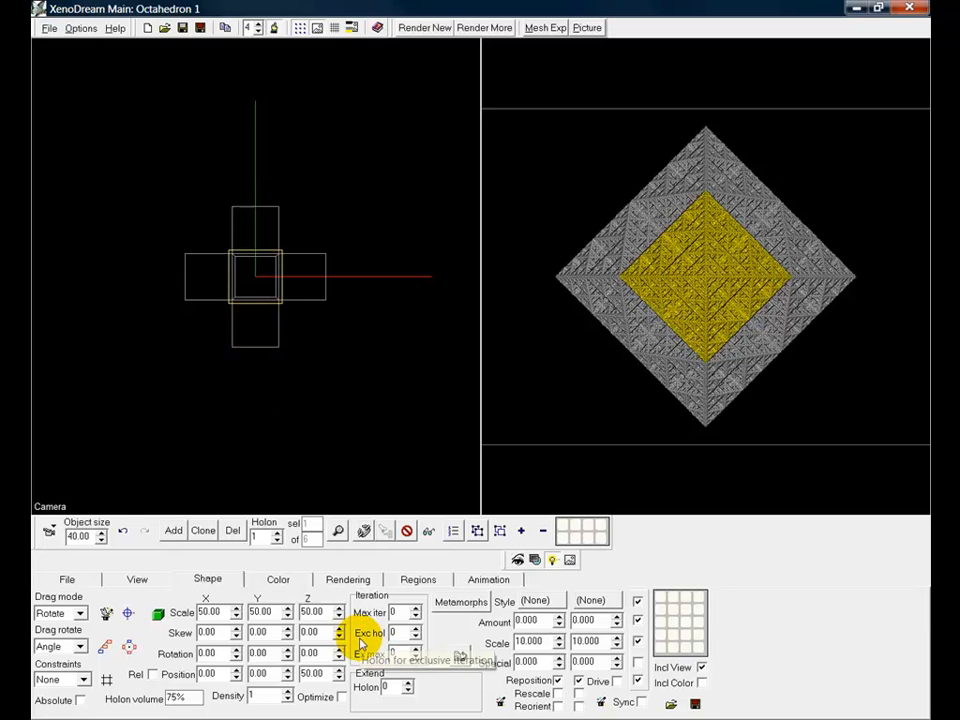
# Set holon 1's exclusive iteration holon to 1 and raise its exclusive maximum step by step through 1 and 2.
pyautogui.click(416, 630)
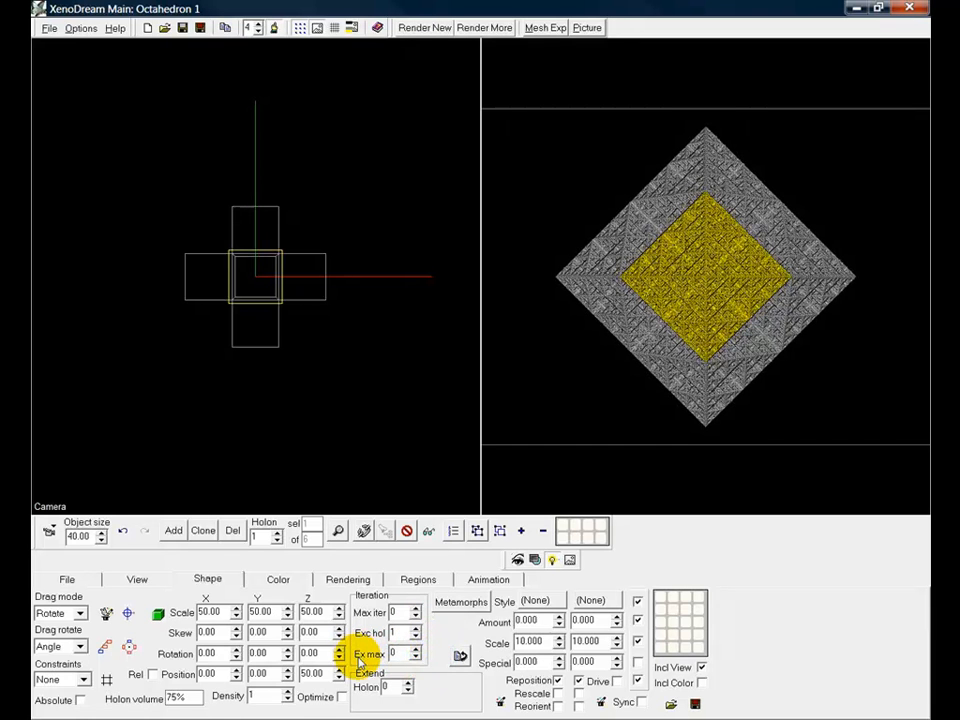
pyautogui.click(416, 649)
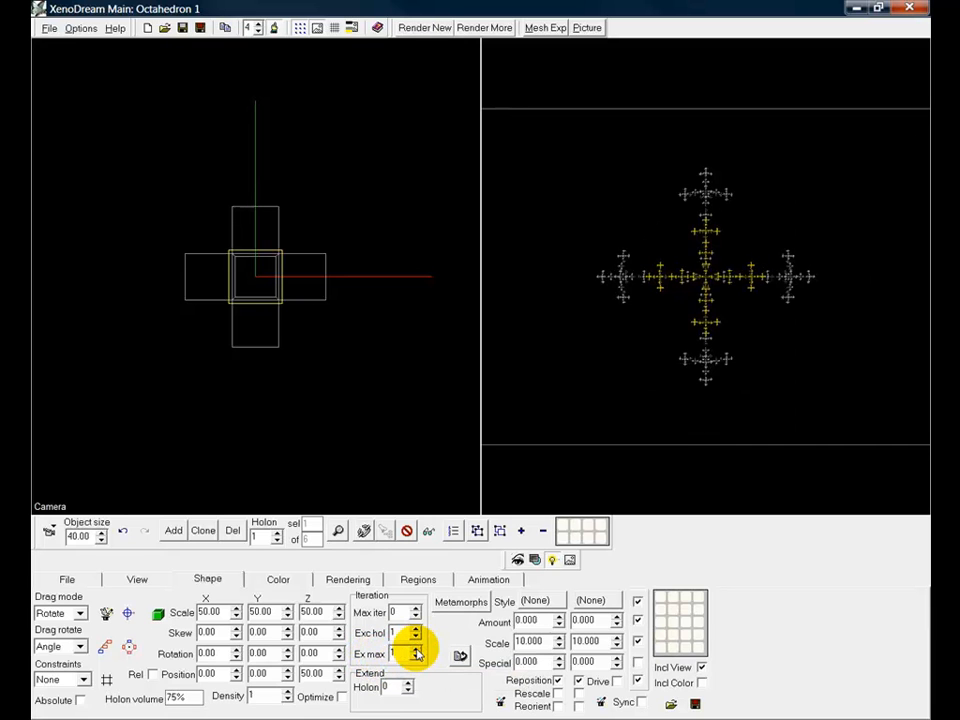
pyautogui.click(416, 649)
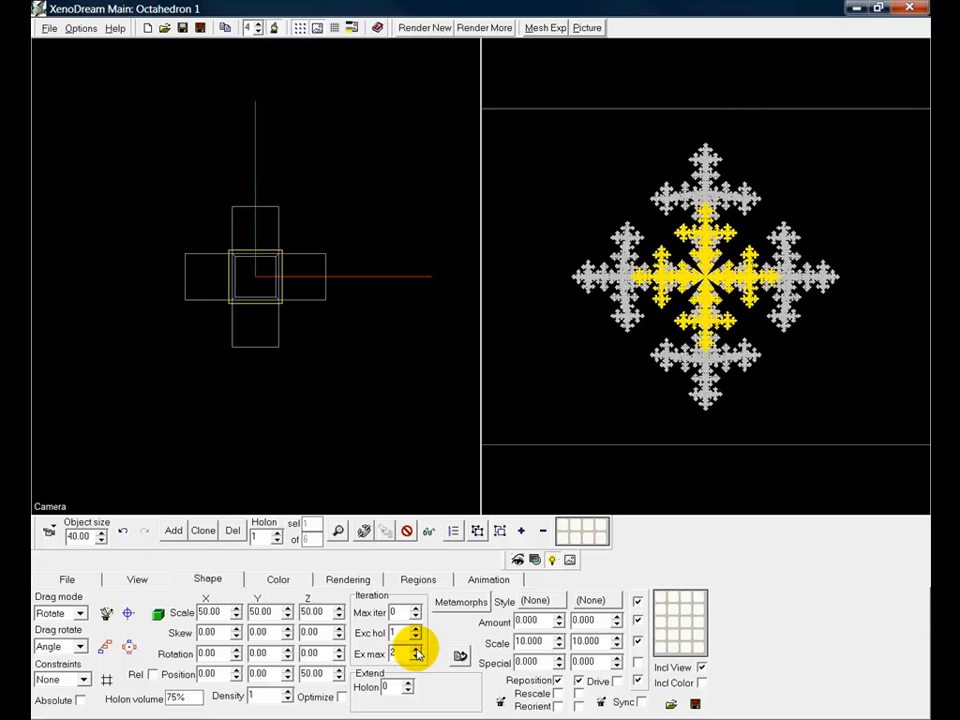
pyautogui.click(416, 649)
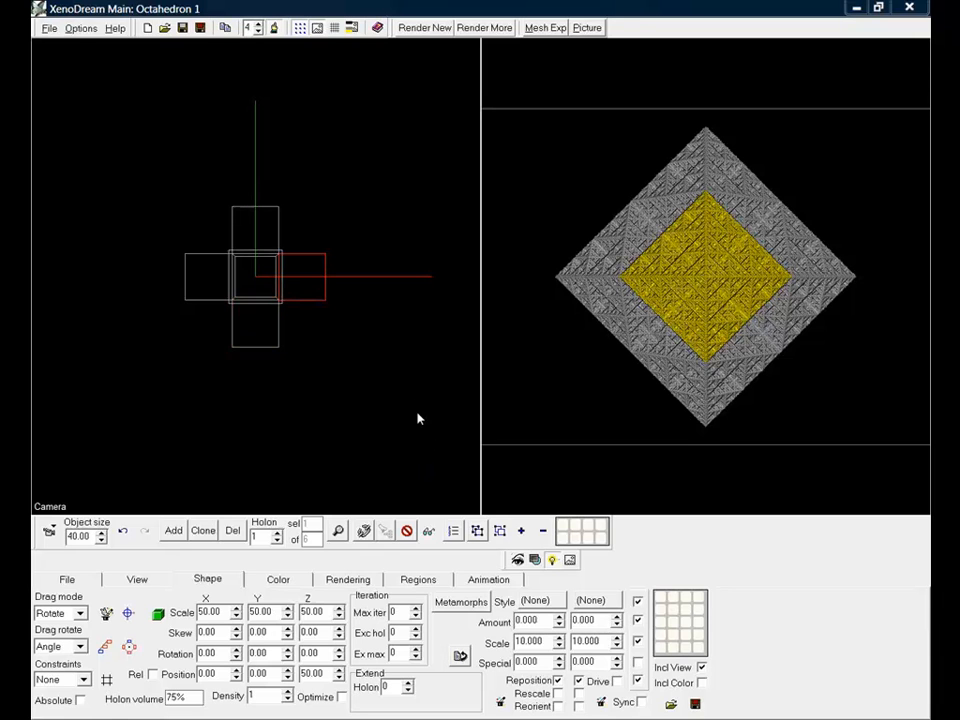
# Review the octahedron's holons in the holon info list and close the list.
pyautogui.click(453, 530)
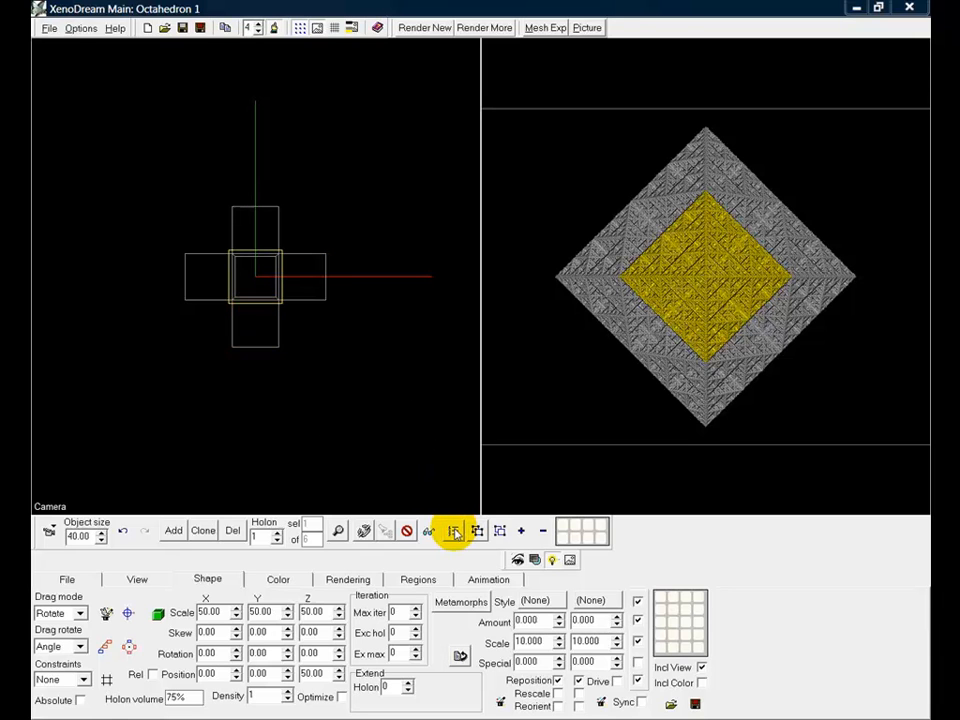
pyautogui.click(237, 209)
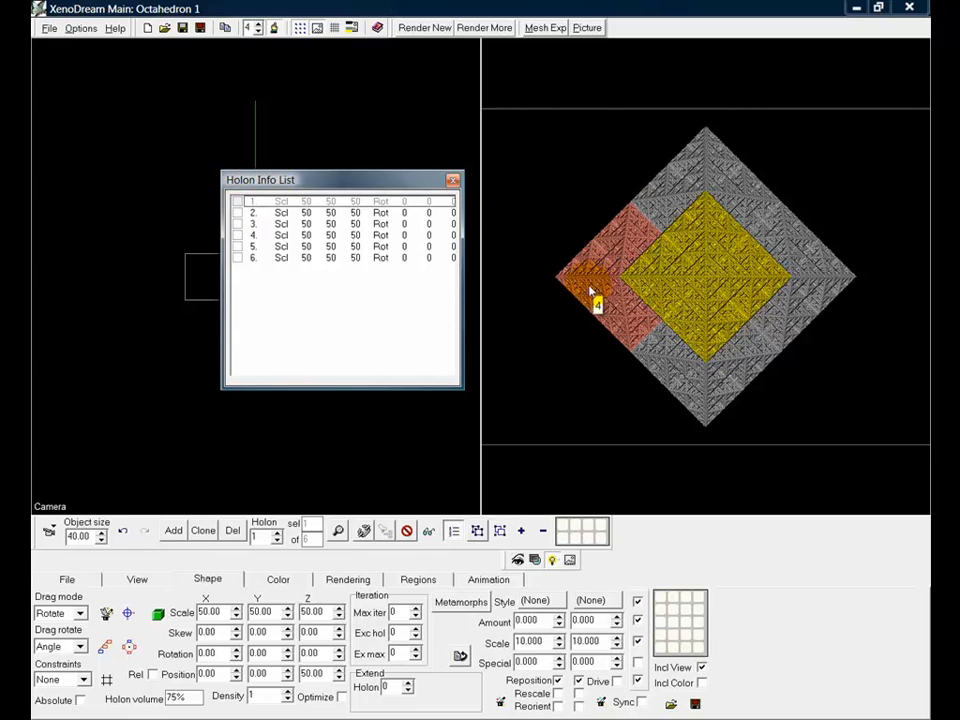
pyautogui.click(453, 181)
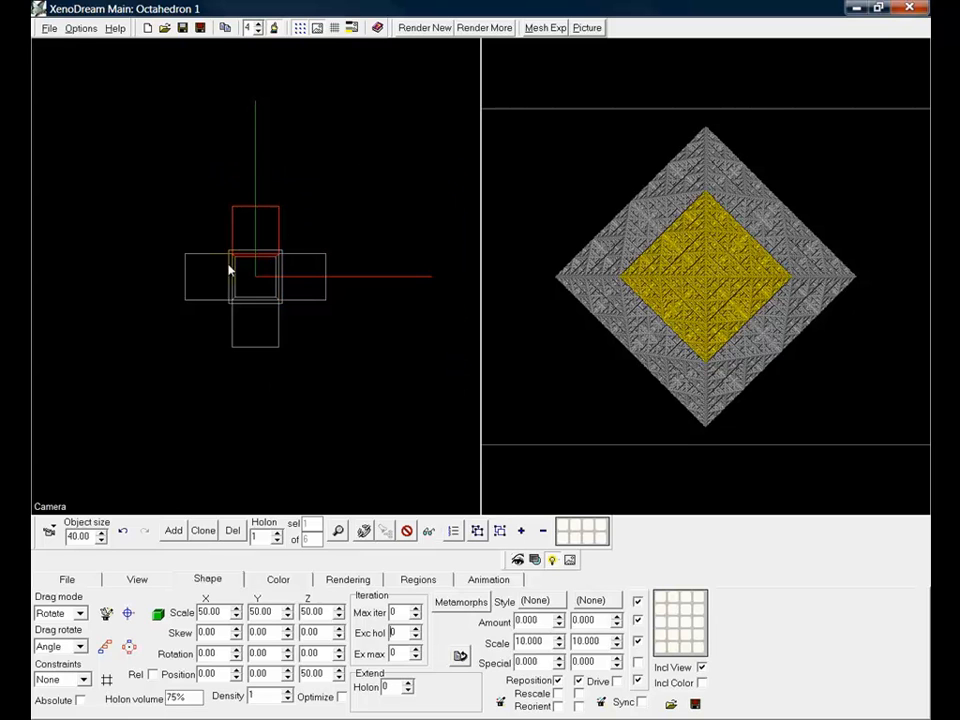
# Make holon 5 of the octahedron active and hide it.
pyautogui.click(277, 532)
pyautogui.click(277, 532)
pyautogui.click(277, 532)
pyautogui.click(277, 532)
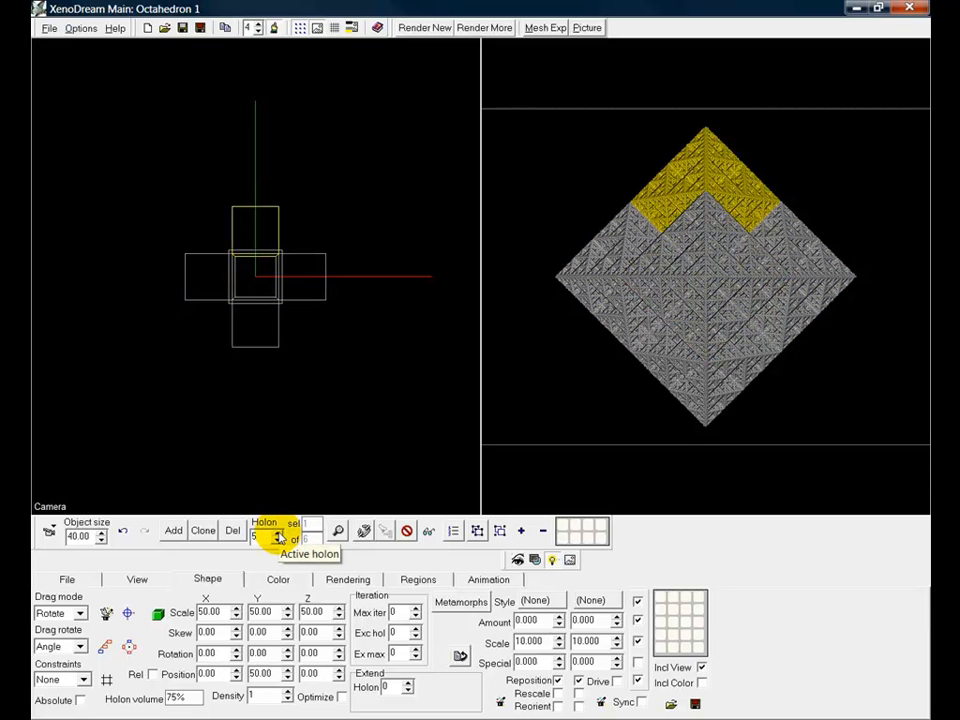
pyautogui.click(406, 531)
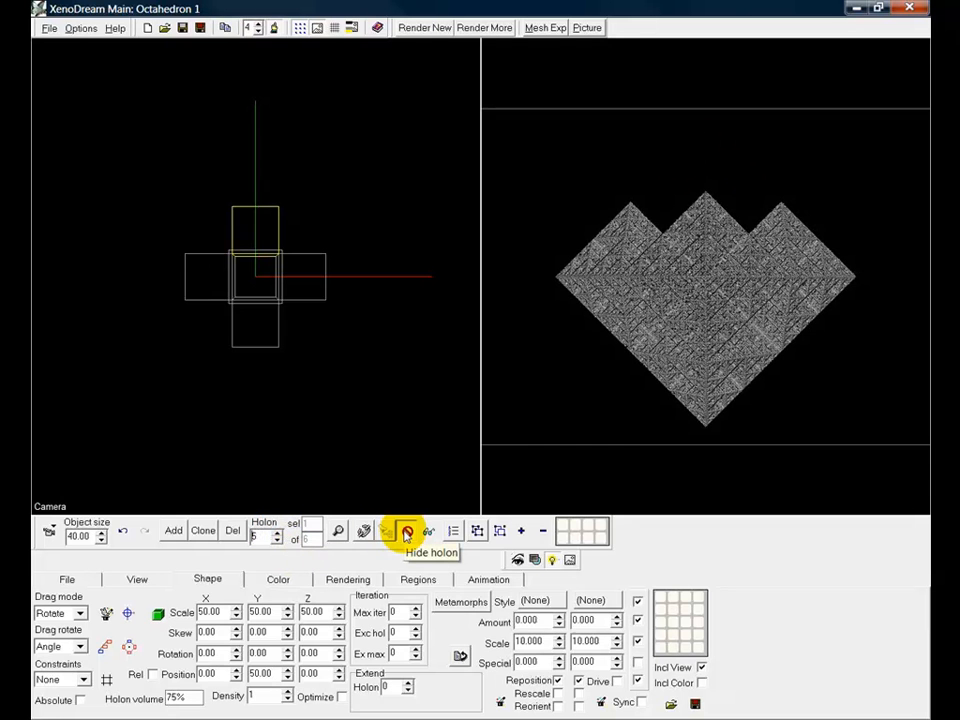
# Toggle holon 6's visibility off and back on, and make holon 1 active again.
pyautogui.click(276, 533)
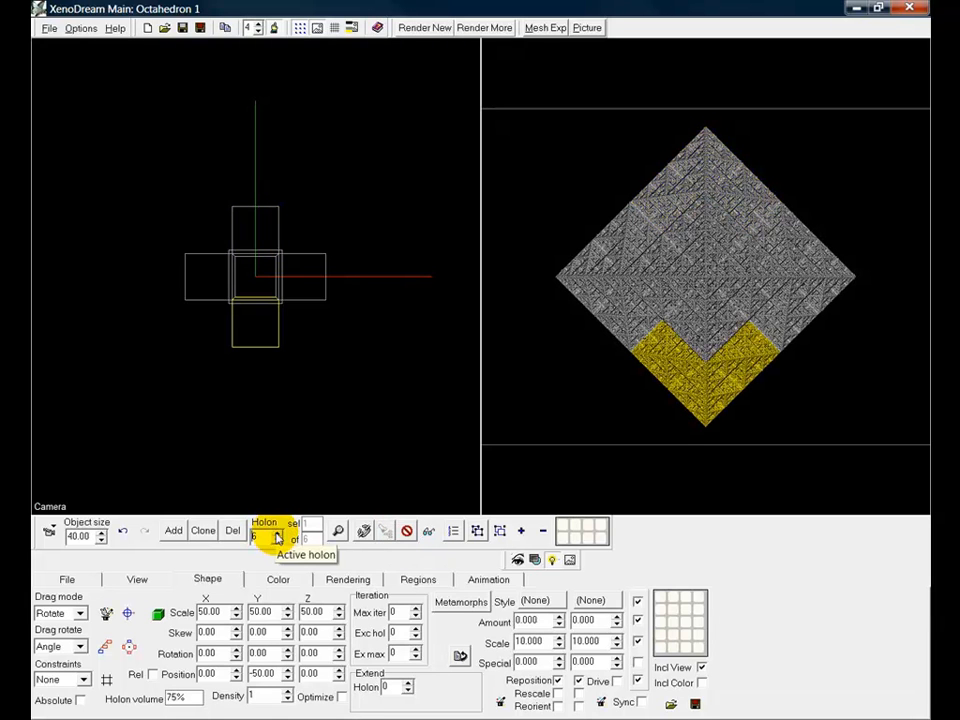
pyautogui.click(406, 532)
pyautogui.click(406, 532)
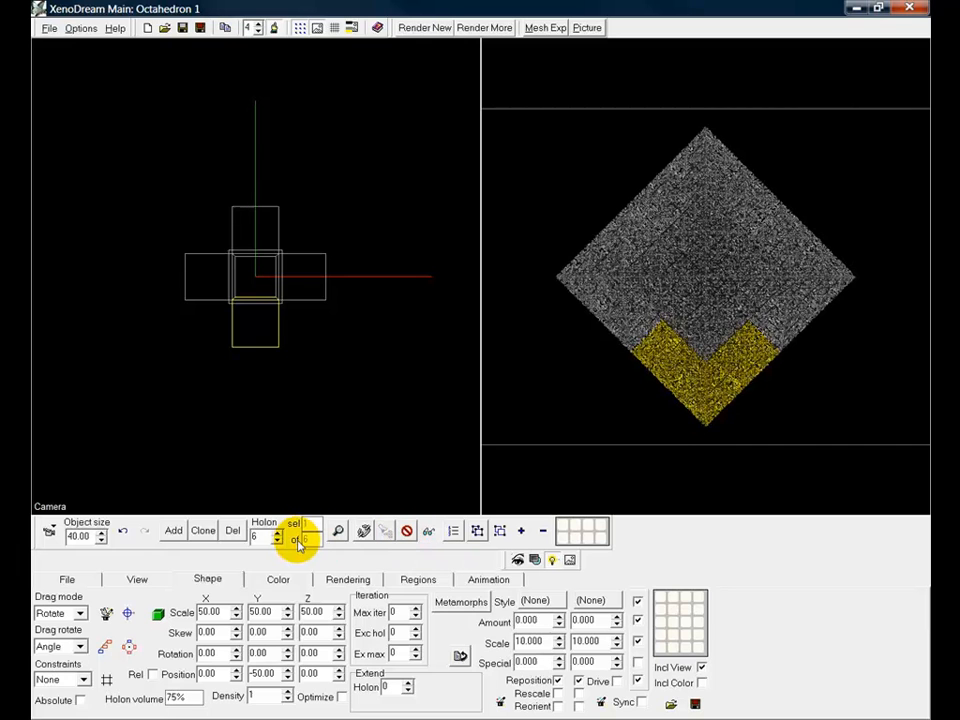
pyautogui.click(276, 540)
pyautogui.click(276, 540)
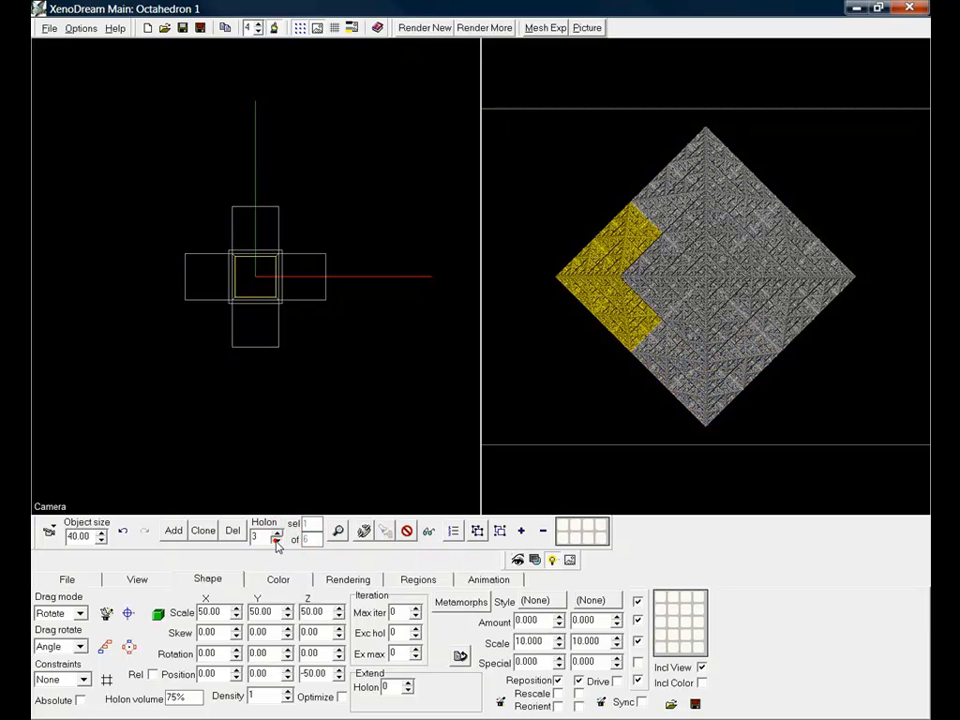
pyautogui.click(276, 540)
pyautogui.click(276, 540)
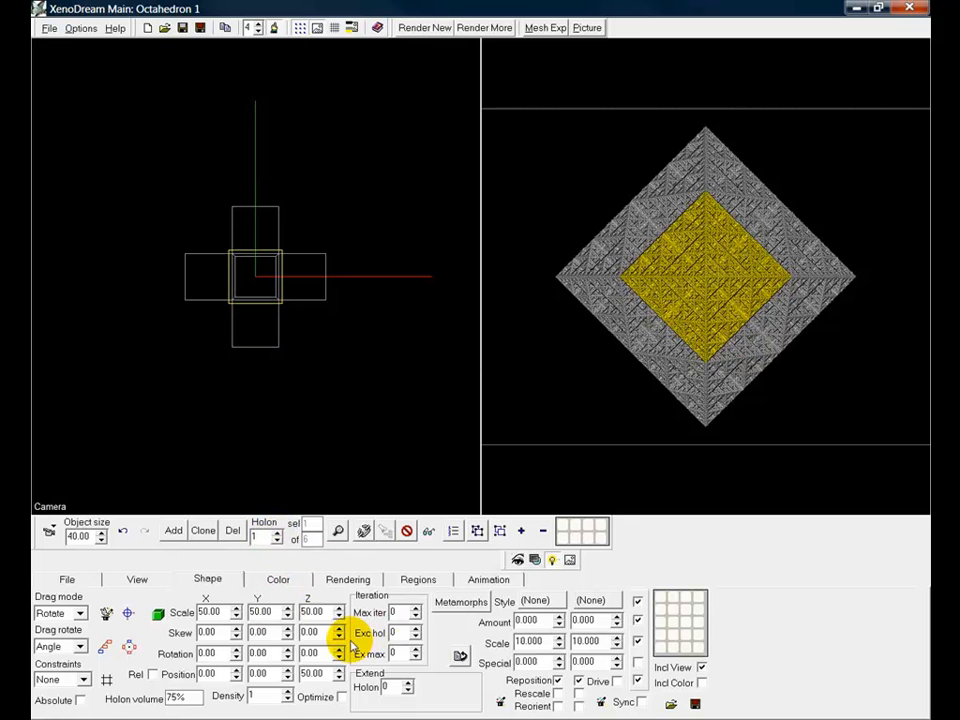
# Set holon 1's exclusive iteration maximum to 1 and switch its exclusive holon from 1 to 2.
pyautogui.click(416, 629)
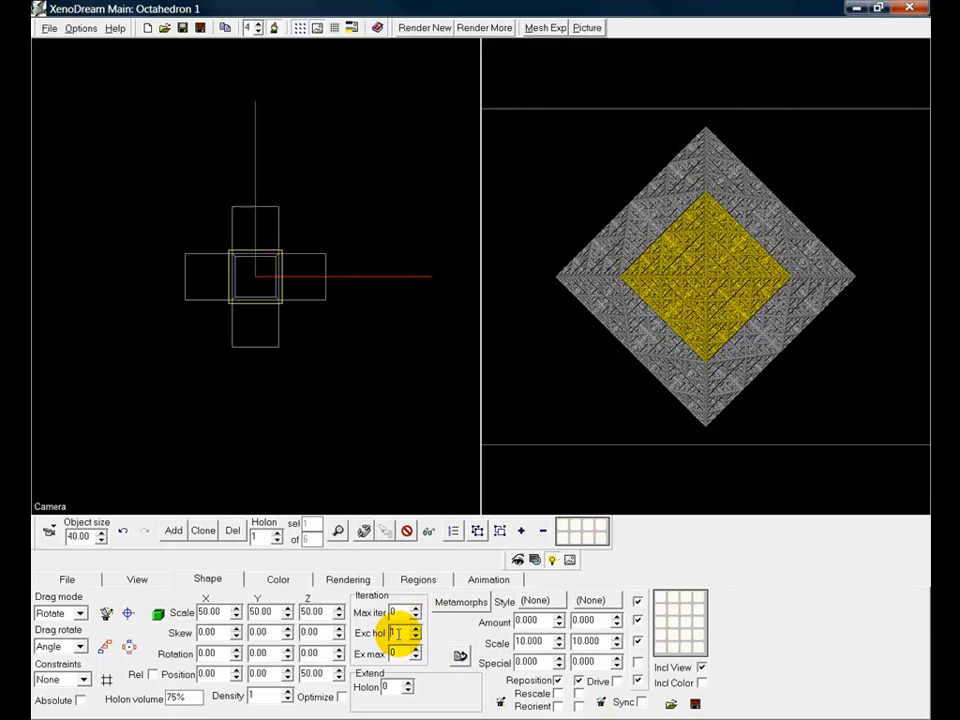
pyautogui.click(396, 653)
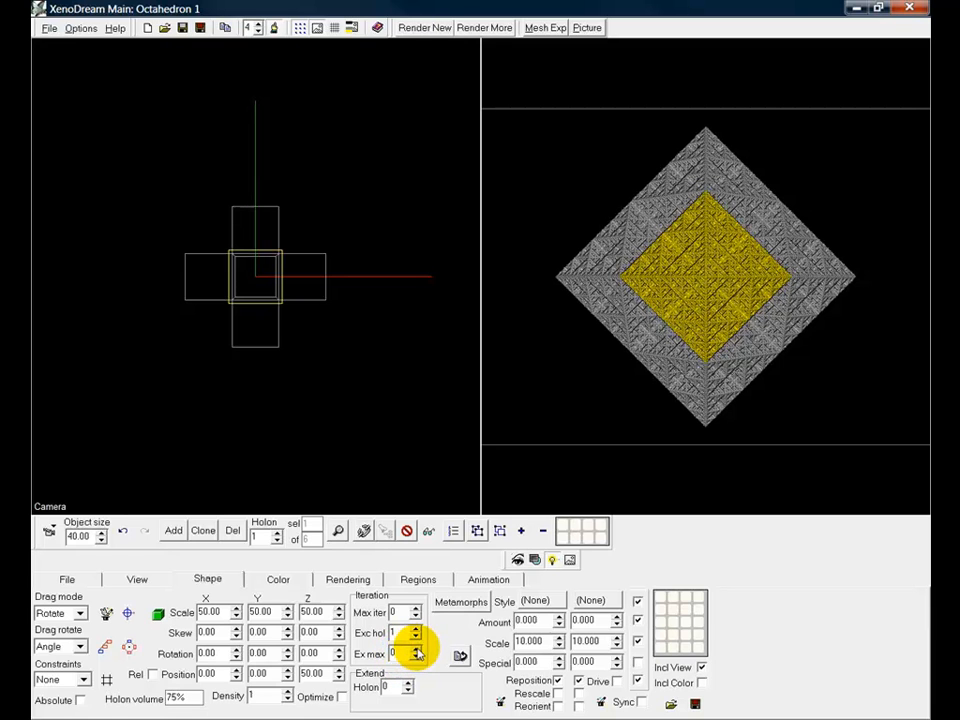
pyautogui.click(416, 649)
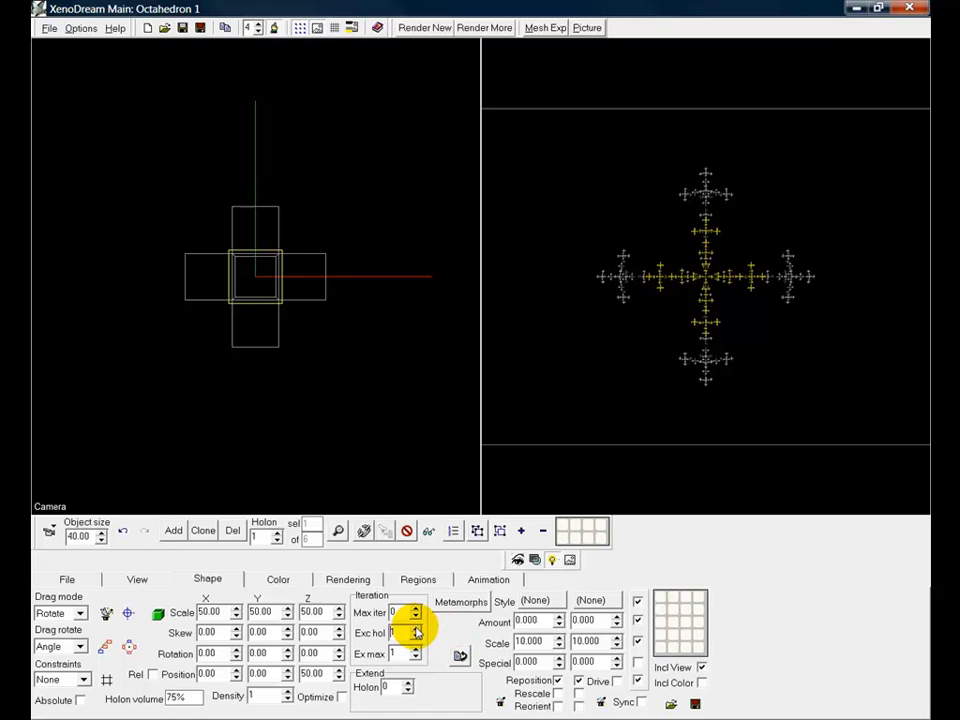
pyautogui.click(416, 629)
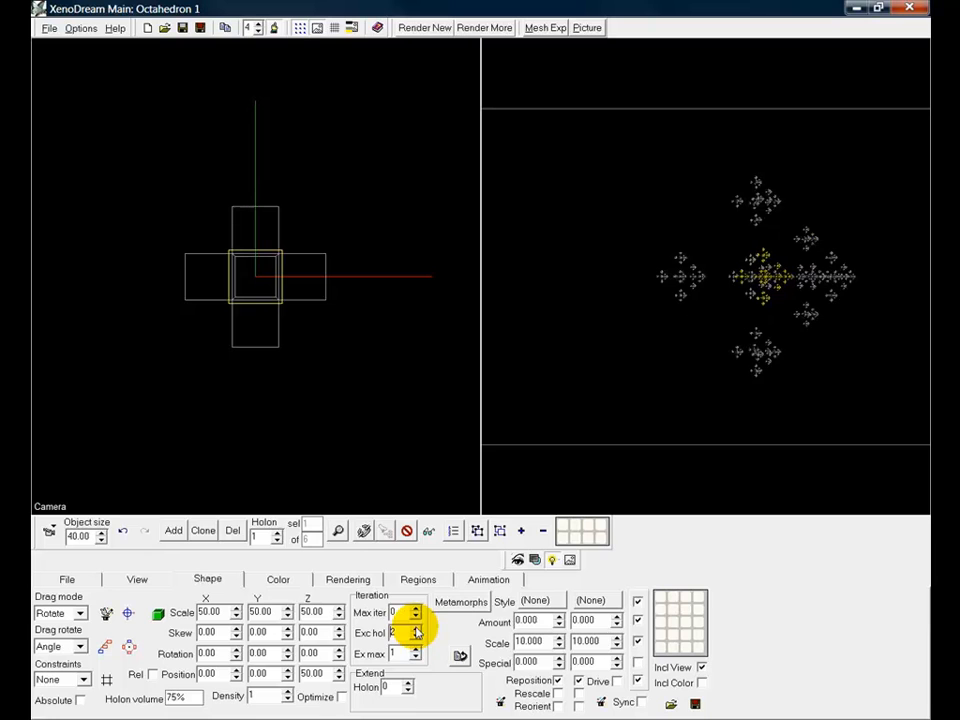
# Step holon 1's exclusive holon setting up through 6 and return it to 1.
pyautogui.click(416, 629)
pyautogui.click(416, 629)
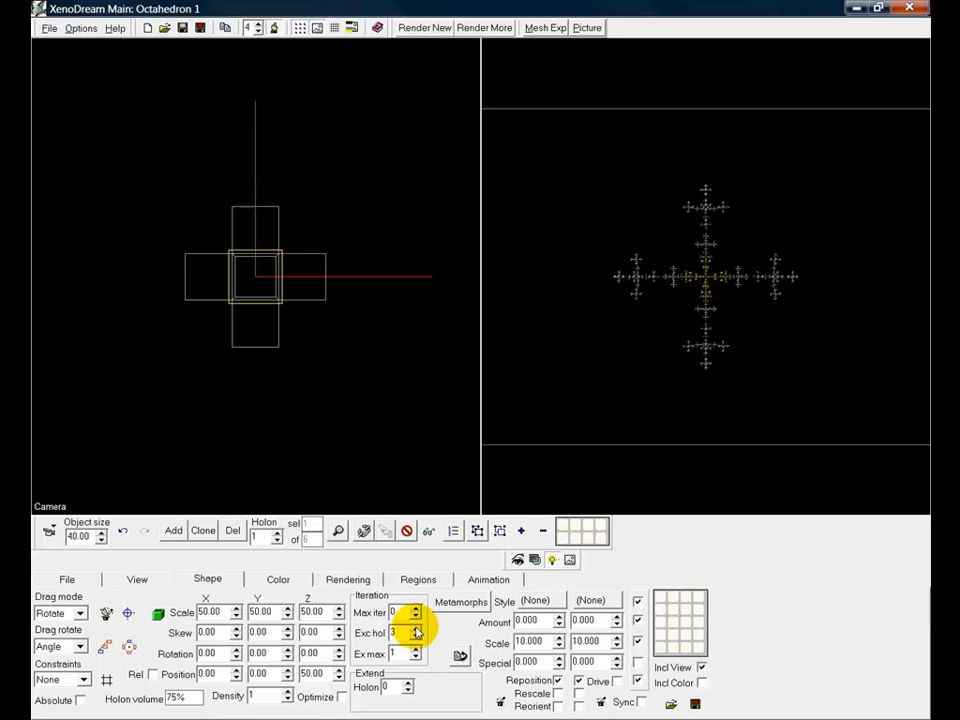
pyautogui.click(416, 629)
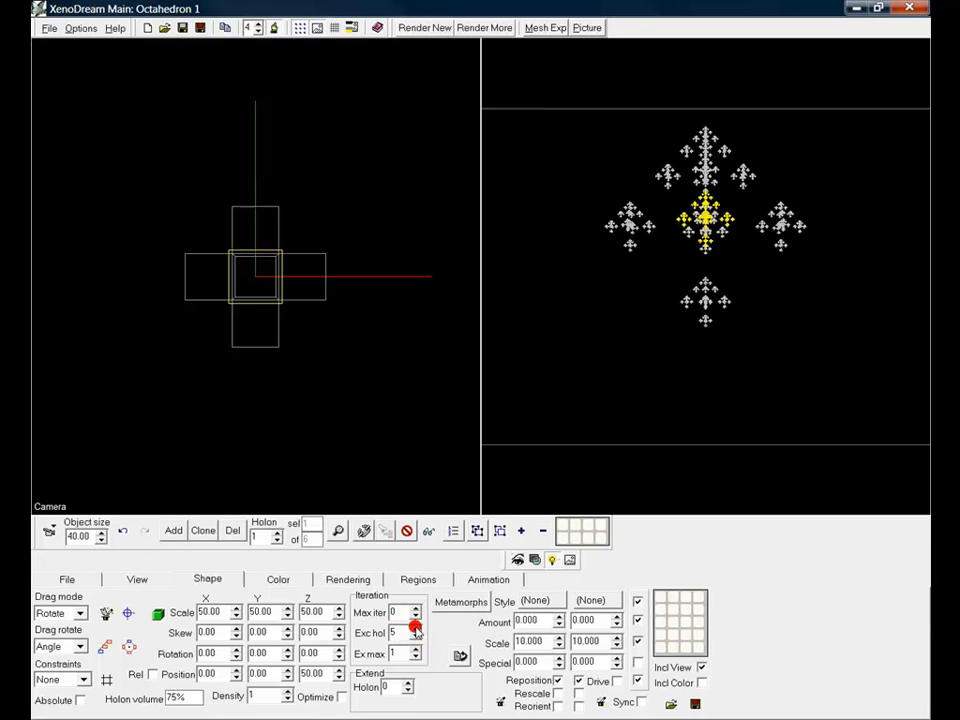
pyautogui.click(416, 629)
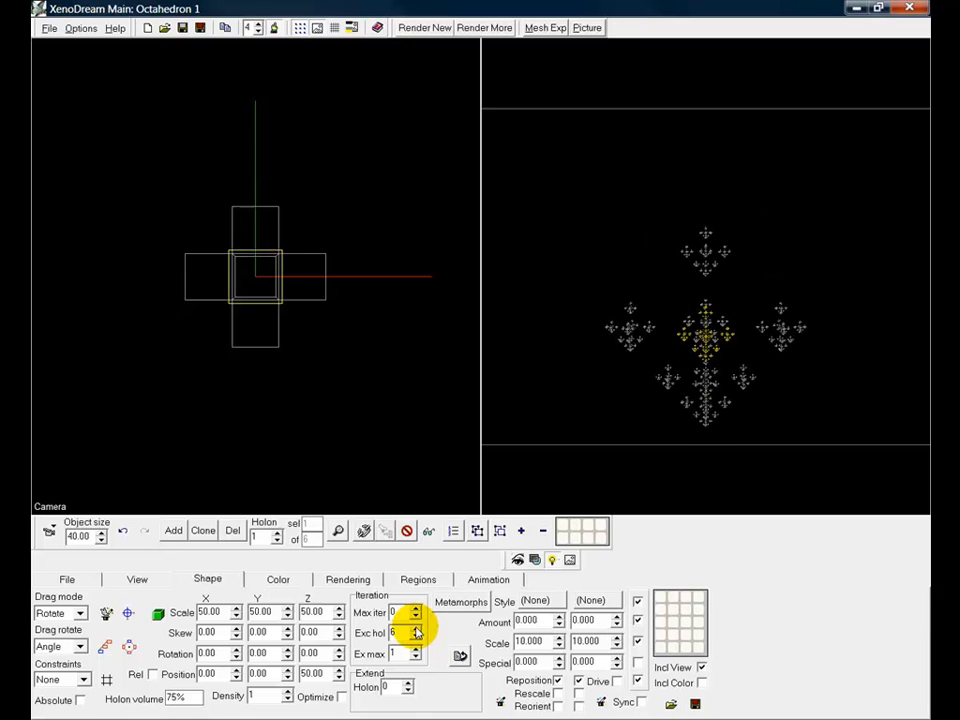
pyautogui.click(416, 629)
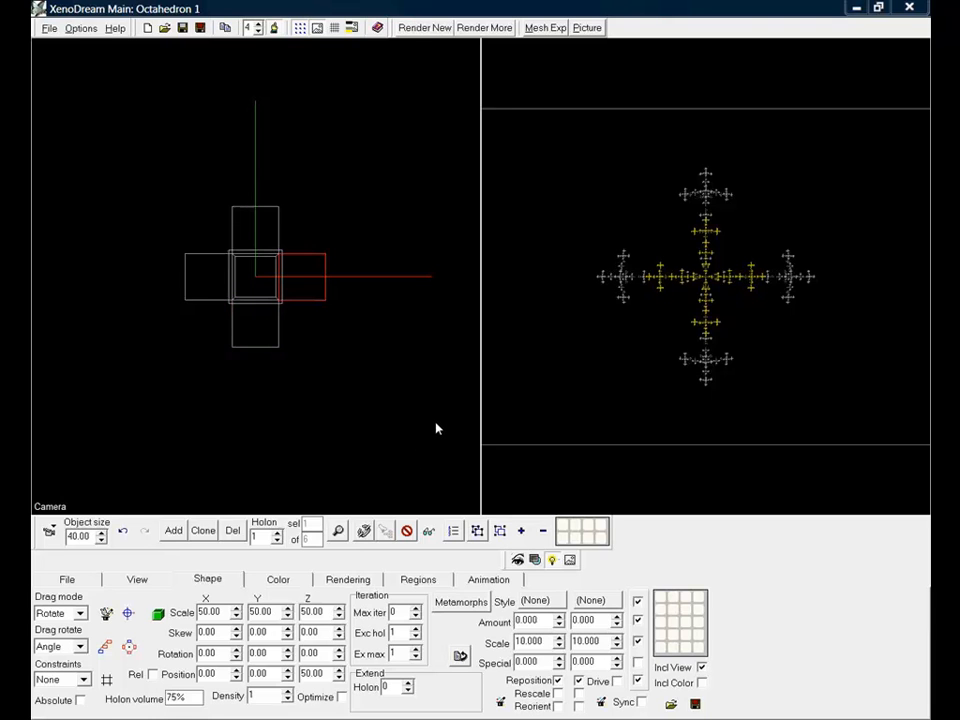
# Enable metamorphs for holon 1, apply the Torus constructor style, and close the style list.
pyautogui.click(461, 605)
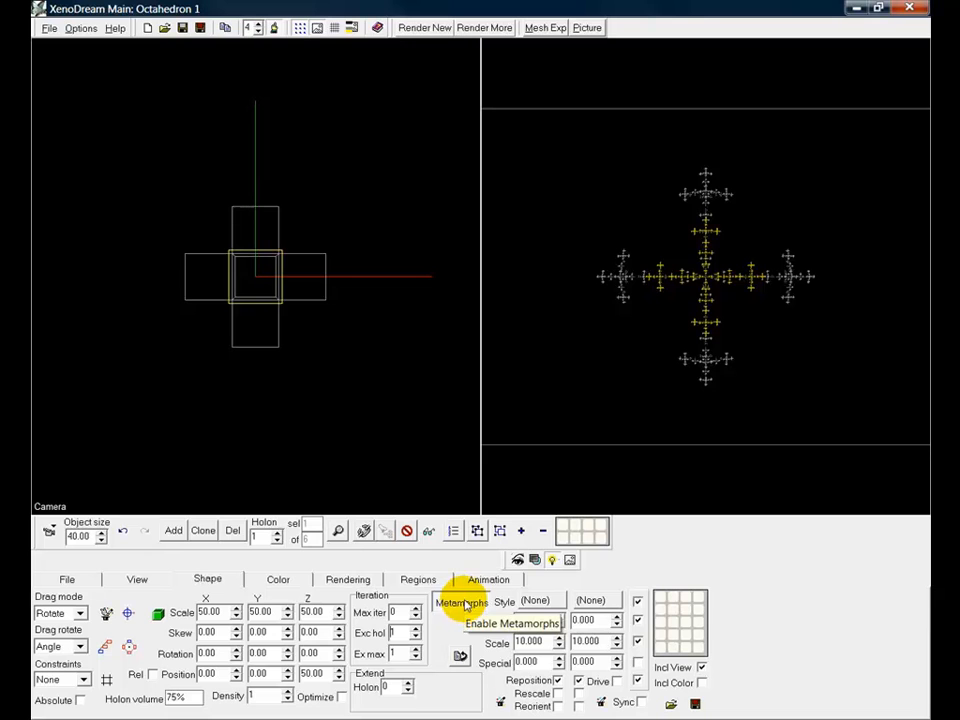
pyautogui.click(537, 600)
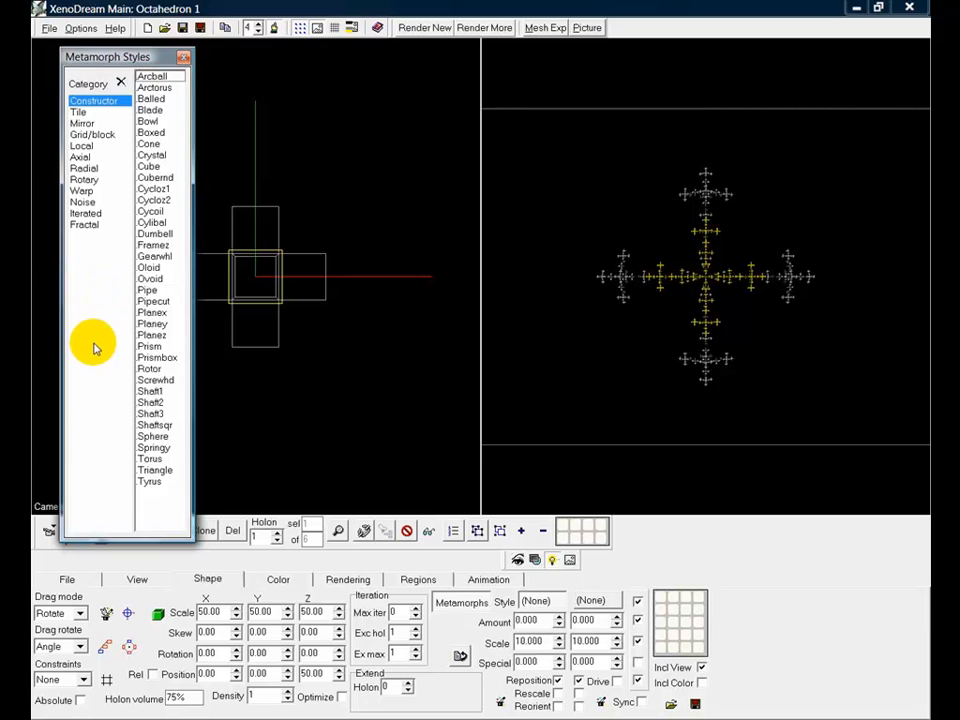
pyautogui.click(150, 458)
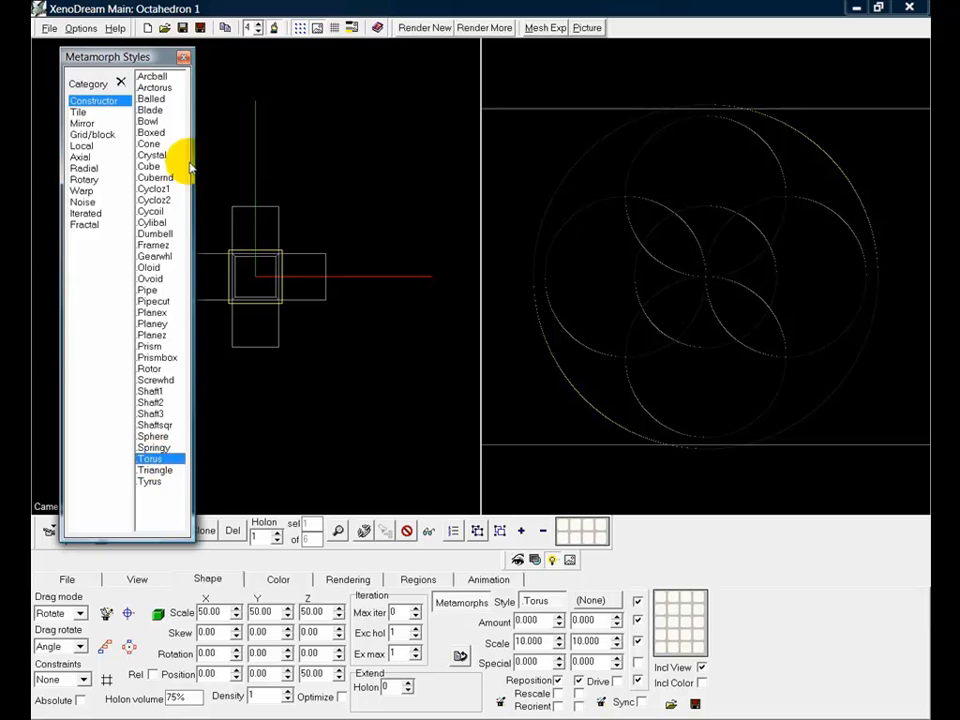
pyautogui.click(183, 58)
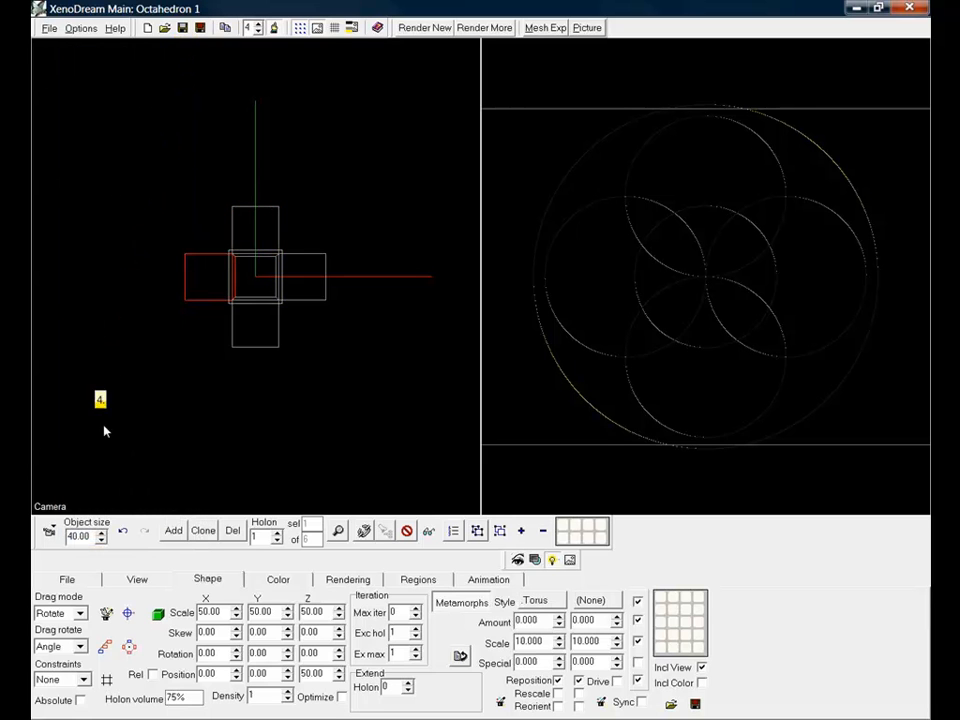
# Set the Torus metamorph's amount to 4 to thicken the rings.
pyautogui.doubleClick(530, 620)
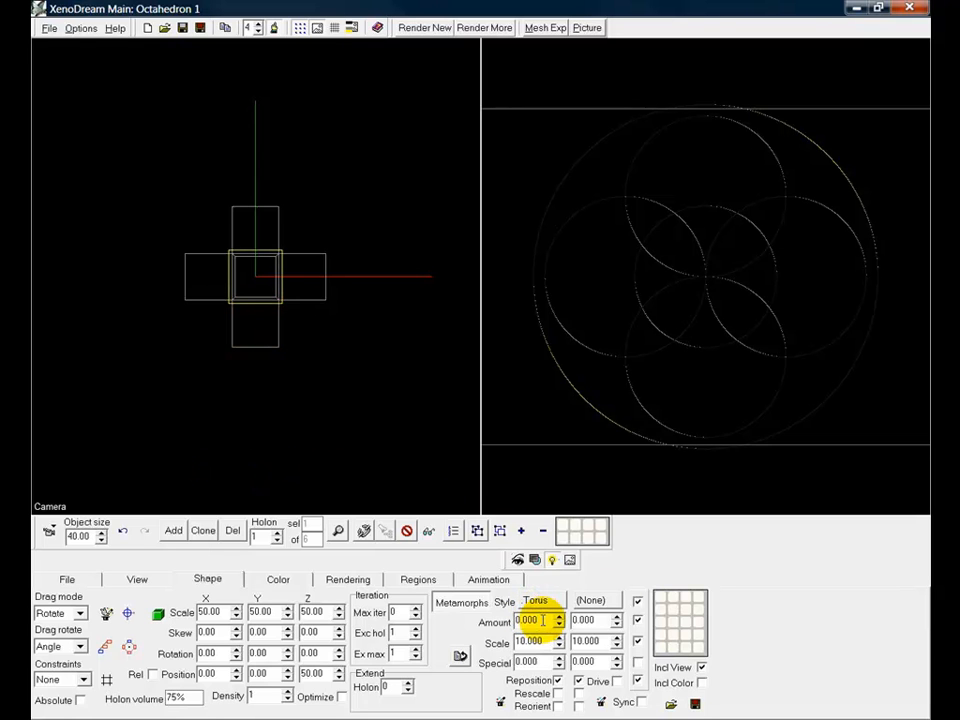
pyautogui.write('2')
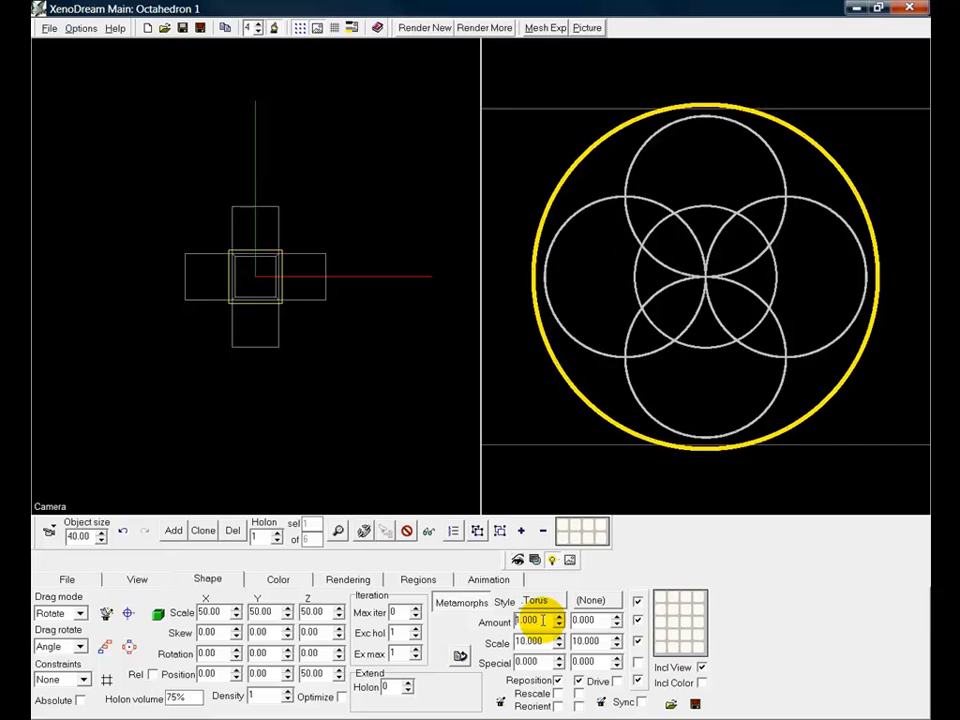
pyautogui.scroll(2, 543, 620)
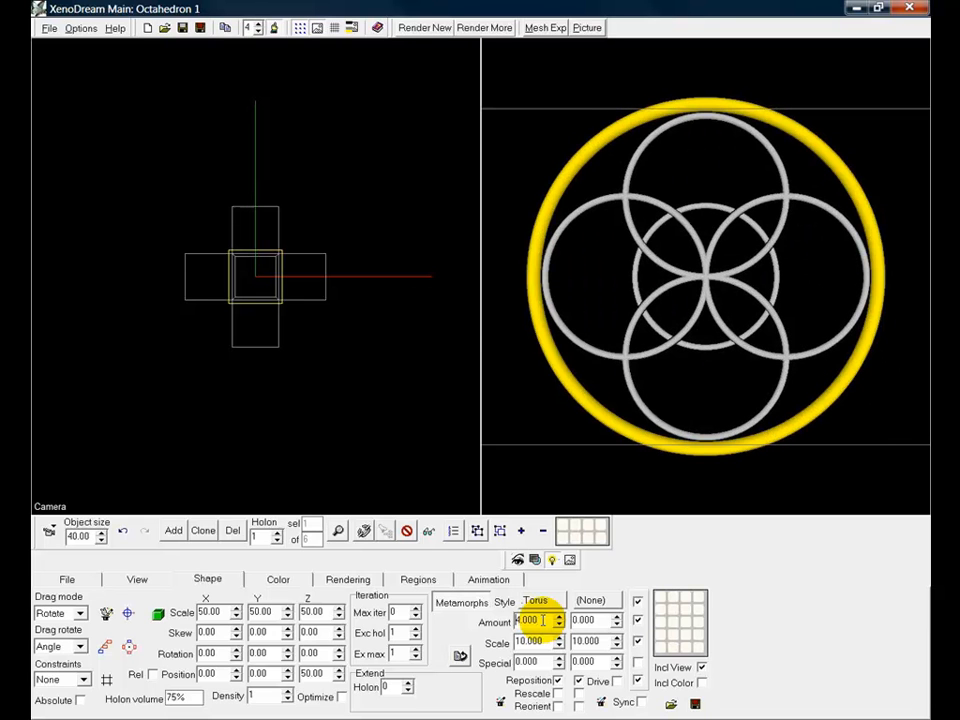
# Set the Torus metamorph's scale to 9 and toggle its Reposition option off and back on.
pyautogui.doubleClick(533, 641)
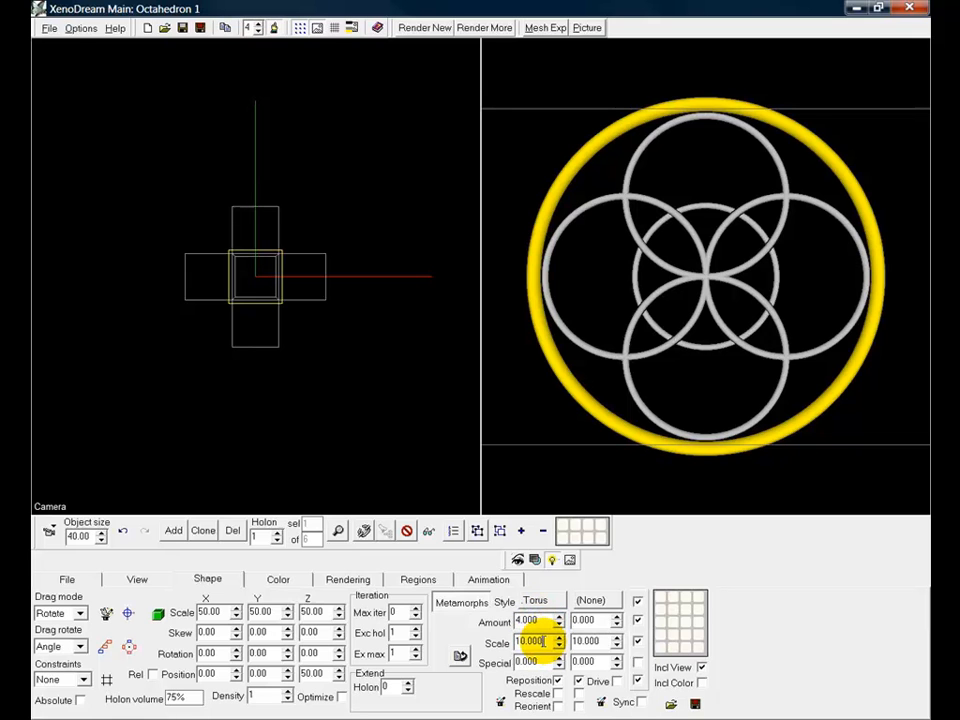
pyautogui.scroll(-1, 543, 641)
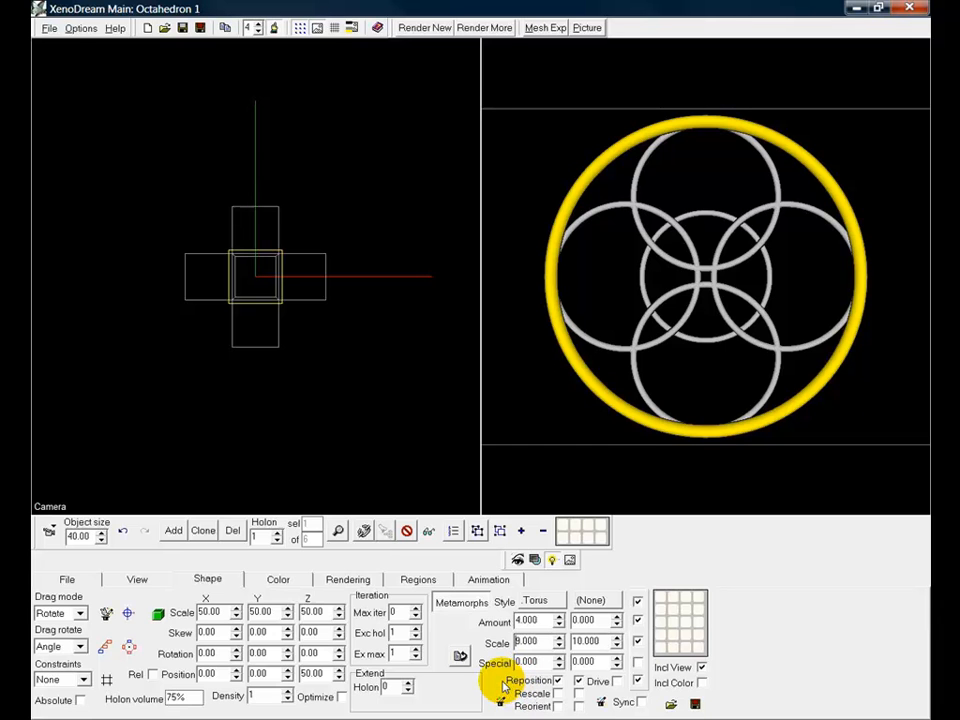
pyautogui.click(558, 682)
pyautogui.click(558, 682)
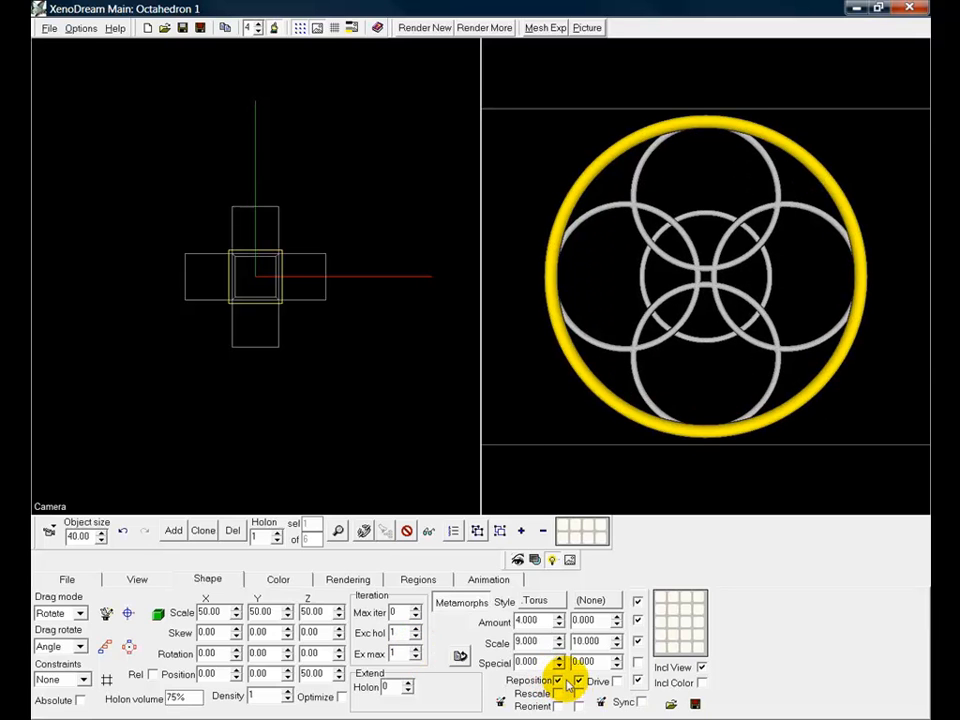
# Raise the exclusive iteration maximum to 5 to add finer rings, and lower it to 2.
pyautogui.click(415, 649)
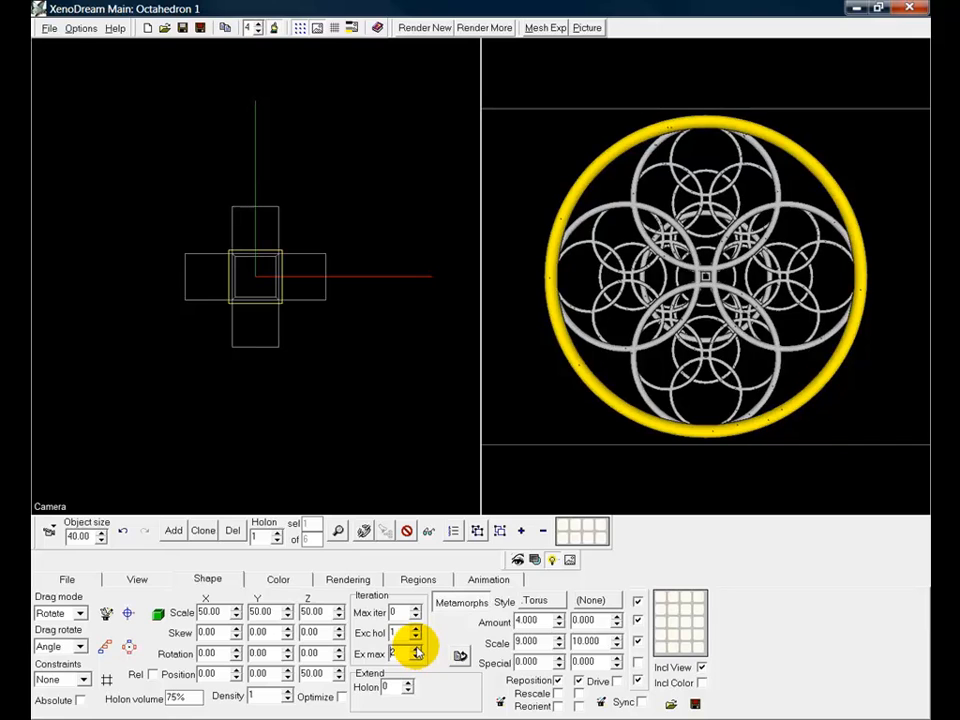
pyautogui.click(415, 648)
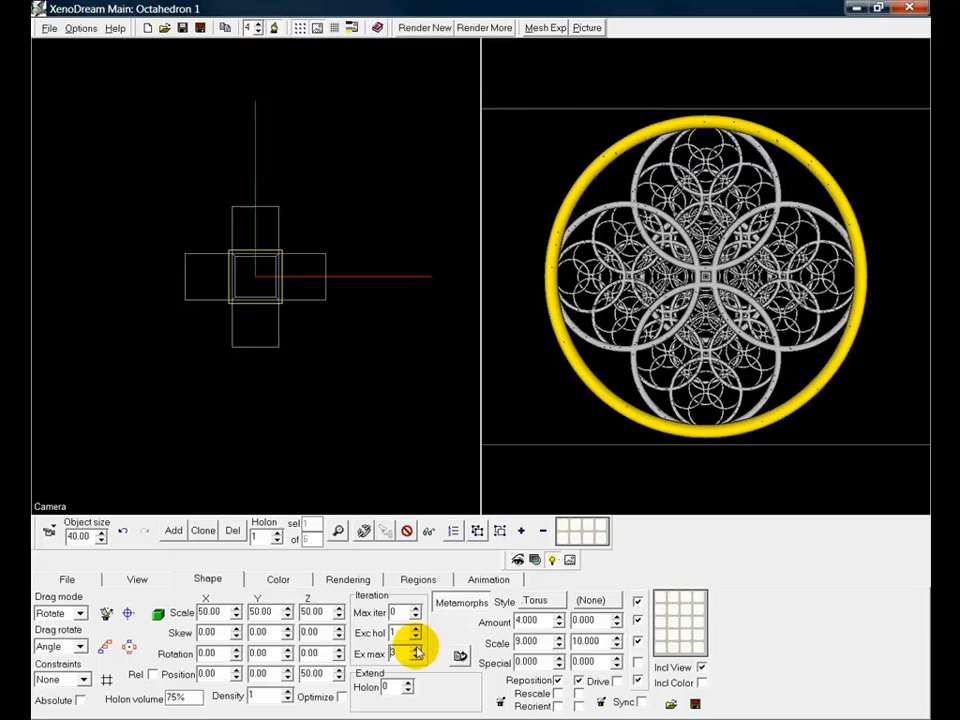
pyautogui.click(415, 648)
pyautogui.click(415, 648)
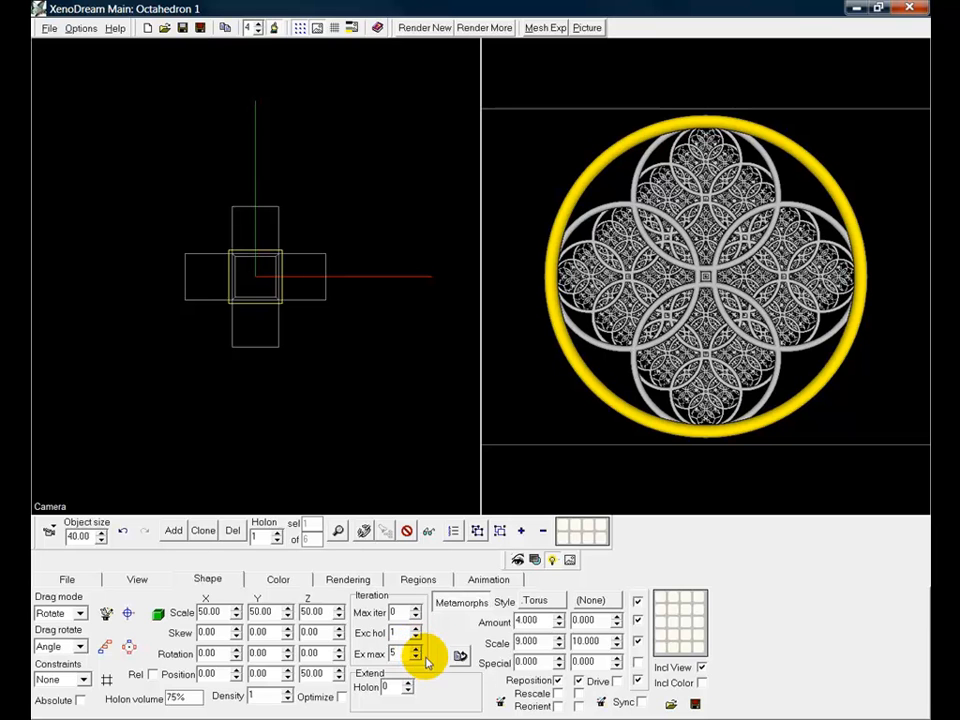
pyautogui.click(415, 658)
pyautogui.click(415, 658)
pyautogui.click(415, 658)
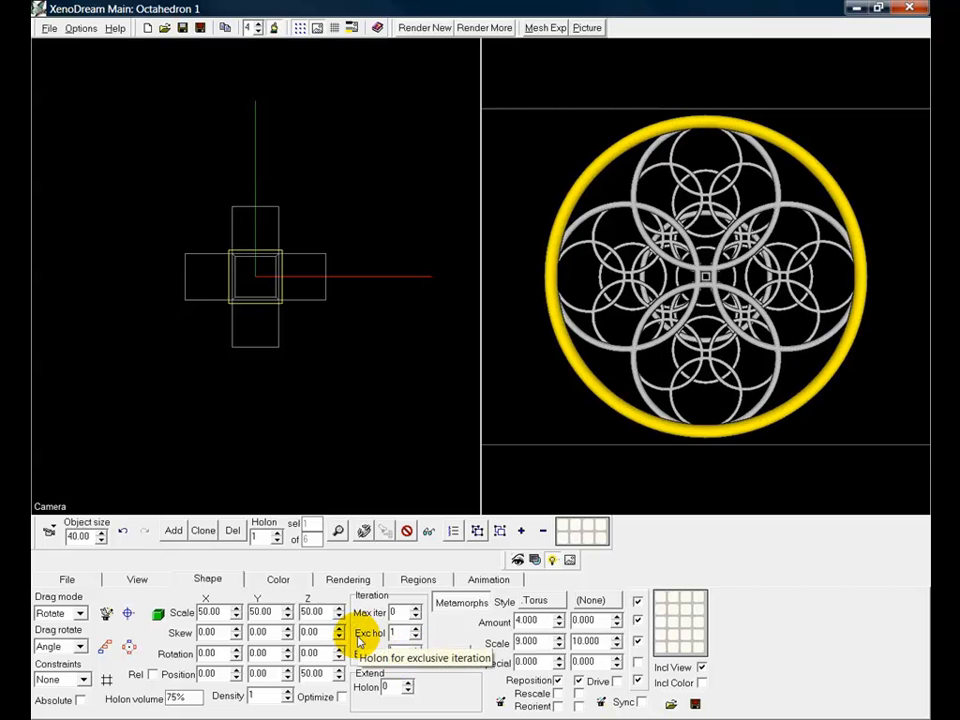
# Step the exclusive holon through the other holons and leave it set to 6.
pyautogui.click(415, 630)
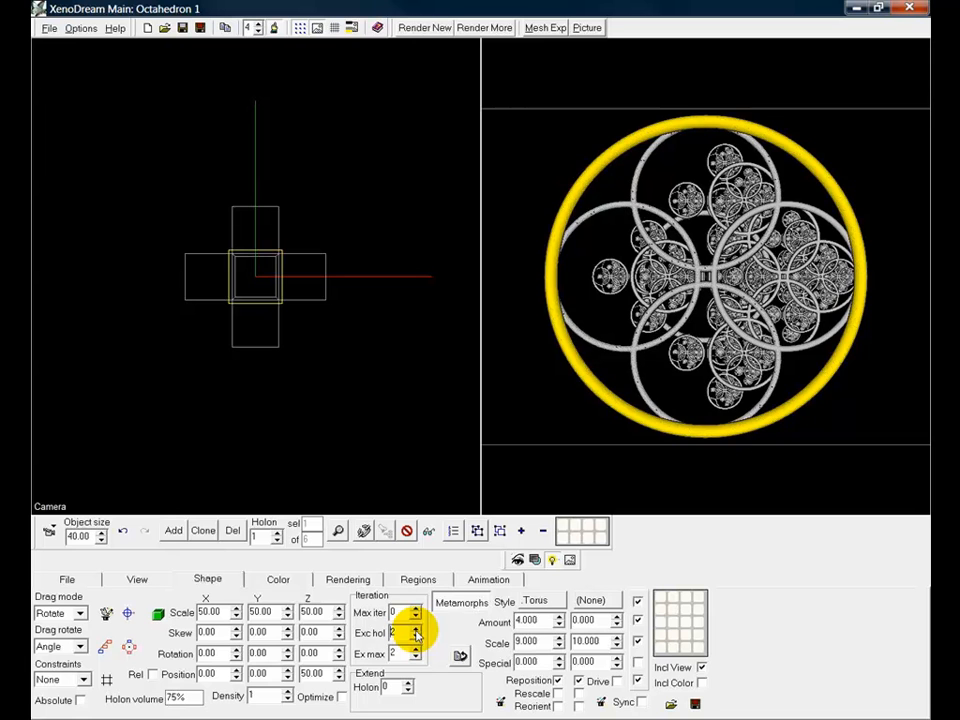
pyautogui.click(415, 629)
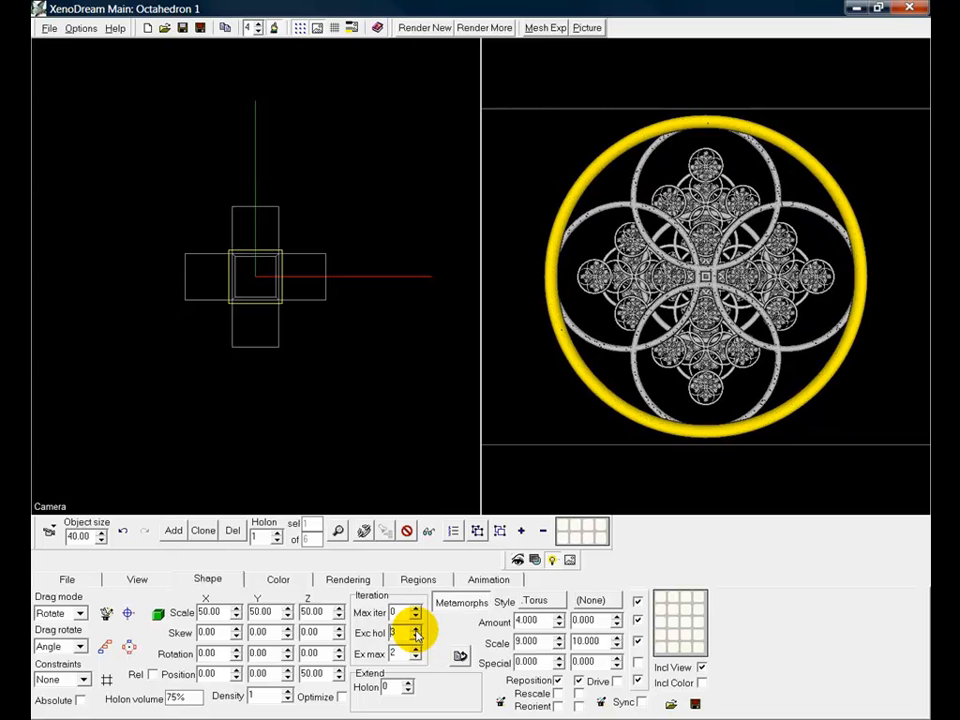
pyautogui.click(415, 630)
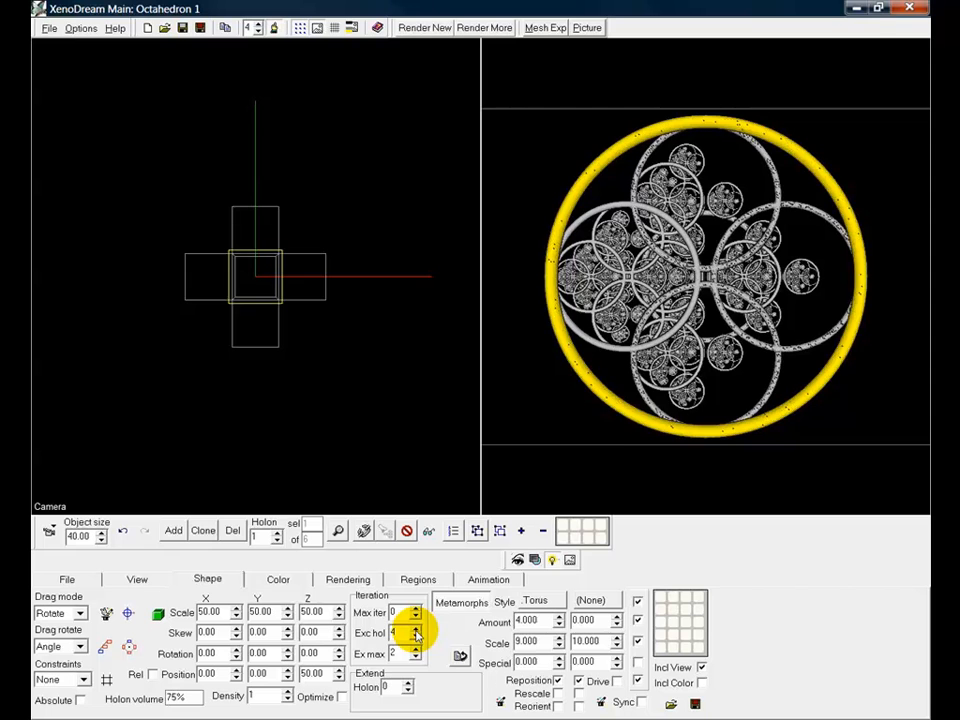
pyautogui.click(415, 630)
pyautogui.click(415, 630)
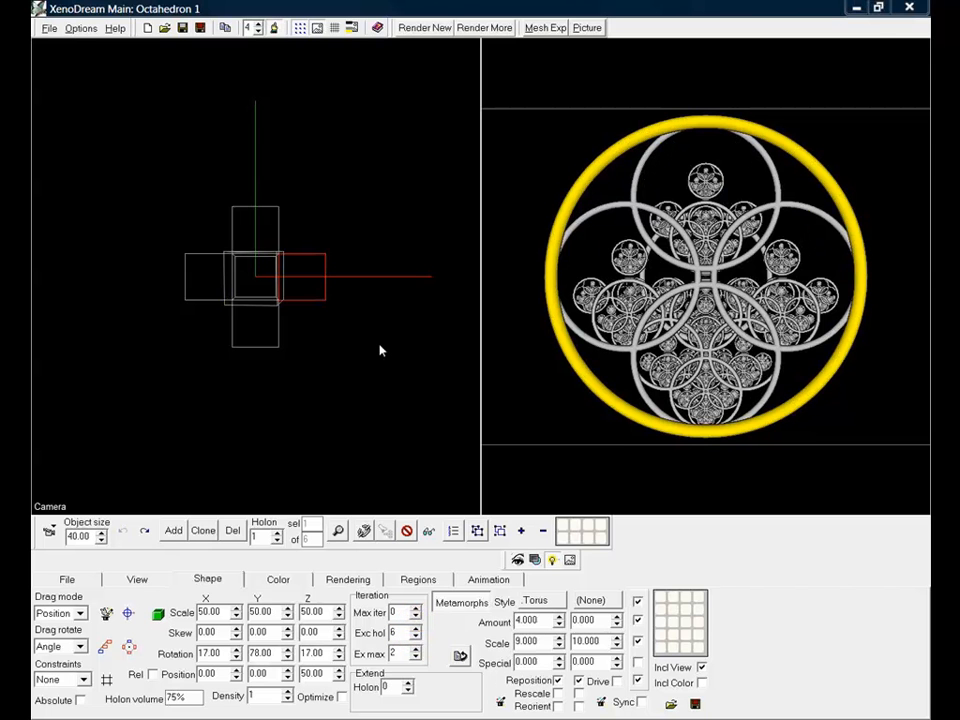
# Move holon 1 to about (-12.8, -17.6), holon 2 to (154, -1.6) and holon 5 to (56, 42), and recentre the structure.
pyautogui.click(231, 530)
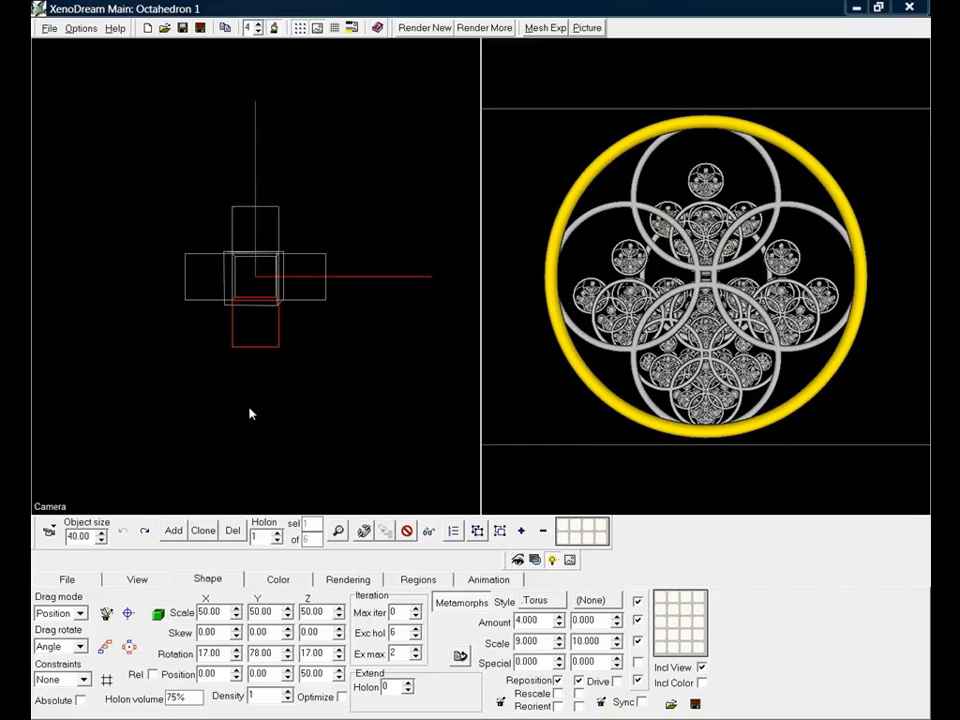
pyautogui.moveTo(259, 333)
pyautogui.mouseDown()
pyautogui.moveTo(257, 347)
pyautogui.moveTo(244, 339)
pyautogui.moveTo(249, 347)
pyautogui.mouseUp()
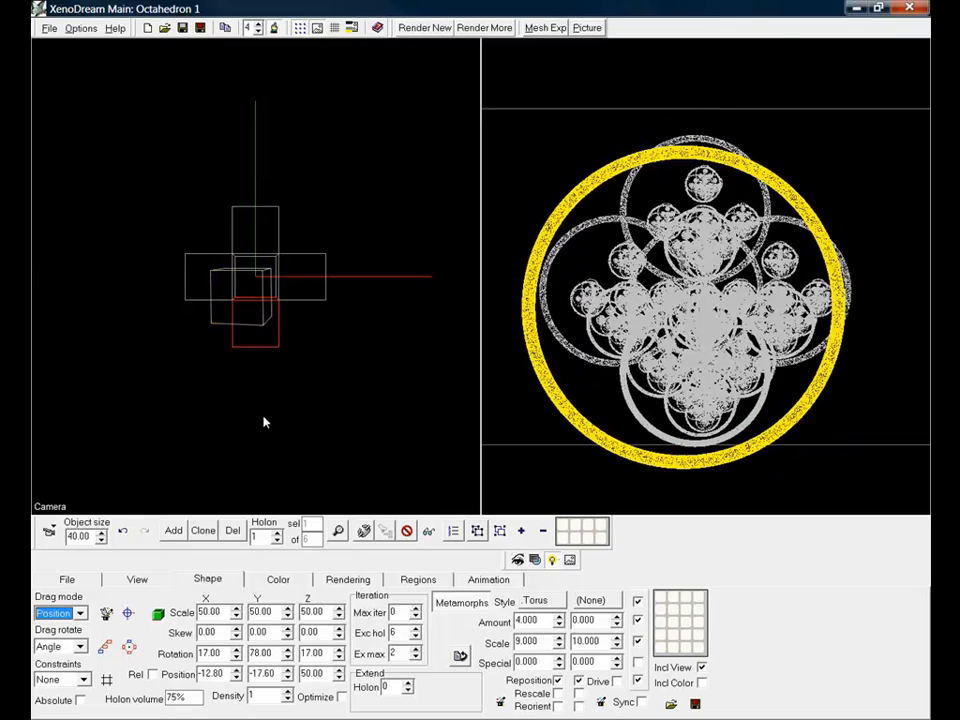
pyautogui.click(329, 296)
pyautogui.moveTo(329, 296); pyautogui.dragTo(415, 295)
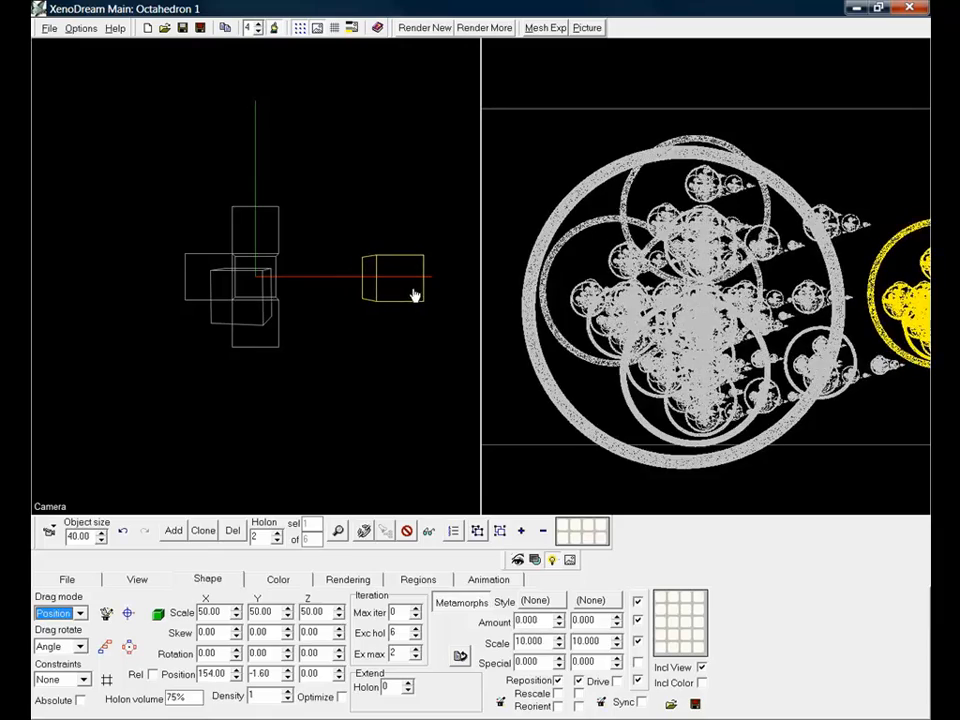
pyautogui.moveTo(261, 221); pyautogui.dragTo(315, 225)
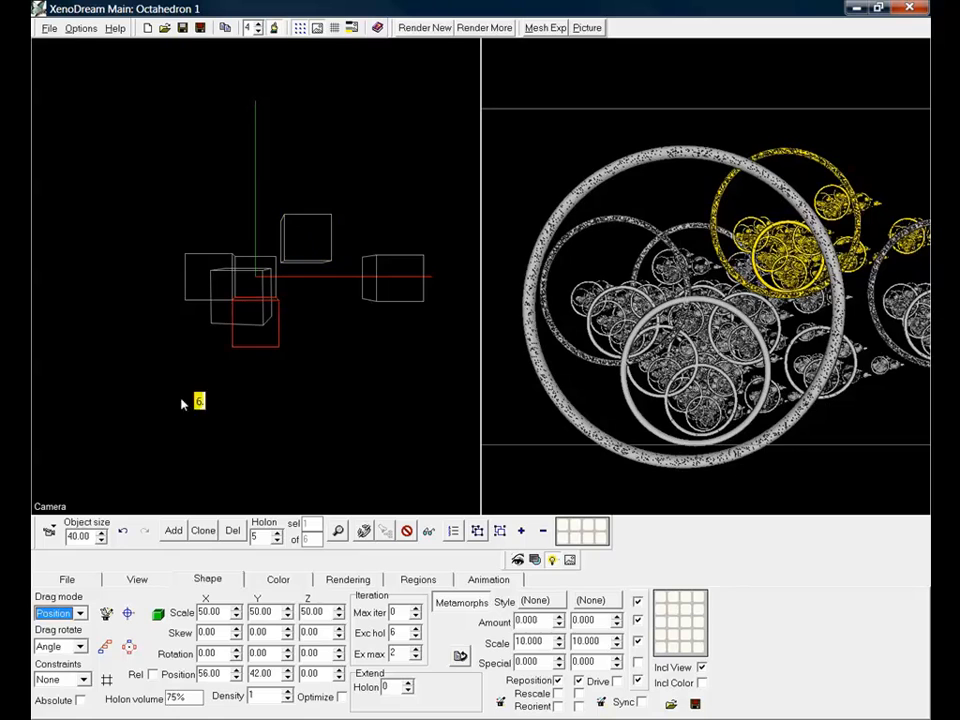
pyautogui.click(127, 613)
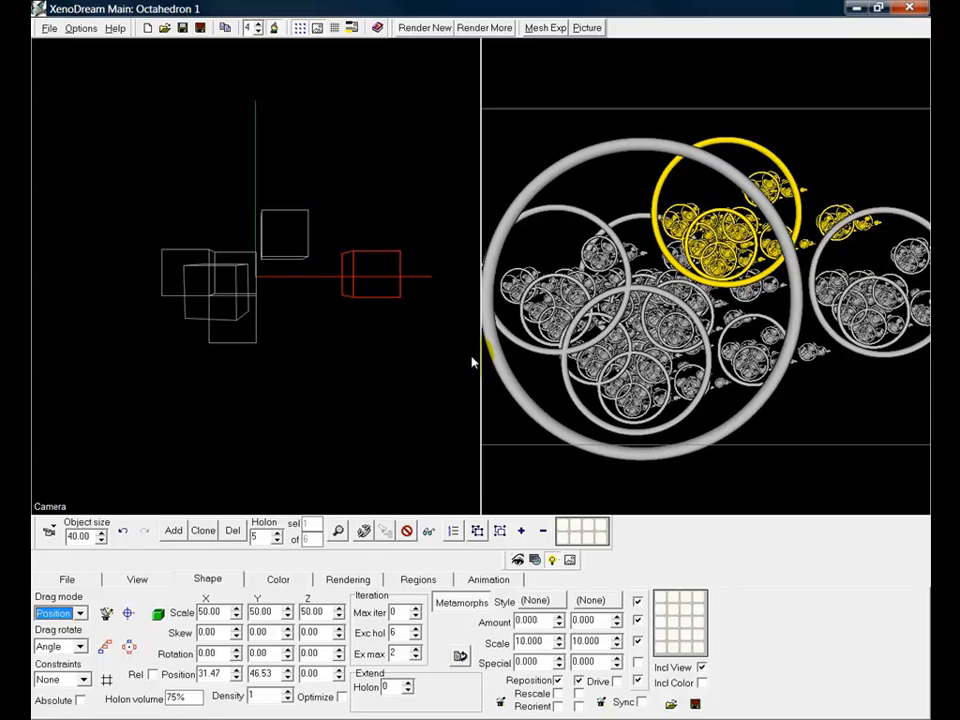
# Randomize the position of holon 5 several times.
pyautogui.click(107, 614)
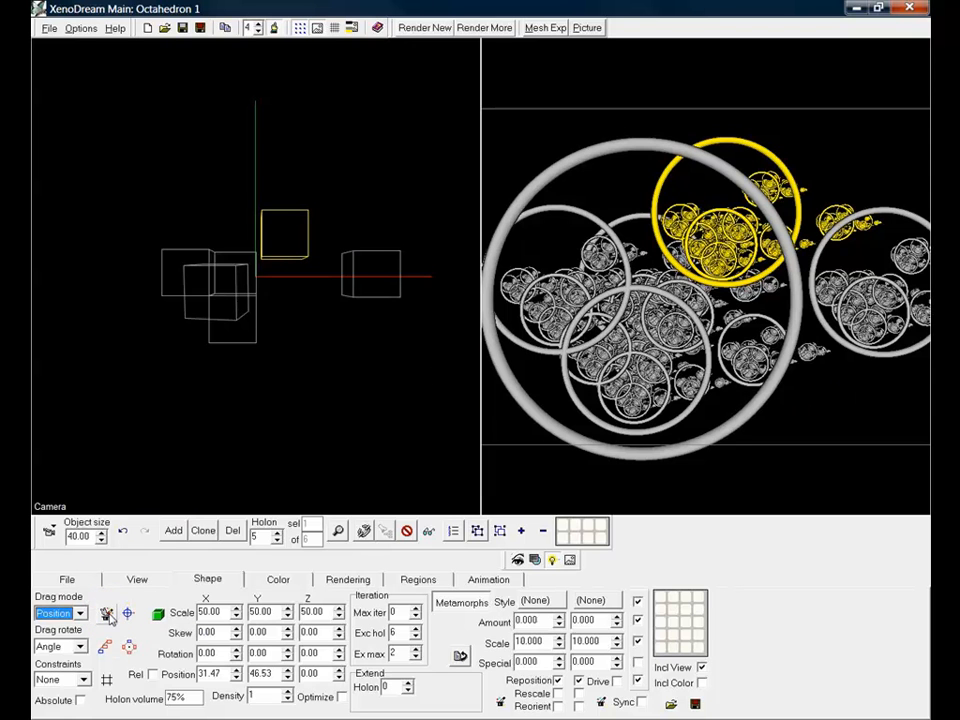
pyautogui.click(107, 614)
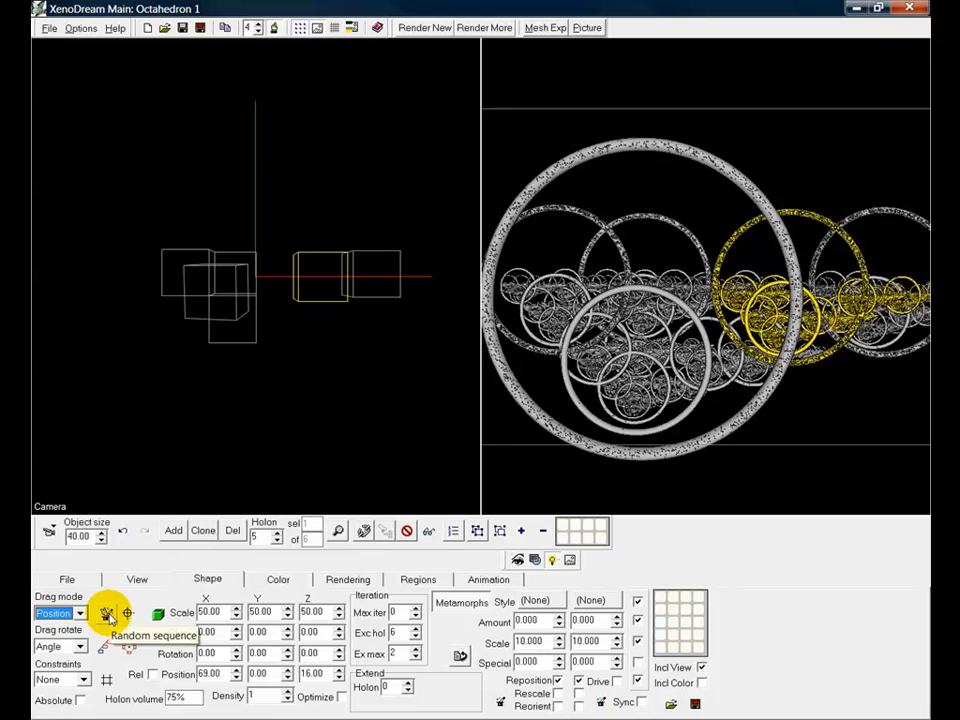
pyautogui.click(107, 614)
pyautogui.click(107, 614)
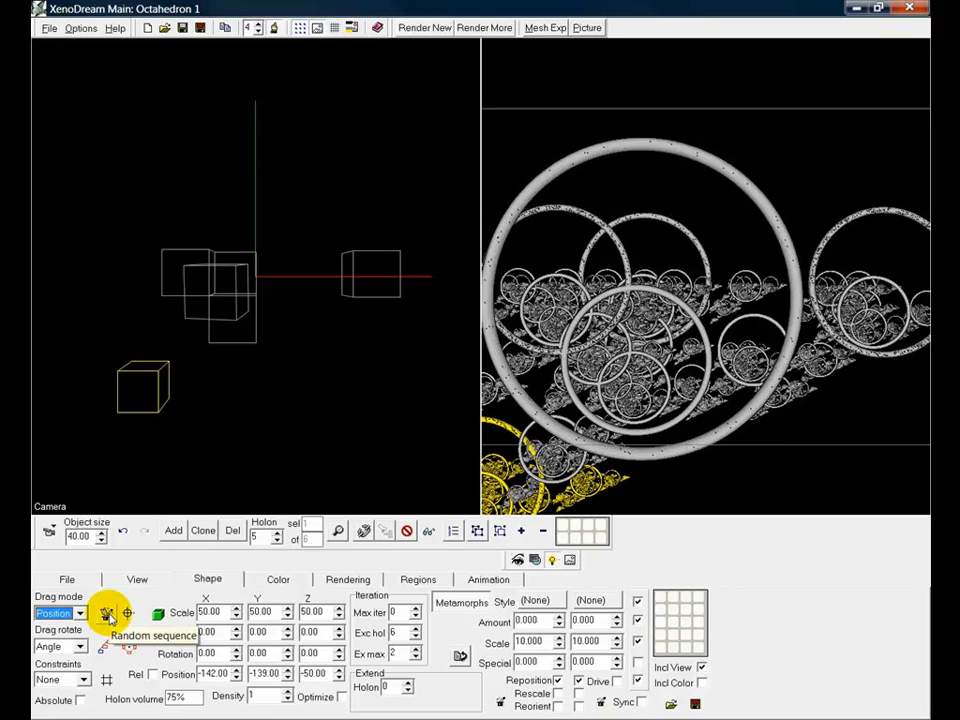
# Make holon 2 active, randomize its position twice, and recentre the whole holon structure.
pyautogui.click(356, 262)
pyautogui.click(108, 615)
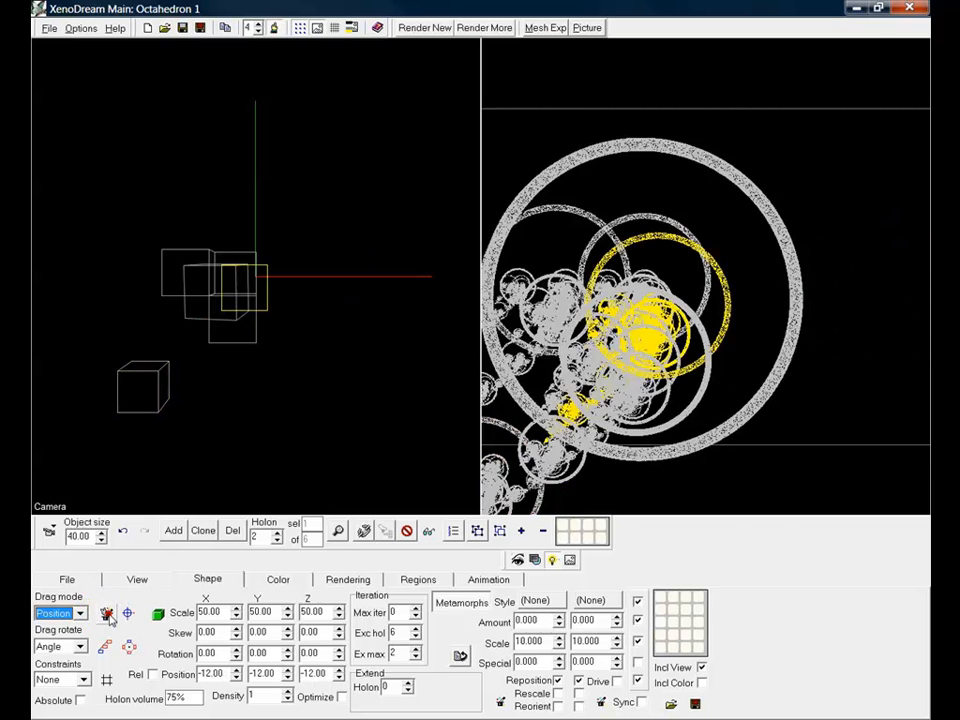
pyautogui.click(107, 613)
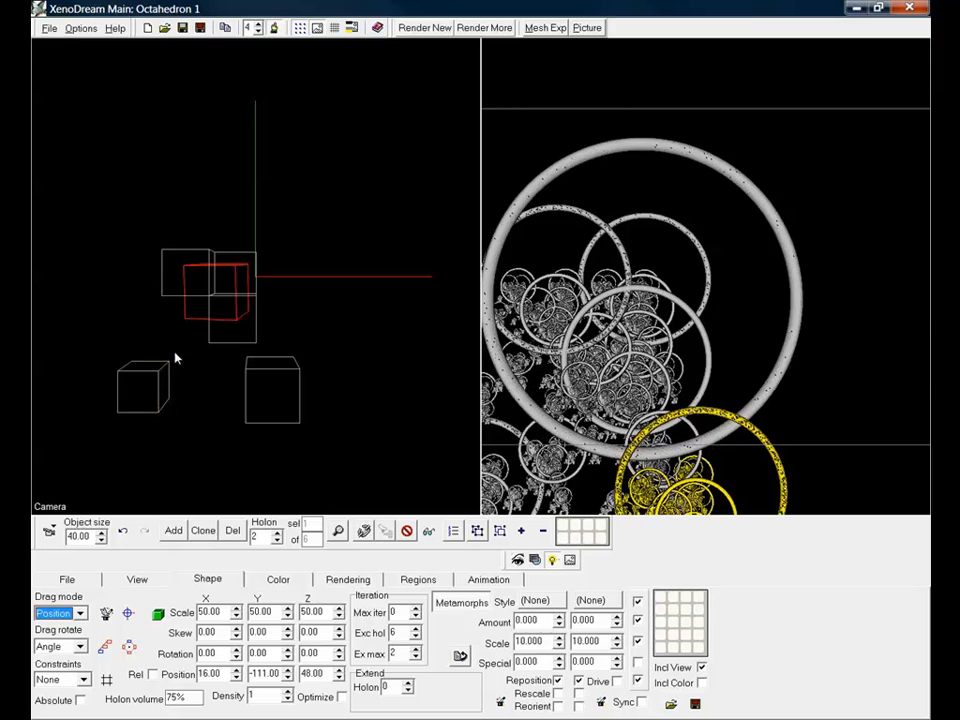
pyautogui.click(128, 615)
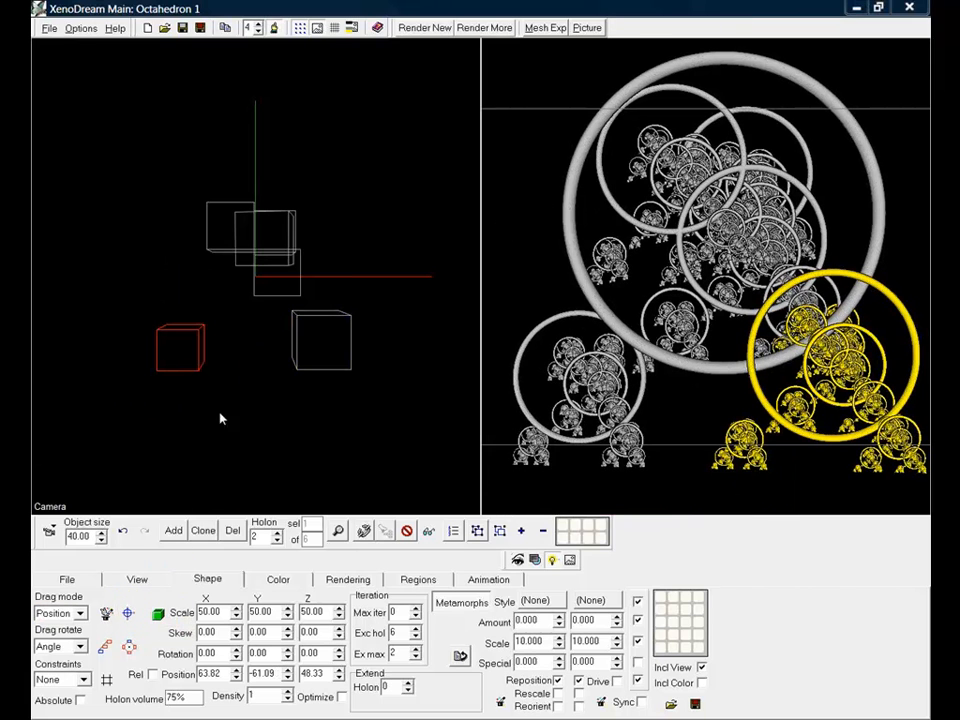
# Examine the cyclic alignment settings for holon positions and close them without applying.
pyautogui.click(130, 648)
pyautogui.moveTo(213, 503); pyautogui.dragTo(398, 437)
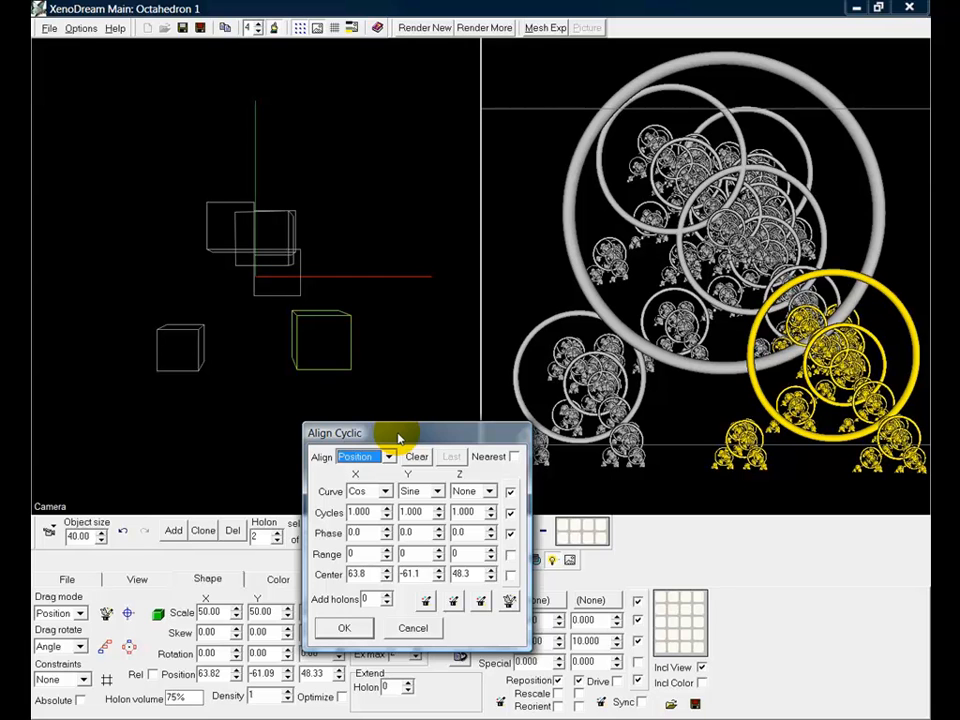
pyautogui.click(403, 628)
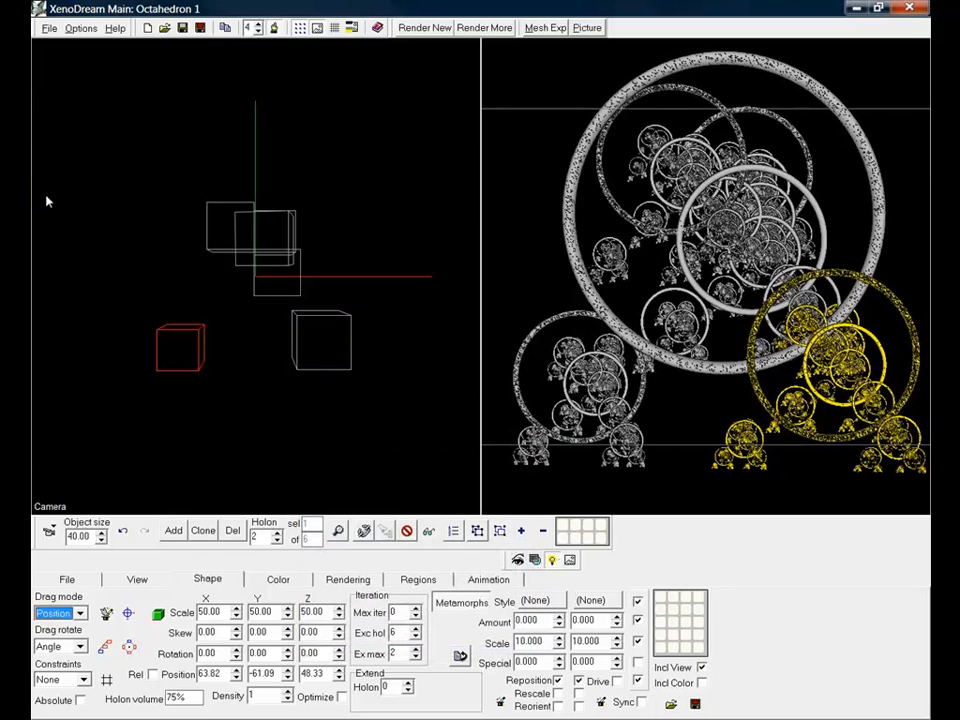
# Start a new scene, discarding the unsaved Octahedron 1 data.
pyautogui.click(49, 28)
pyautogui.click(80, 46)
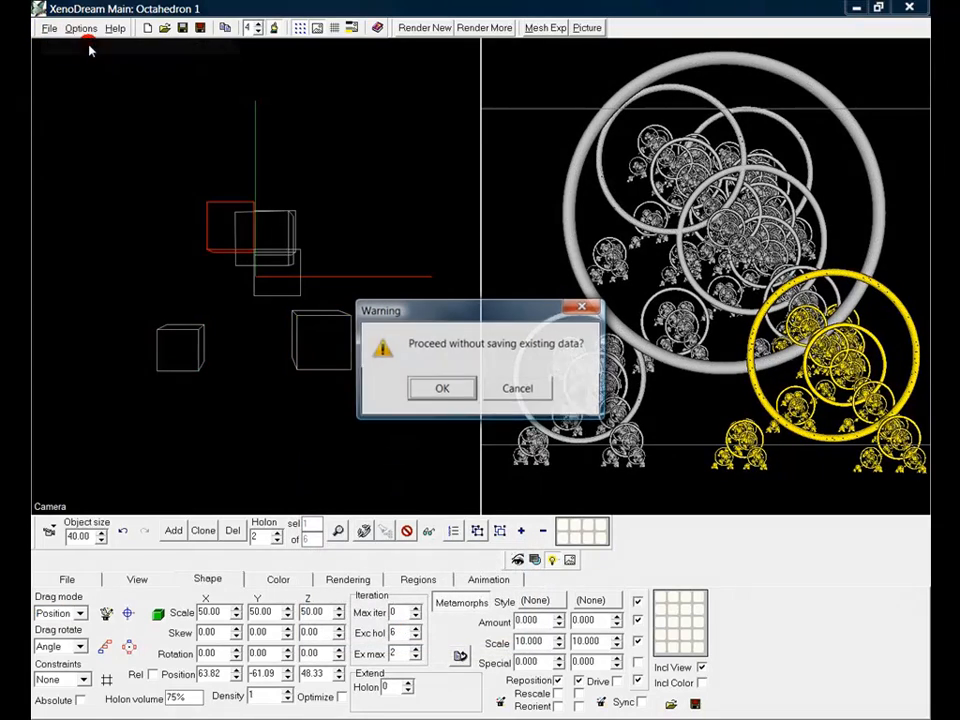
pyautogui.click(441, 387)
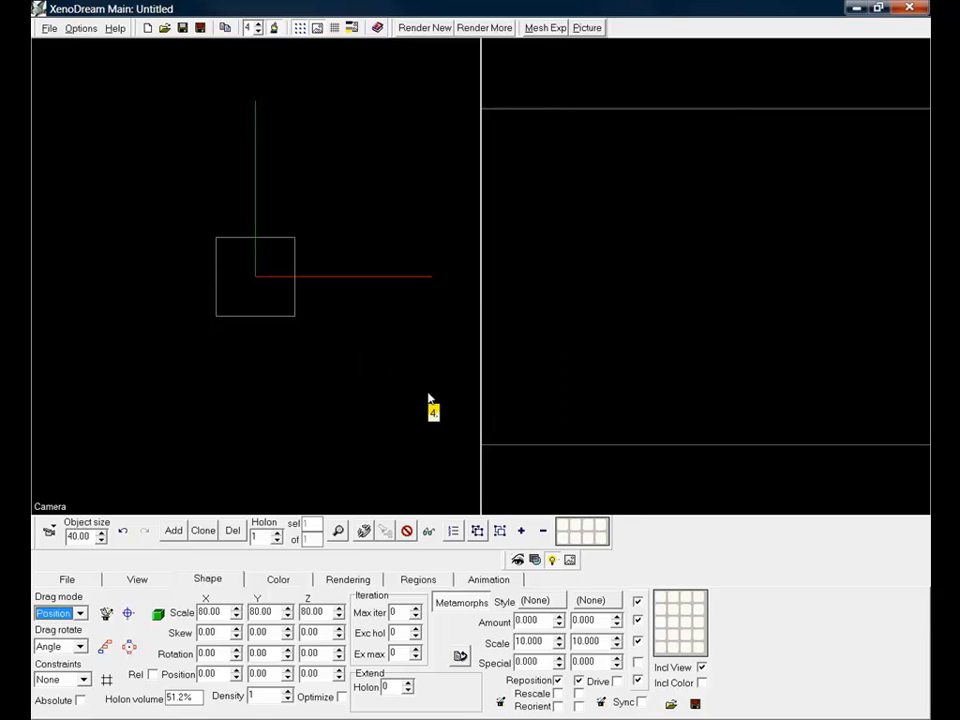
# Set the single holon's scale to 20 uniformly on X, Y and Z.
pyautogui.click(212, 613)
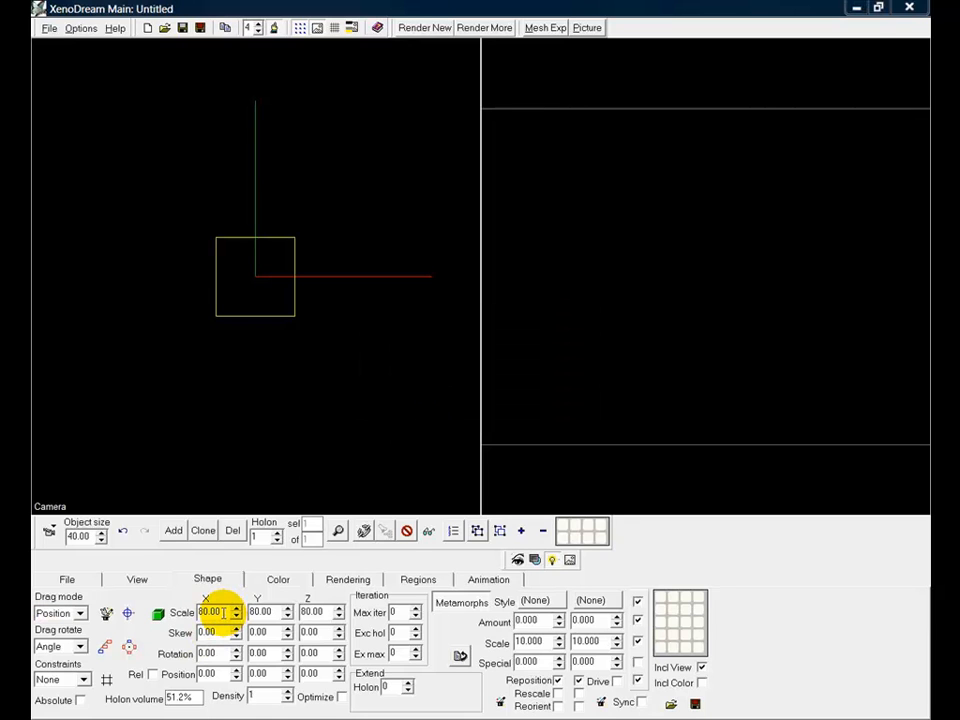
pyautogui.click(224, 613)
pyautogui.press('BackSpace')
pyautogui.write('20')
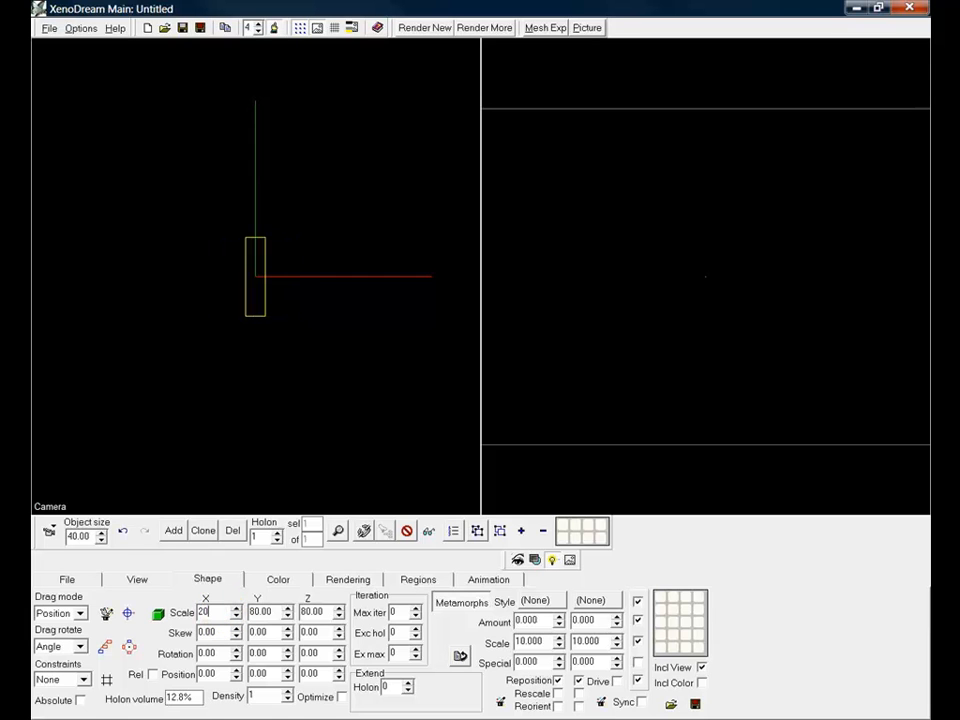
pyautogui.click(157, 615)
pyautogui.click(157, 616)
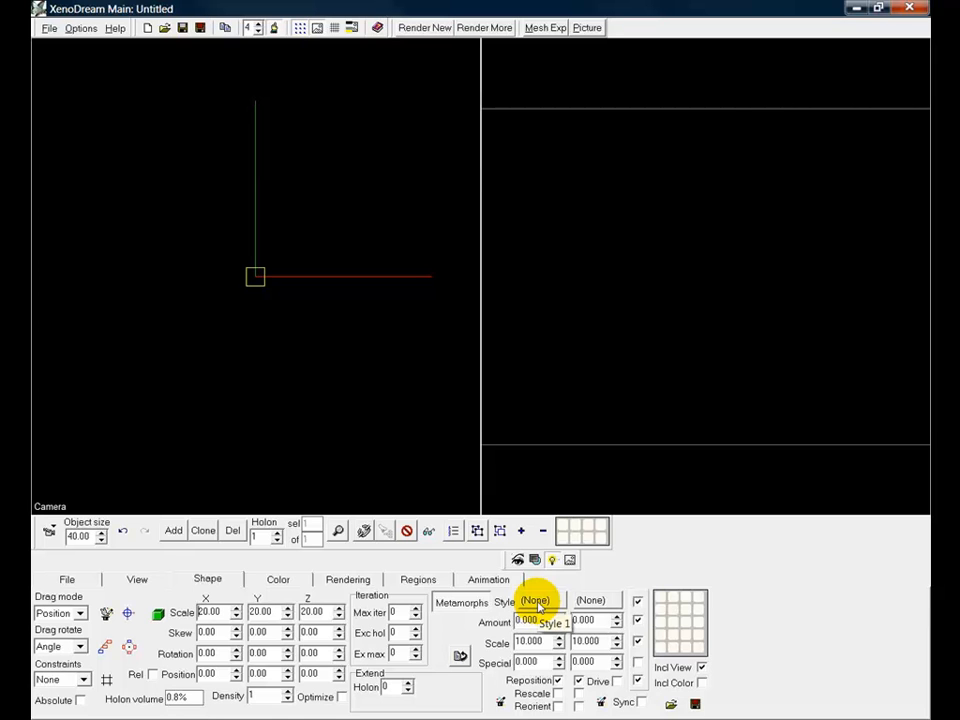
# Apply the Gearwhl constructor as the holon's first metamorph style and close the style list.
pyautogui.click(536, 601)
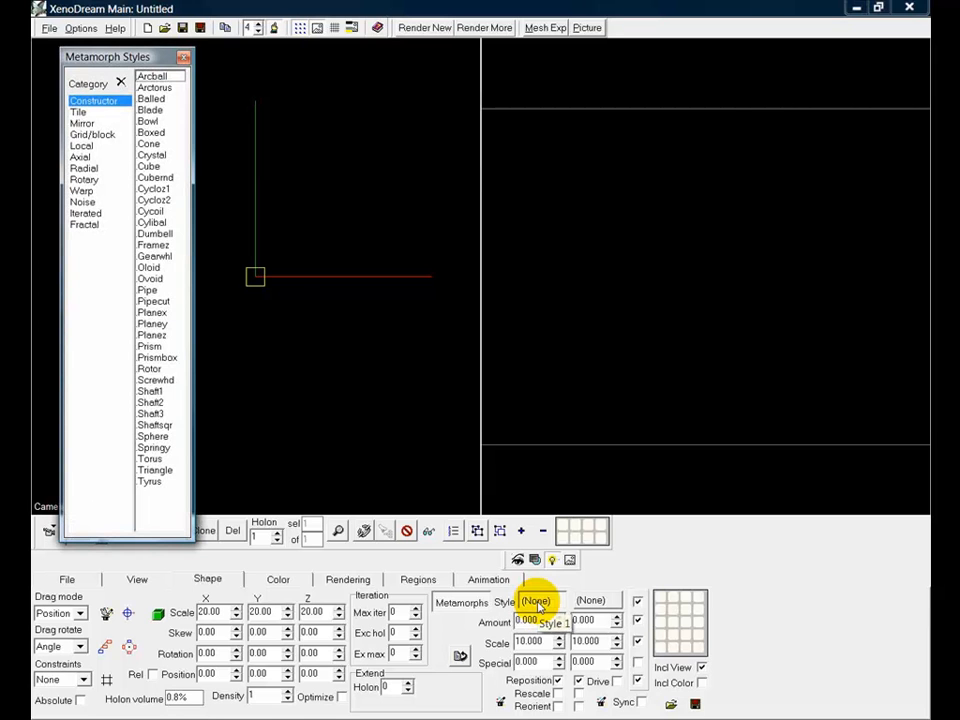
pyautogui.click(152, 257)
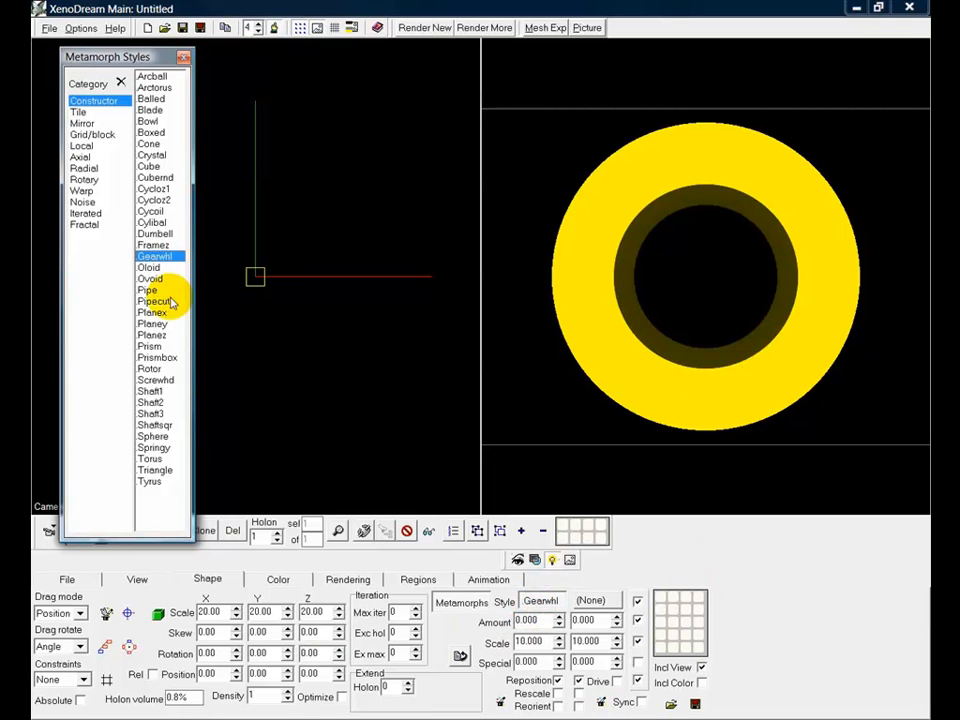
pyautogui.click(183, 57)
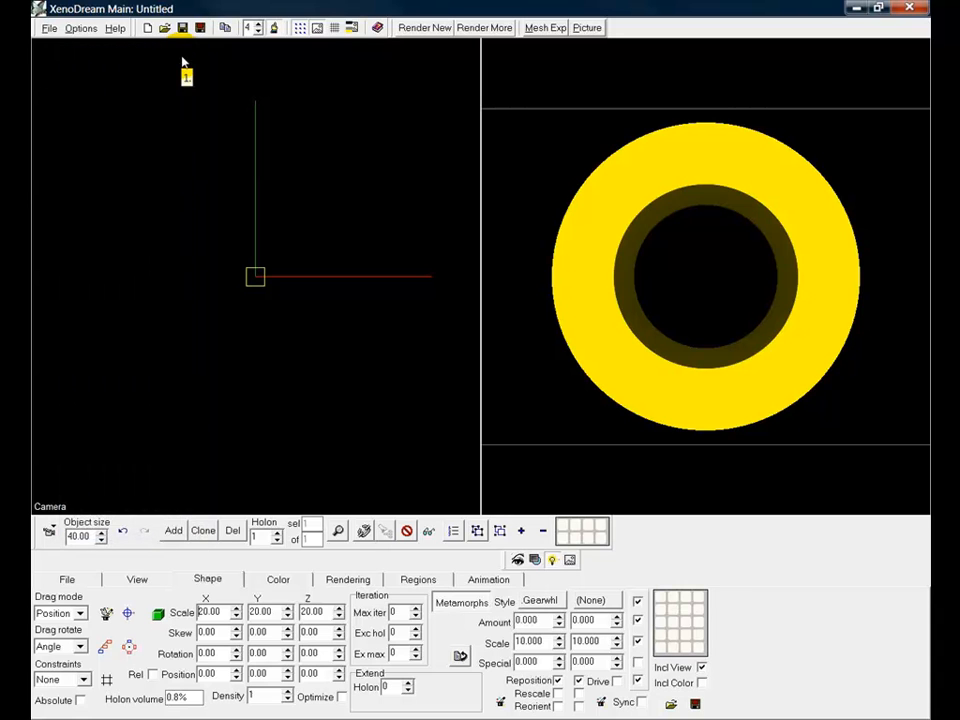
# Set the Gearwhl metamorph's amount to -10, scale to -1 and special to 6, and enable Reorient for it.
pyautogui.click(546, 620)
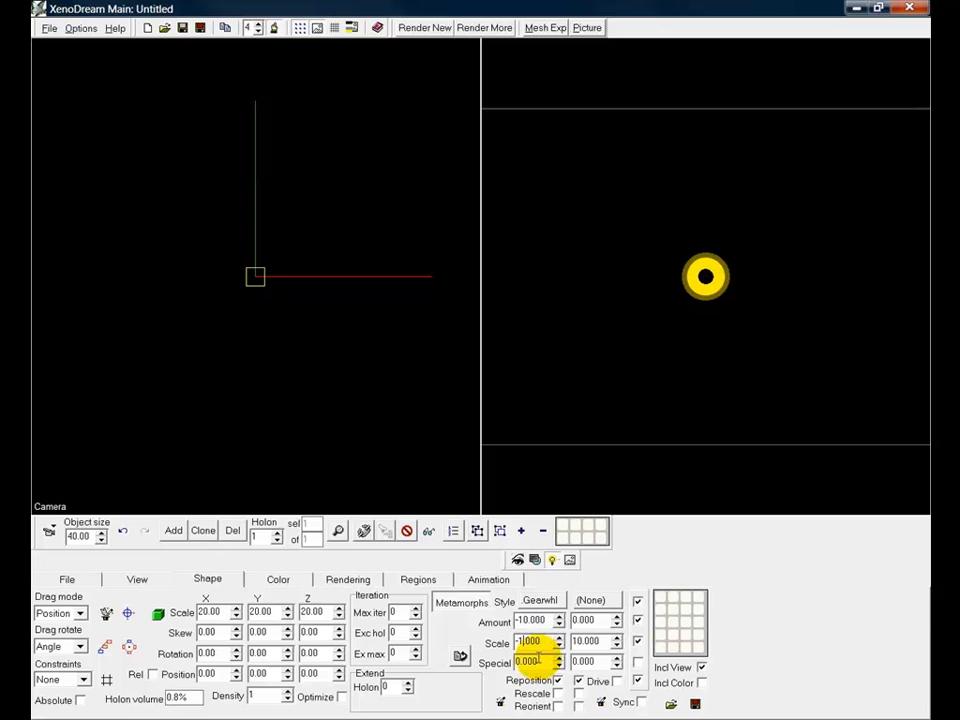
pyautogui.doubleClick(530, 662)
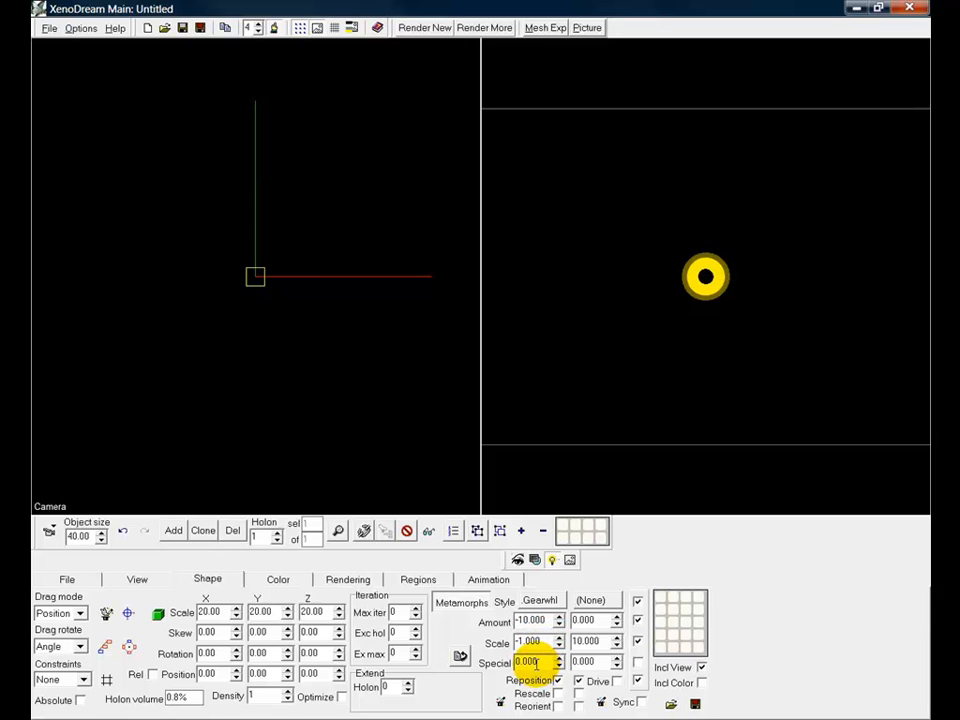
pyautogui.press('Up')
pyautogui.press('Up')
pyautogui.press('Up')
pyautogui.press('Up')
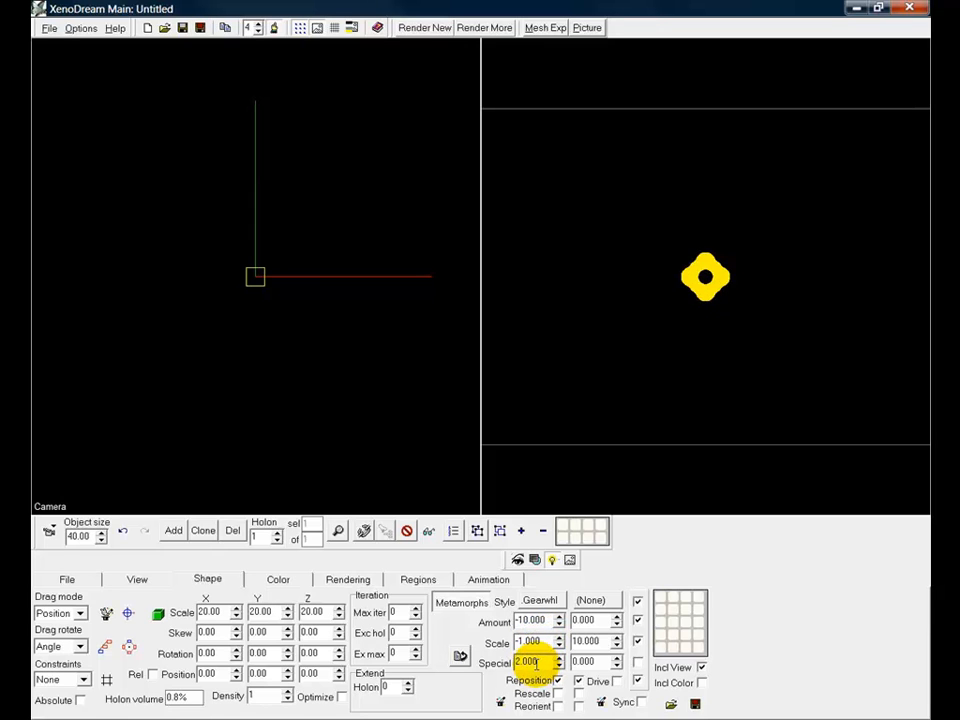
pyautogui.press('Up')
pyautogui.press('Up')
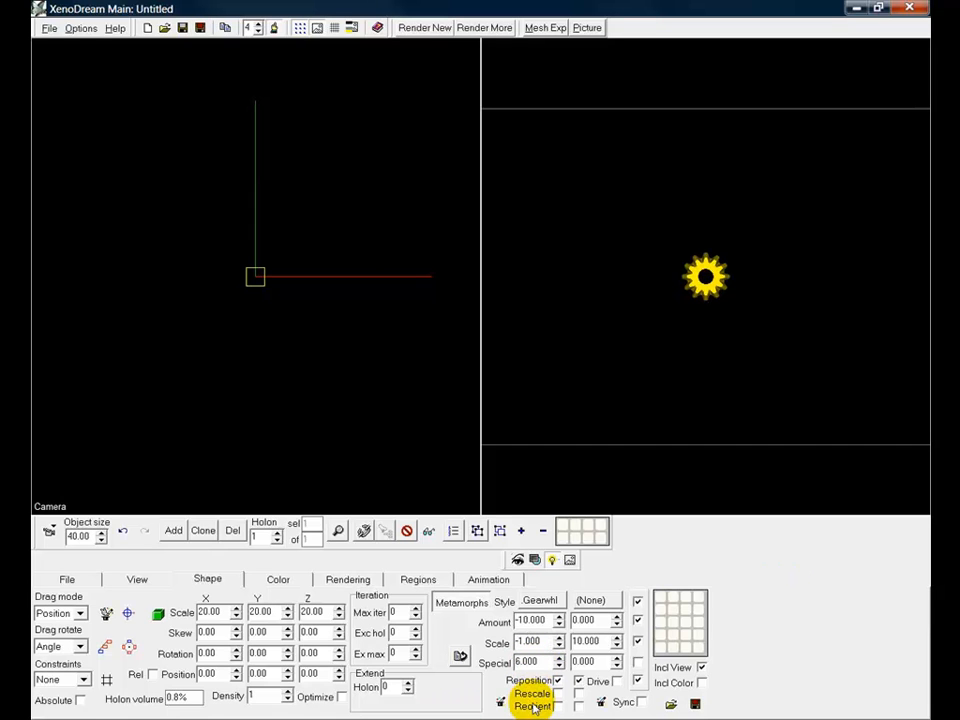
pyautogui.click(559, 706)
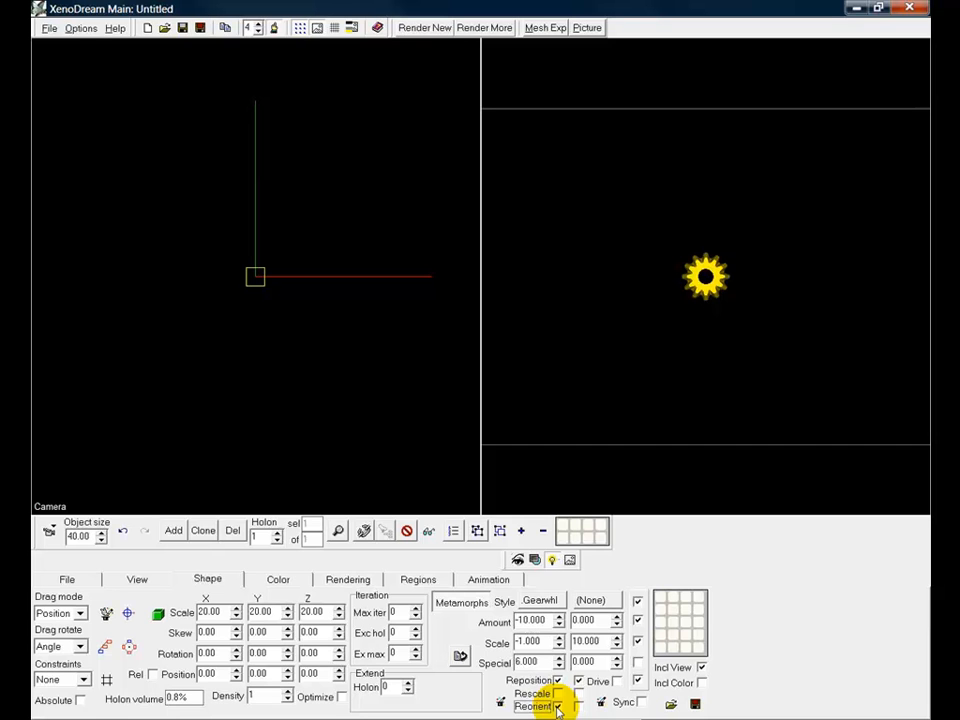
# Open the cyclic alignment settings and examine the alignment types and the X and Y curve options for Position.
pyautogui.click(129, 648)
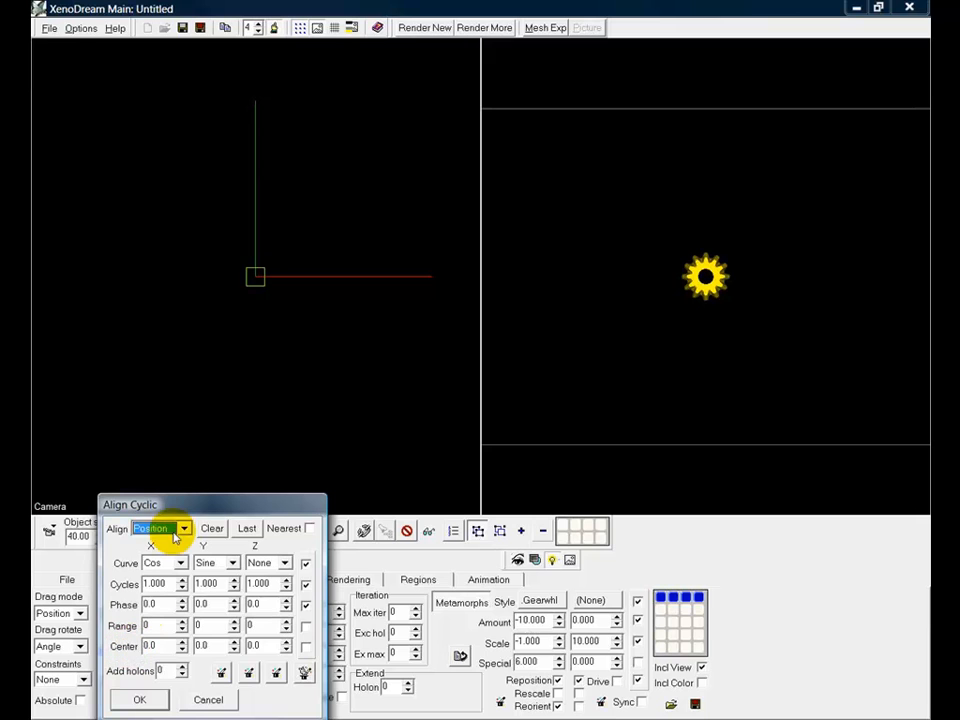
pyautogui.moveTo(183, 512); pyautogui.dragTo(427, 464)
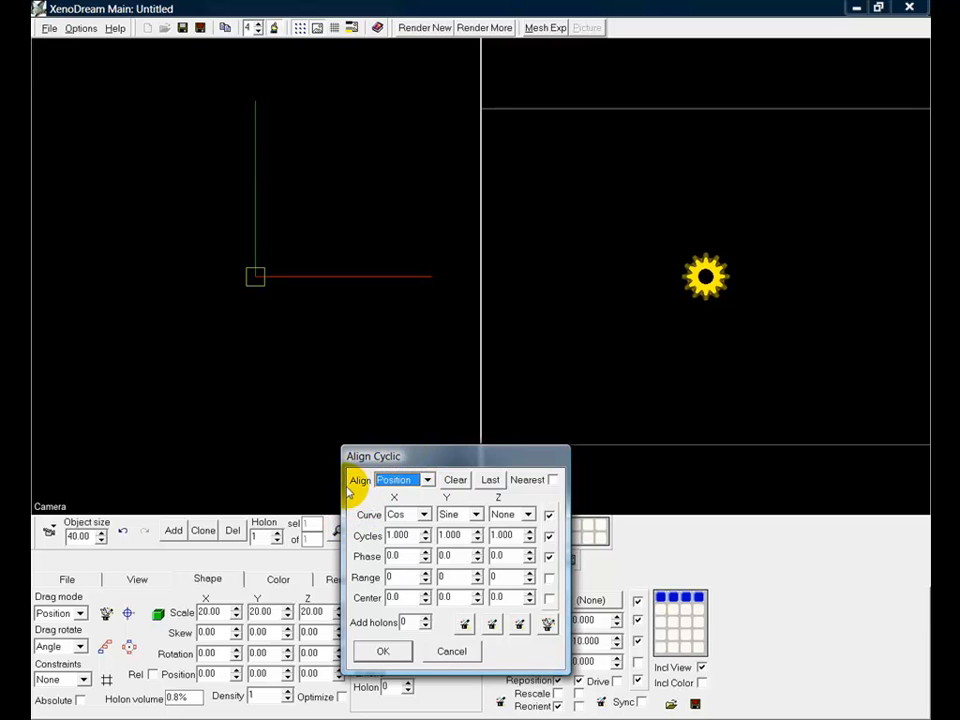
pyautogui.click(426, 481)
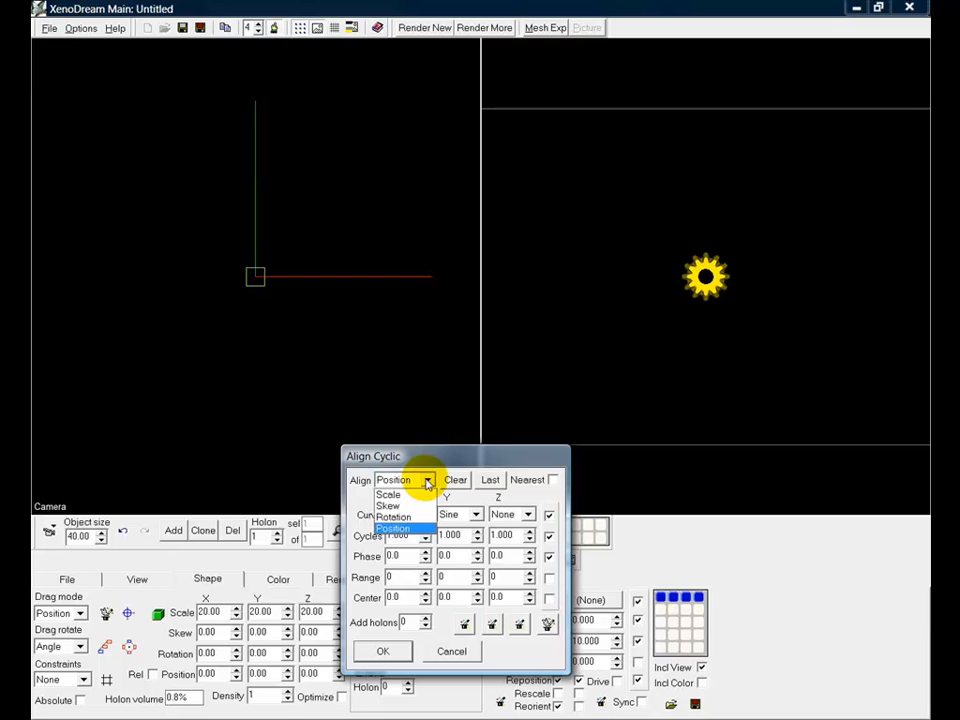
pyautogui.click(427, 482)
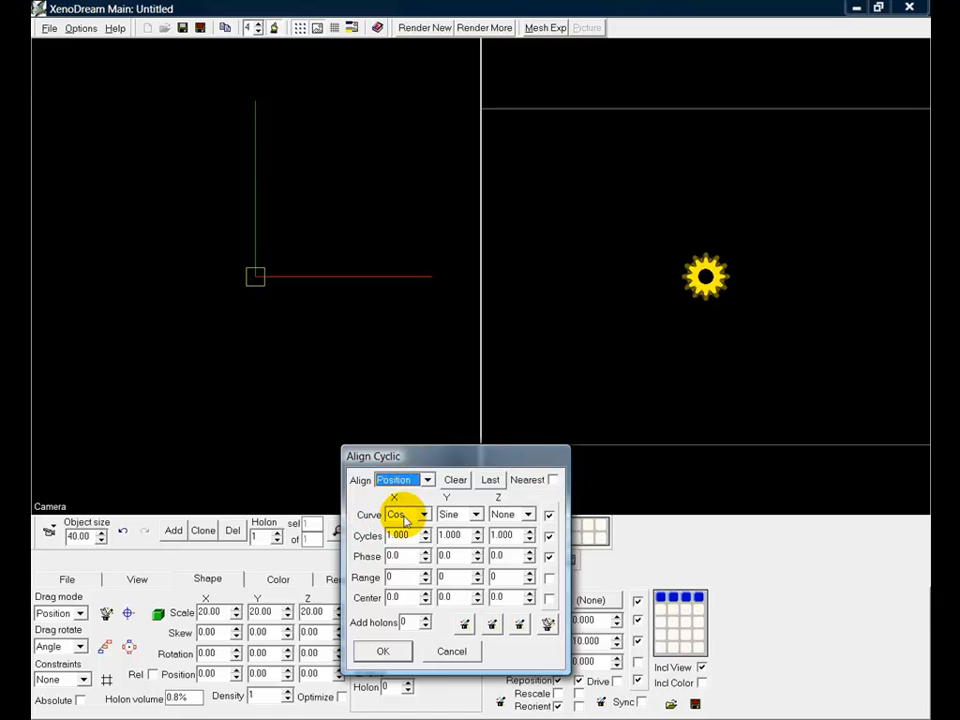
pyautogui.click(425, 514)
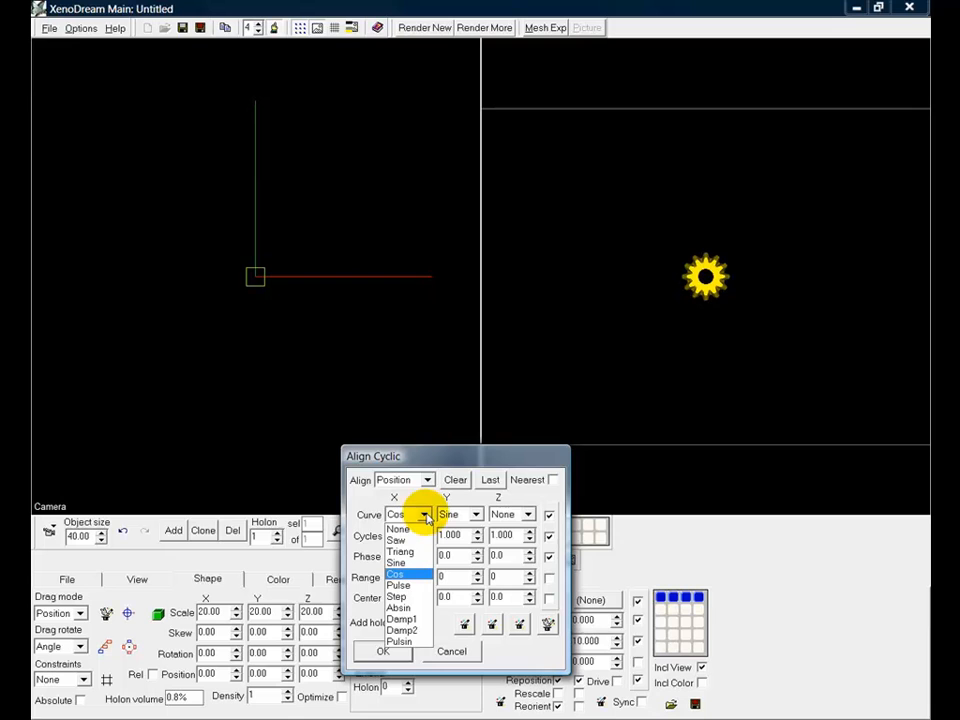
pyautogui.click(425, 514)
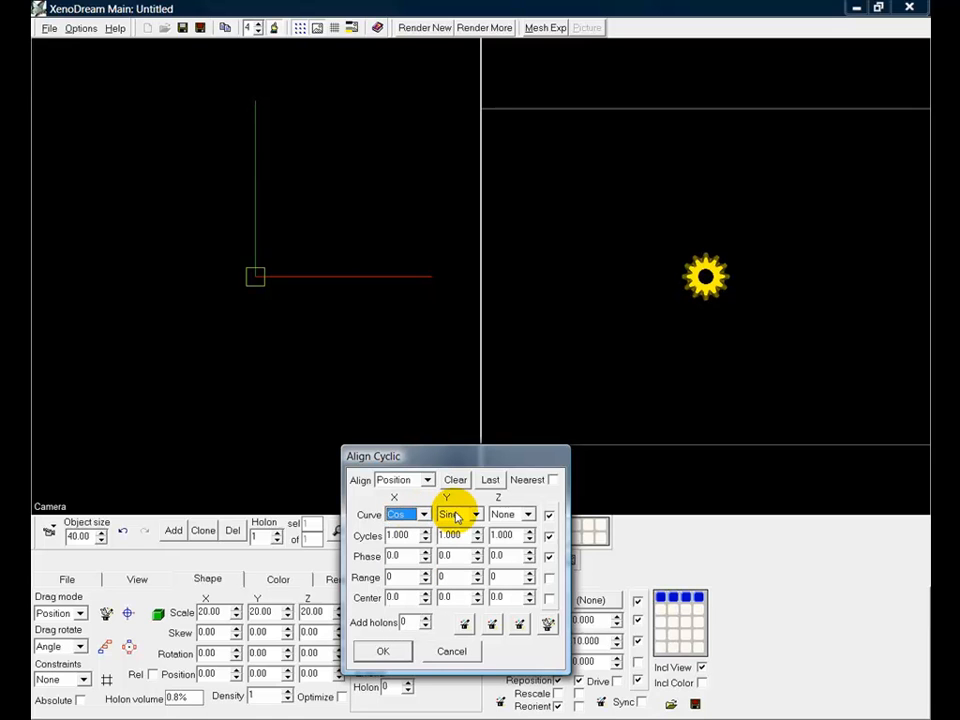
pyautogui.click(476, 515)
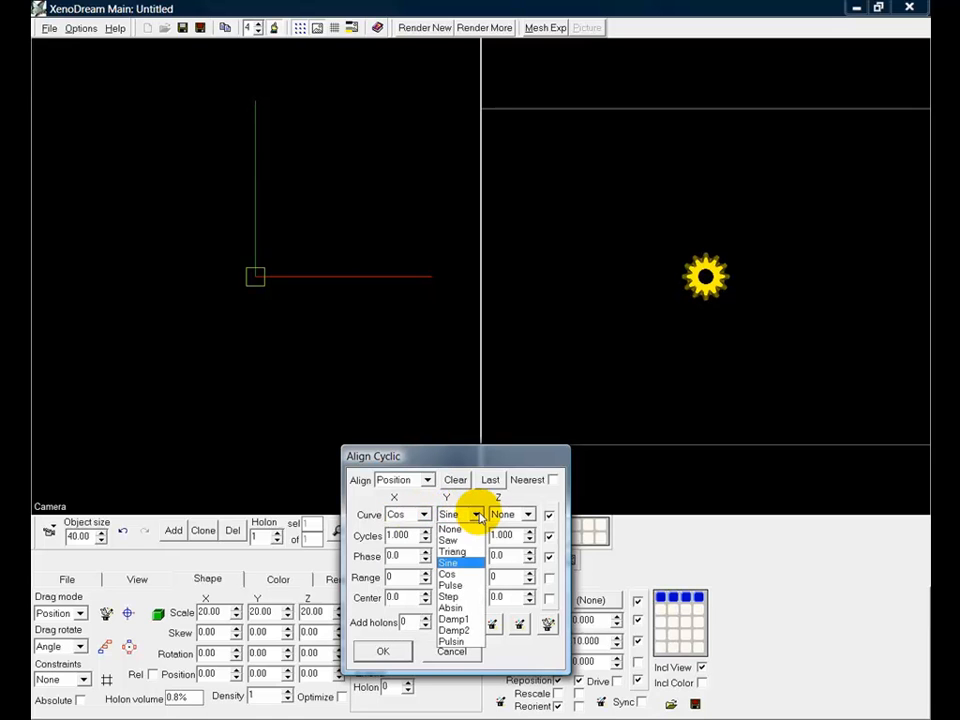
pyautogui.click(478, 516)
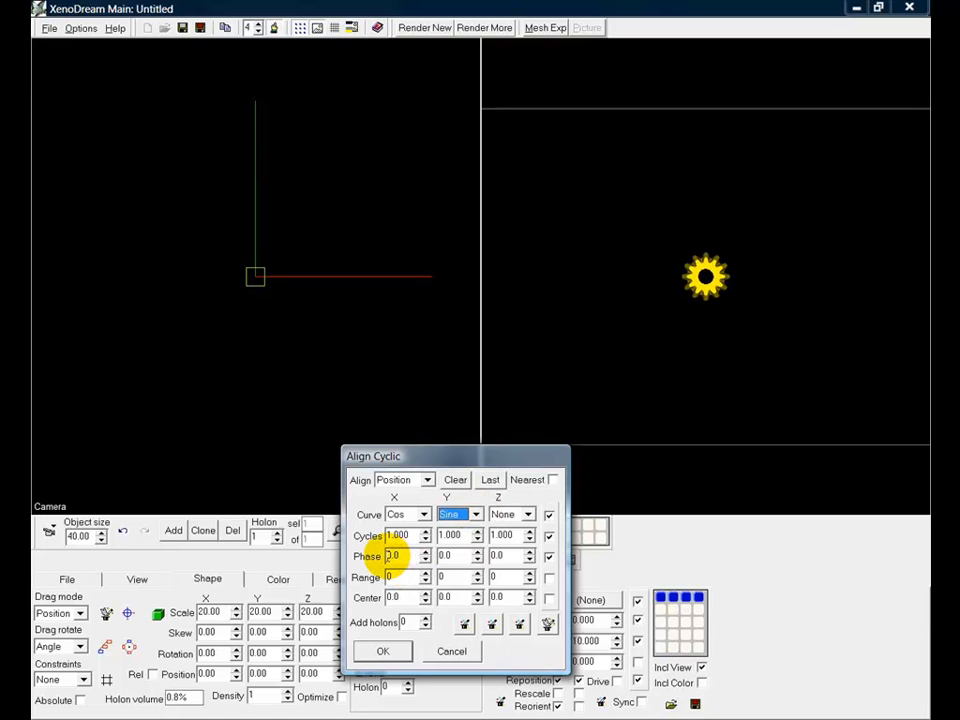
# Set the cyclic position alignment's phase to 90 for both X and Y.
pyautogui.click(392, 556)
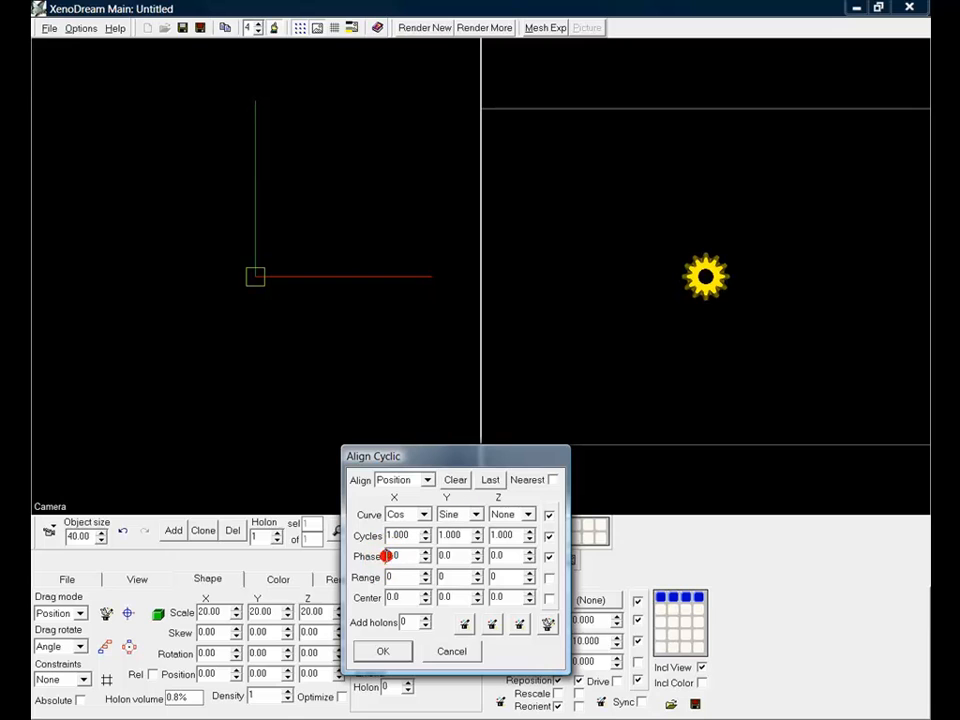
pyautogui.write('9')
pyautogui.click(440, 556)
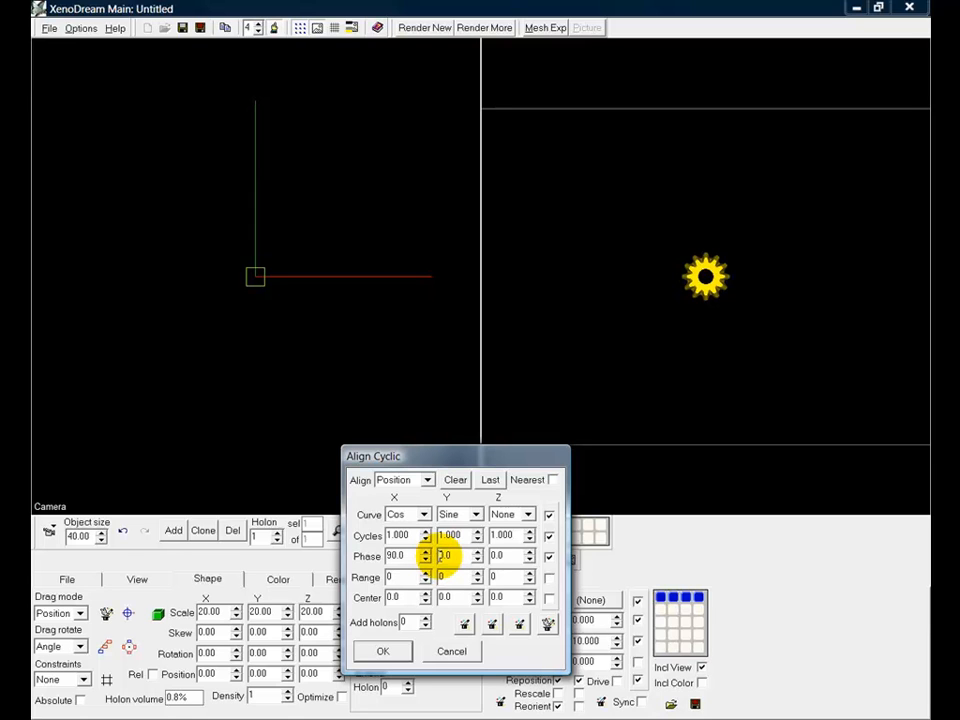
pyautogui.write('9')
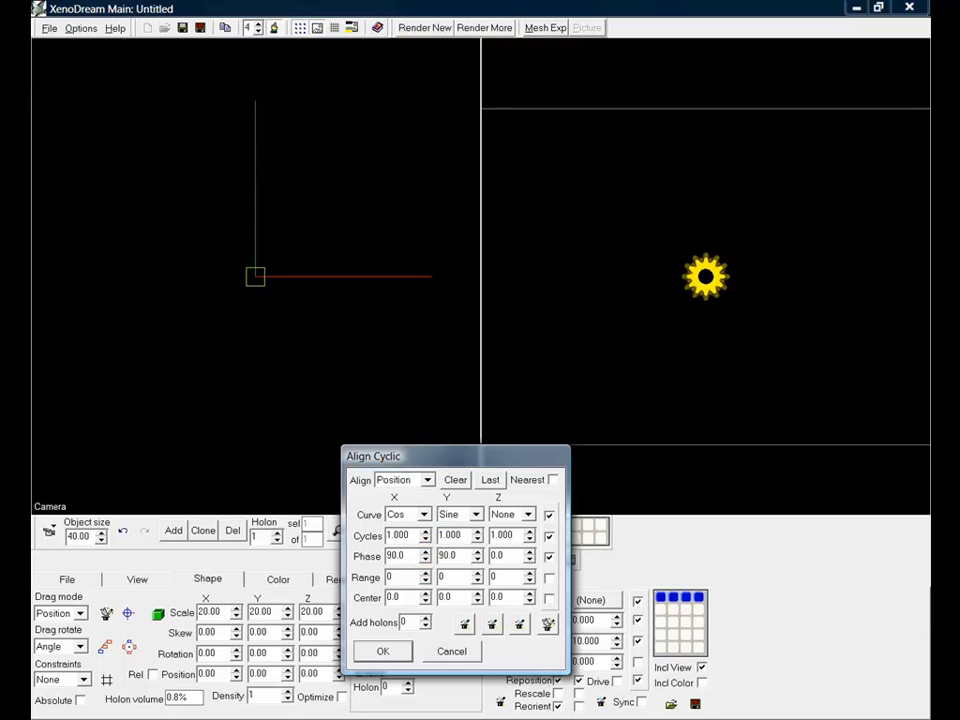
# Add 15 holons through the cyclic alignment settings.
pyautogui.click(412, 577)
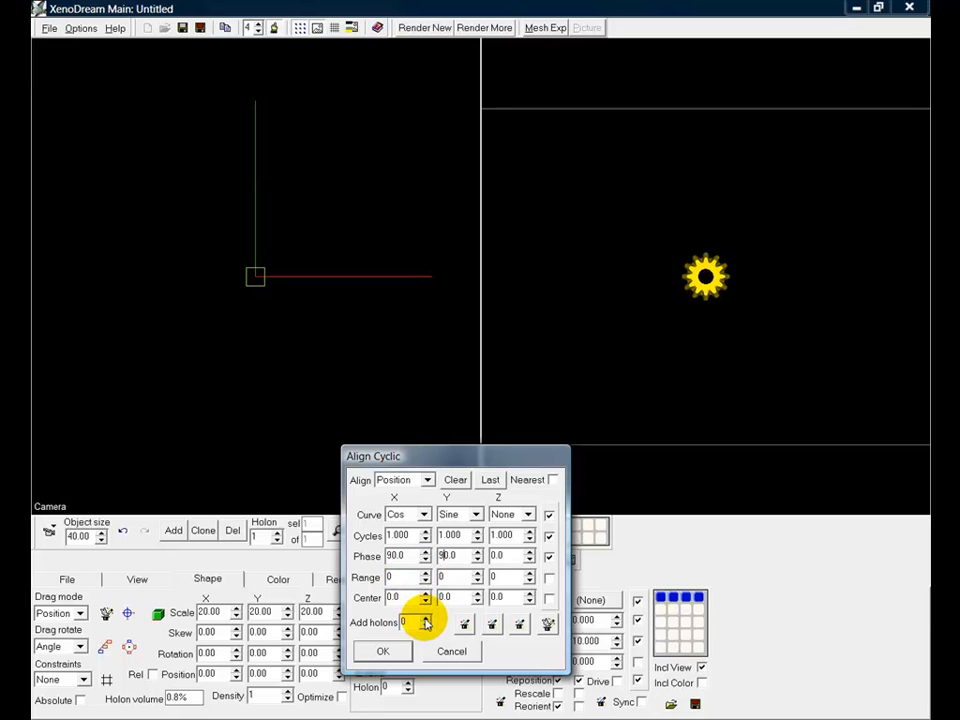
pyautogui.click(426, 619)
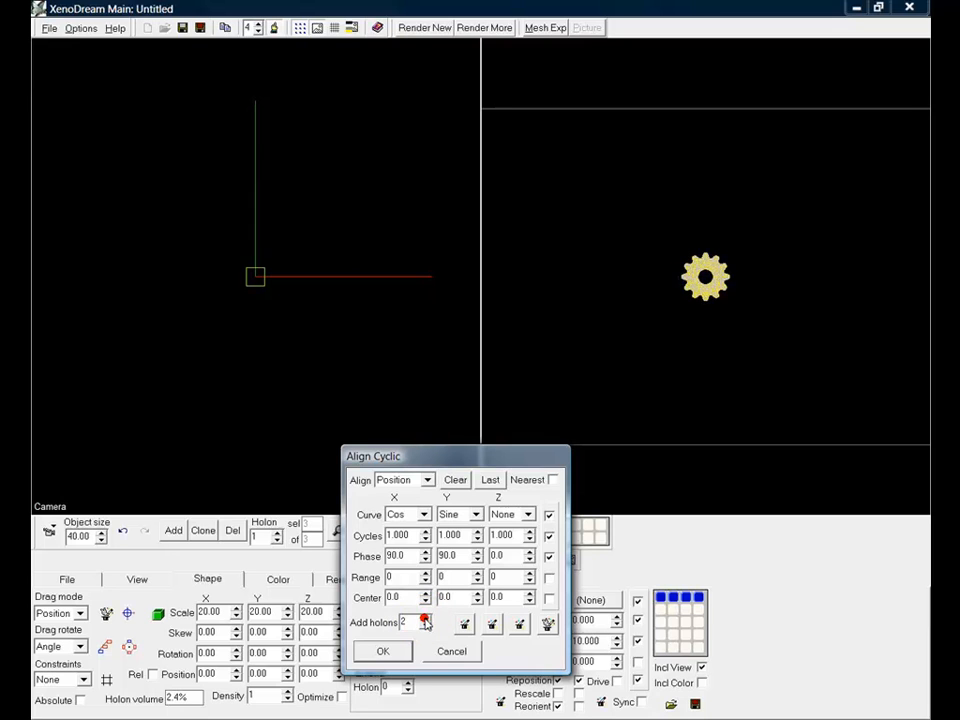
pyautogui.click(426, 619)
pyautogui.click(426, 619)
pyautogui.click(426, 619)
pyautogui.click(426, 619)
pyautogui.click(426, 619)
pyautogui.click(426, 619)
pyautogui.click(426, 619)
pyautogui.click(426, 619)
pyautogui.click(426, 619)
pyautogui.click(426, 619)
pyautogui.click(426, 619)
pyautogui.click(426, 619)
pyautogui.click(426, 619)
pyautogui.click(426, 619)
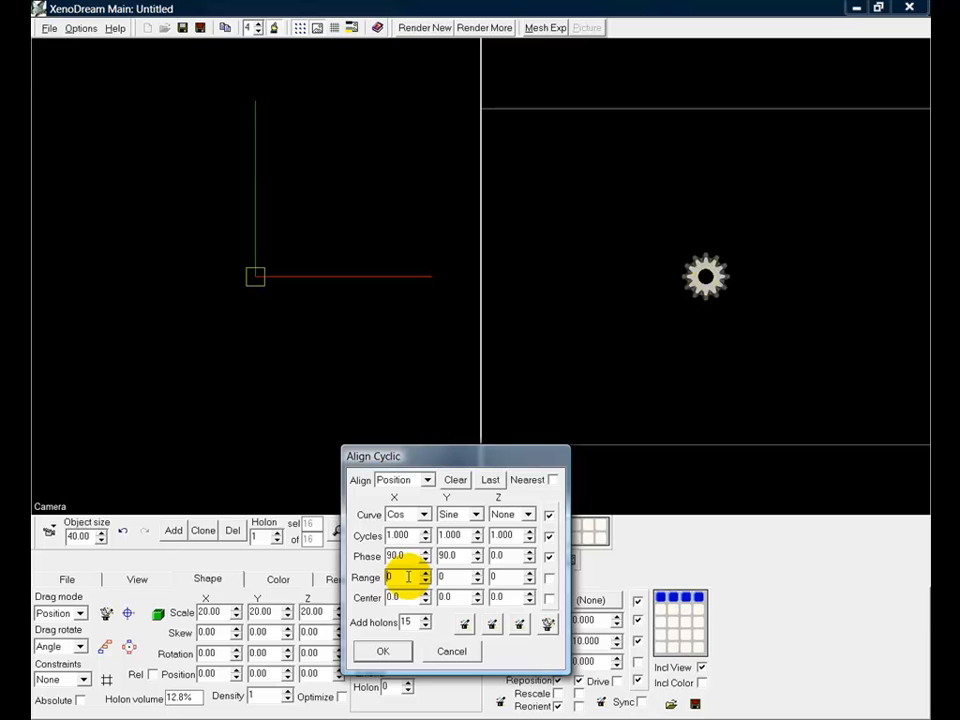
# Set the position alignment's range to 180 in X and Y to spread the gears around a circle.
pyautogui.write('180')
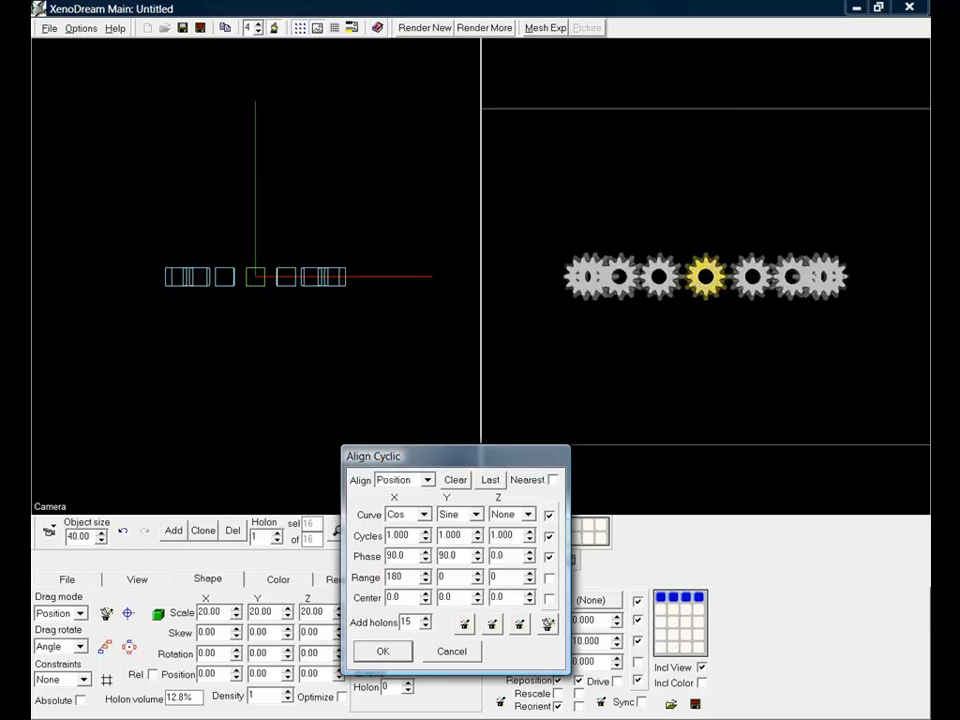
pyautogui.click(446, 578)
pyautogui.doubleClick(446, 578)
pyautogui.write('180')
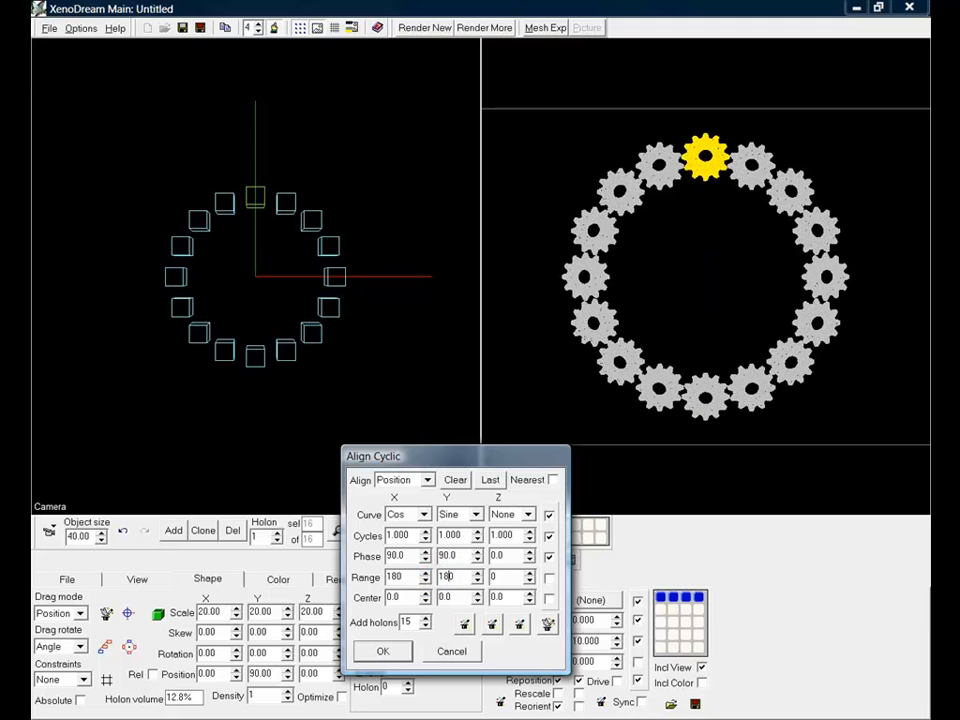
pyautogui.click(456, 578)
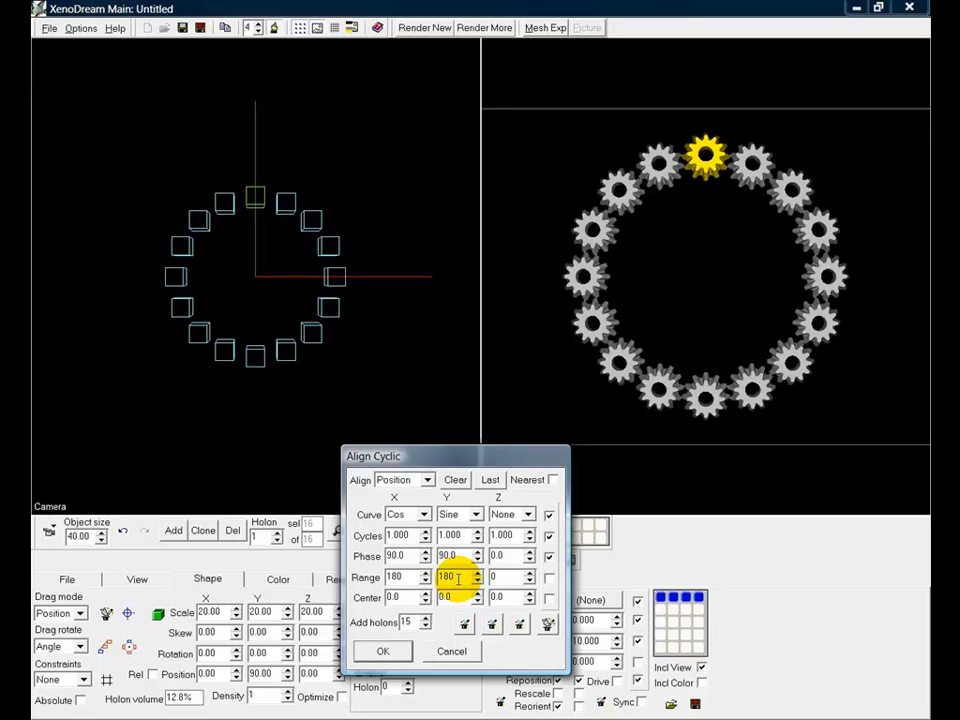
# Switch the cyclic alignment to Rotation and set its X and Z curves to Saw.
pyautogui.click(425, 481)
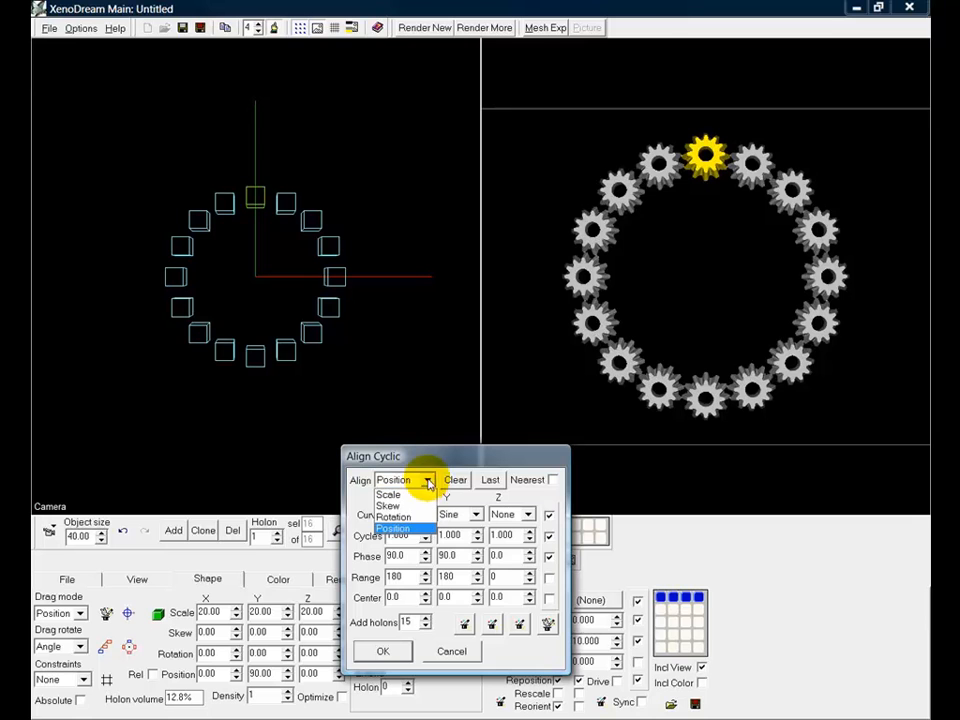
pyautogui.click(406, 518)
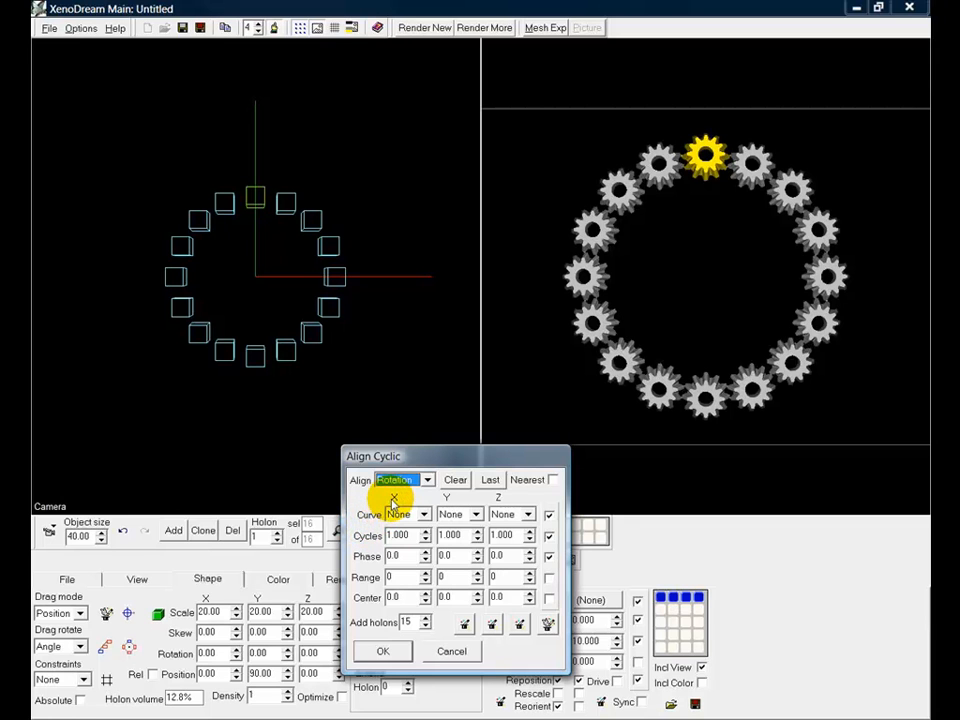
pyautogui.click(424, 514)
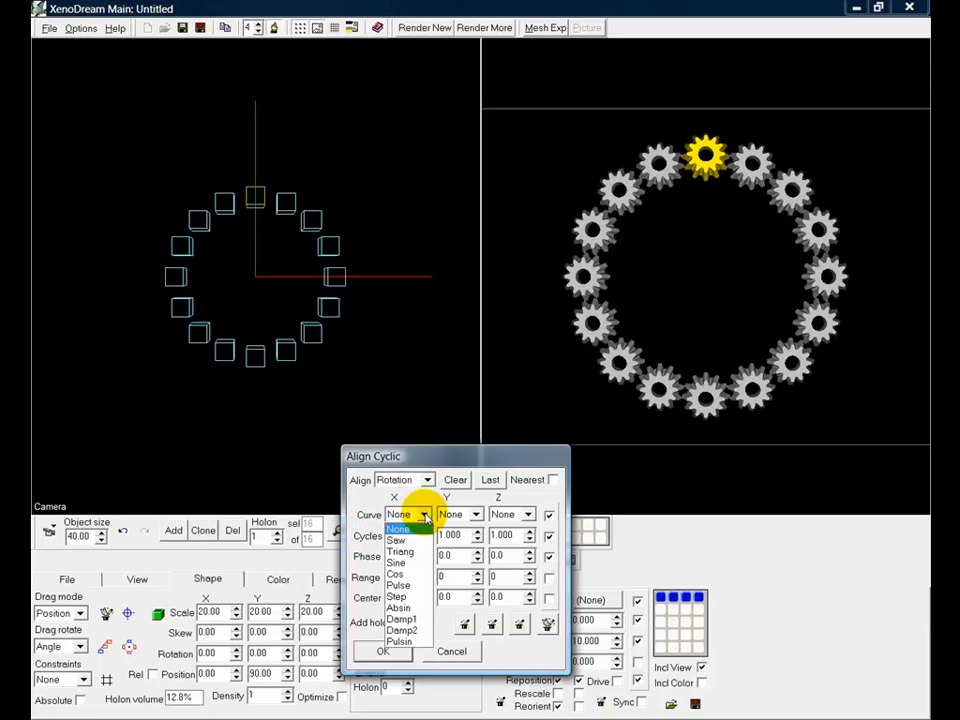
pyautogui.click(397, 540)
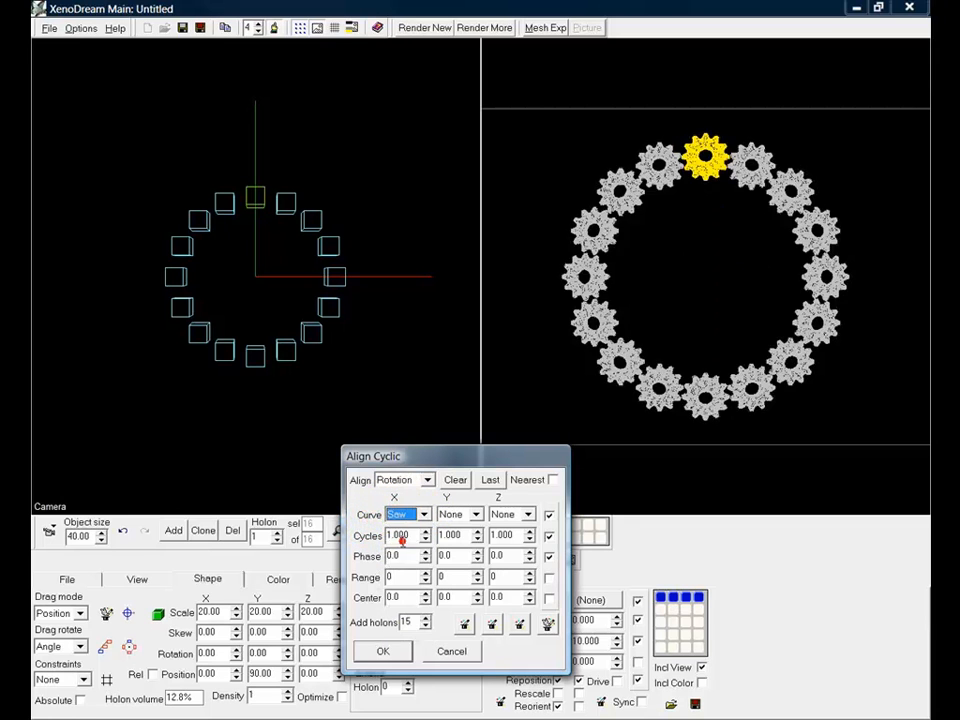
pyautogui.click(525, 515)
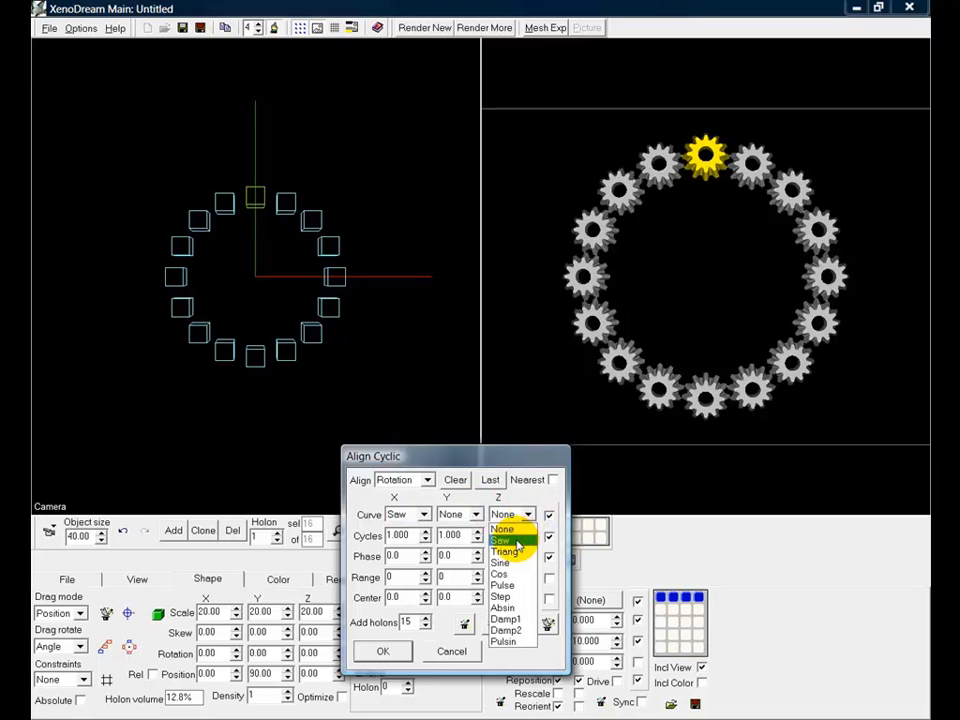
pyautogui.click(508, 541)
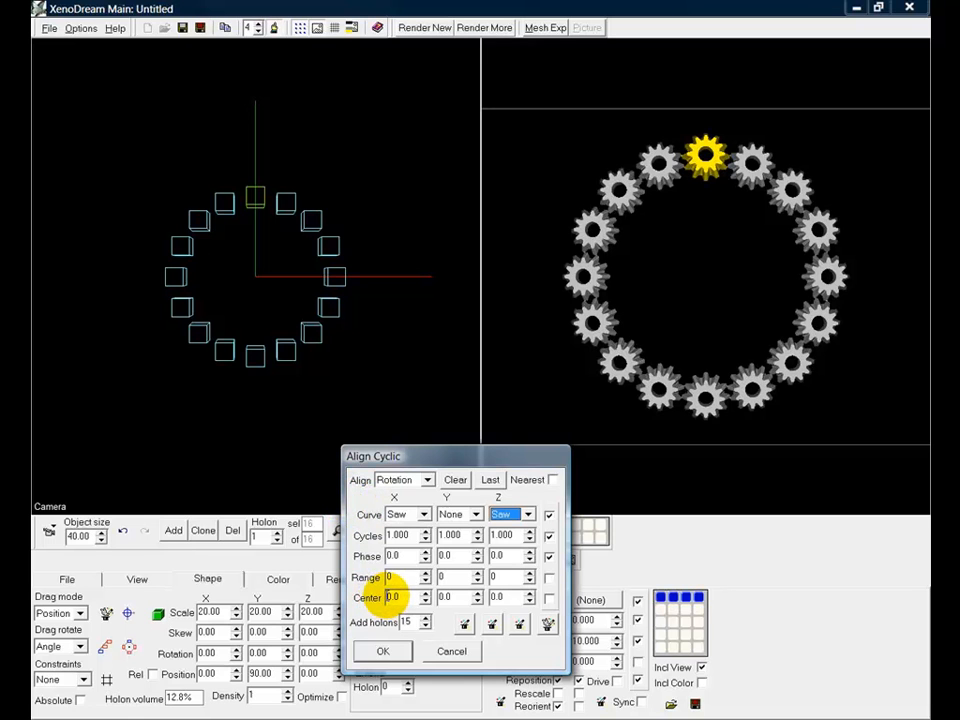
# Set the rotation alignment's center to 90 in both X and Z.
pyautogui.click(391, 596)
pyautogui.write('90')
pyautogui.click(446, 597)
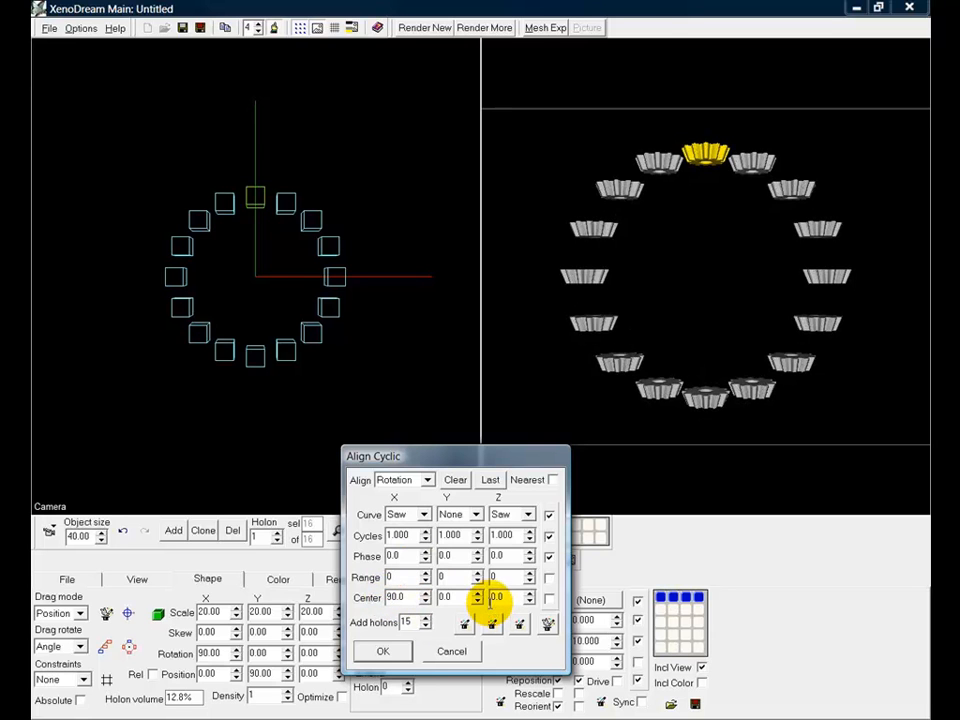
pyautogui.click(490, 597)
pyautogui.write('90')
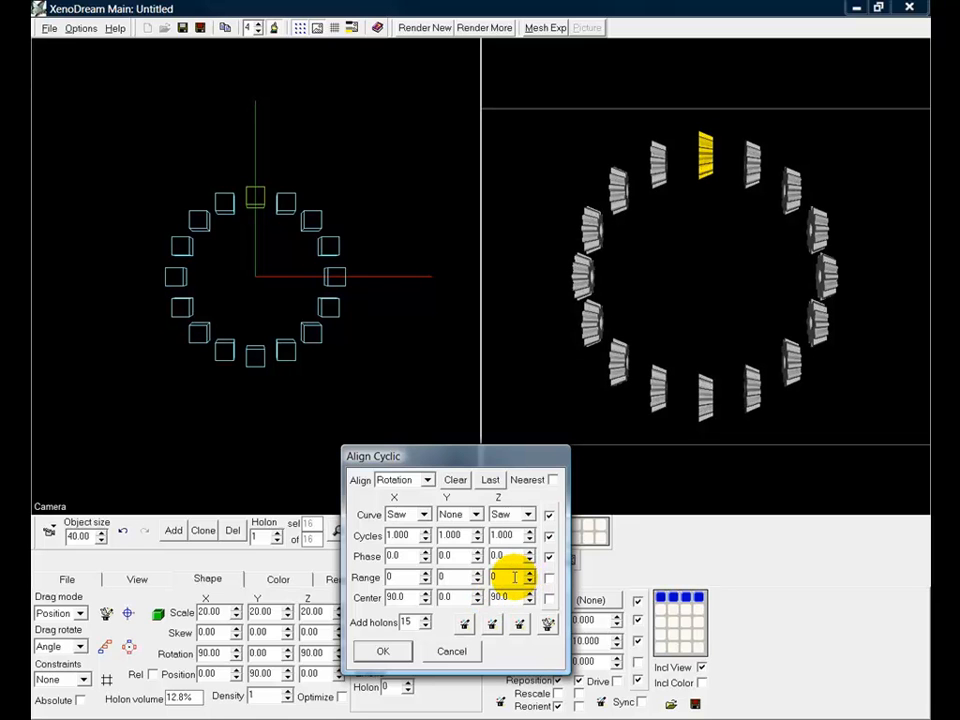
# Set the rotation alignment's Z range to 360 and its Z center to 0 so the gears follow the ring.
pyautogui.doubleClick(495, 578)
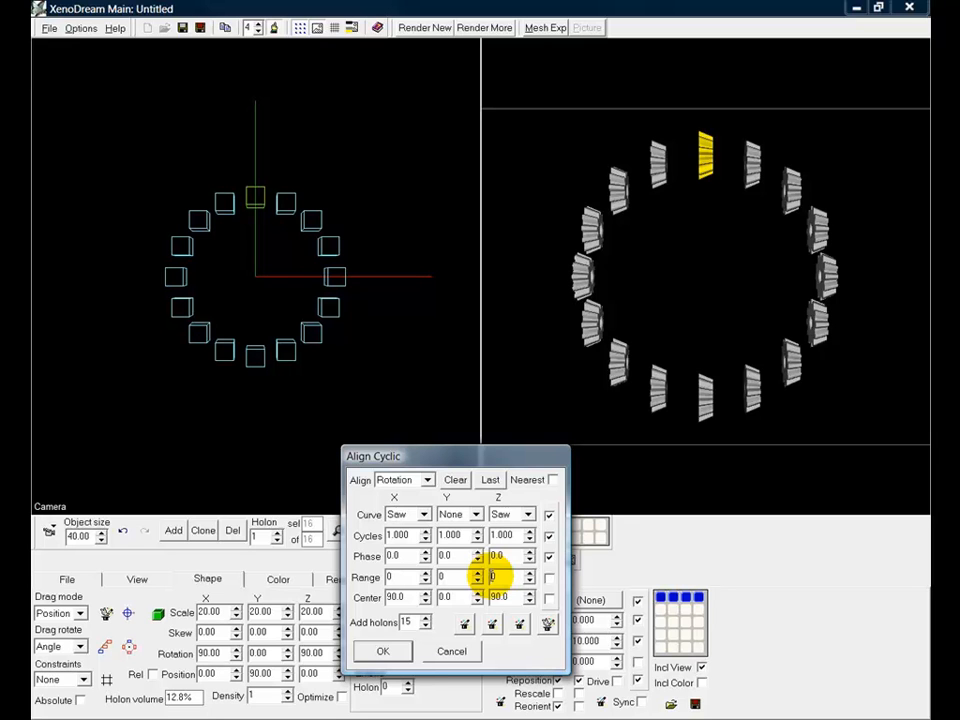
pyautogui.write('360')
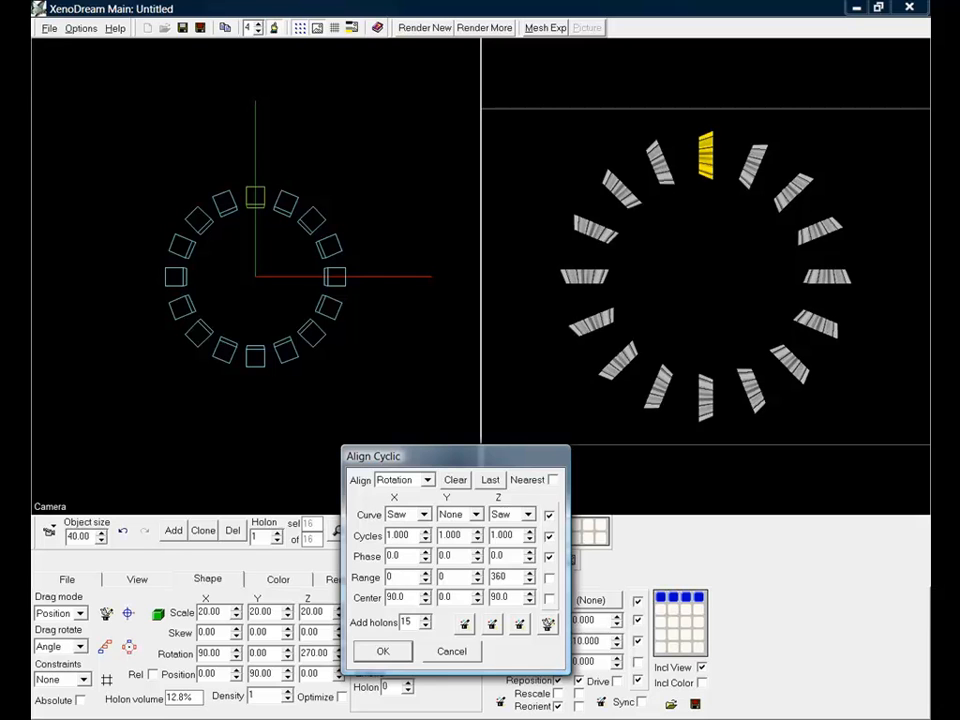
pyautogui.click(493, 576)
pyautogui.click(508, 597)
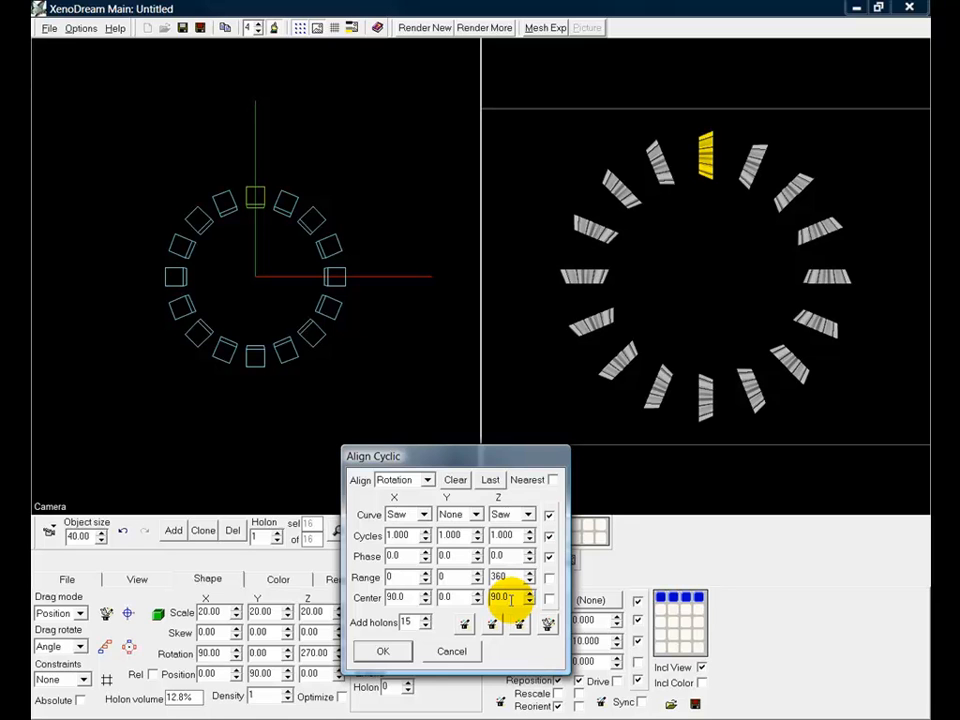
pyautogui.write('0.0')
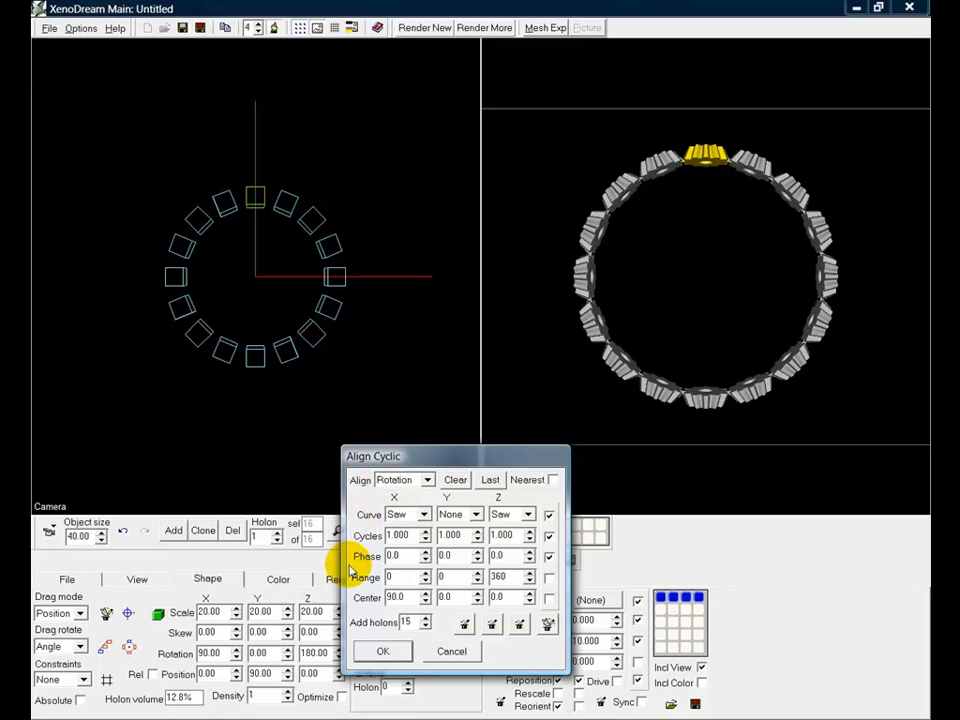
pyautogui.doubleClick(406, 597)
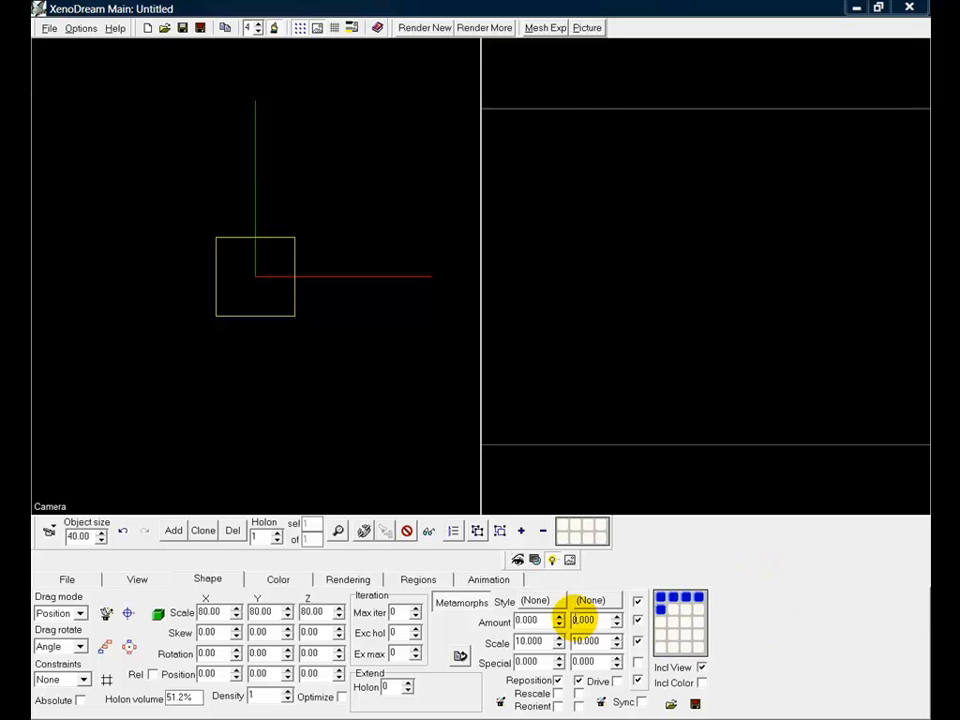
# Give the single holon the Constructor metamorph style Sphere with an amount of 100.
pyautogui.click(544, 602)
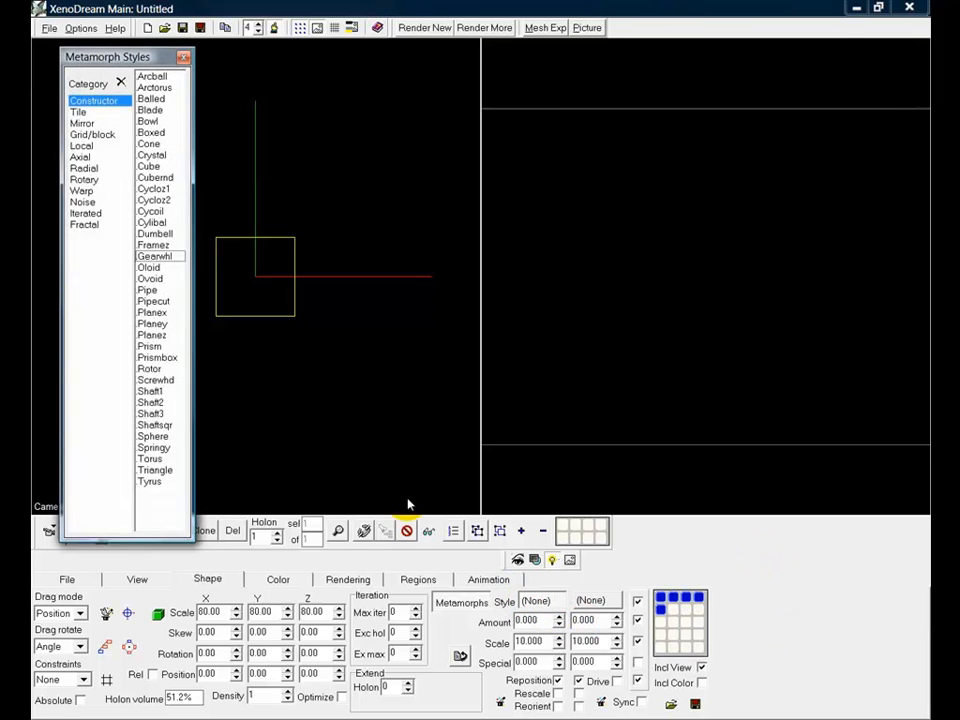
pyautogui.click(97, 101)
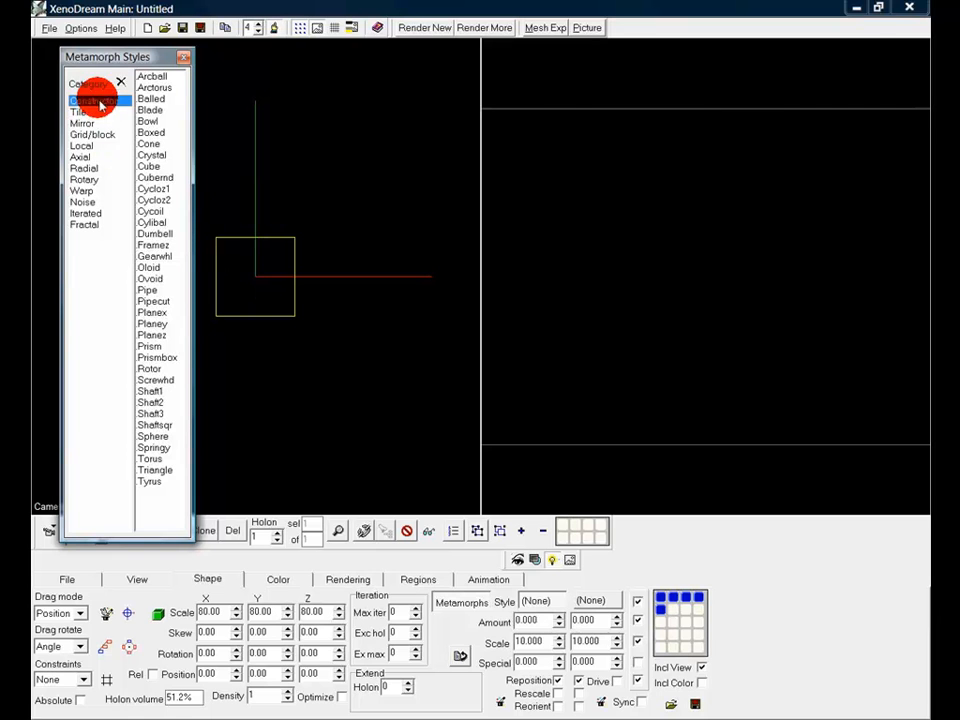
pyautogui.click(152, 436)
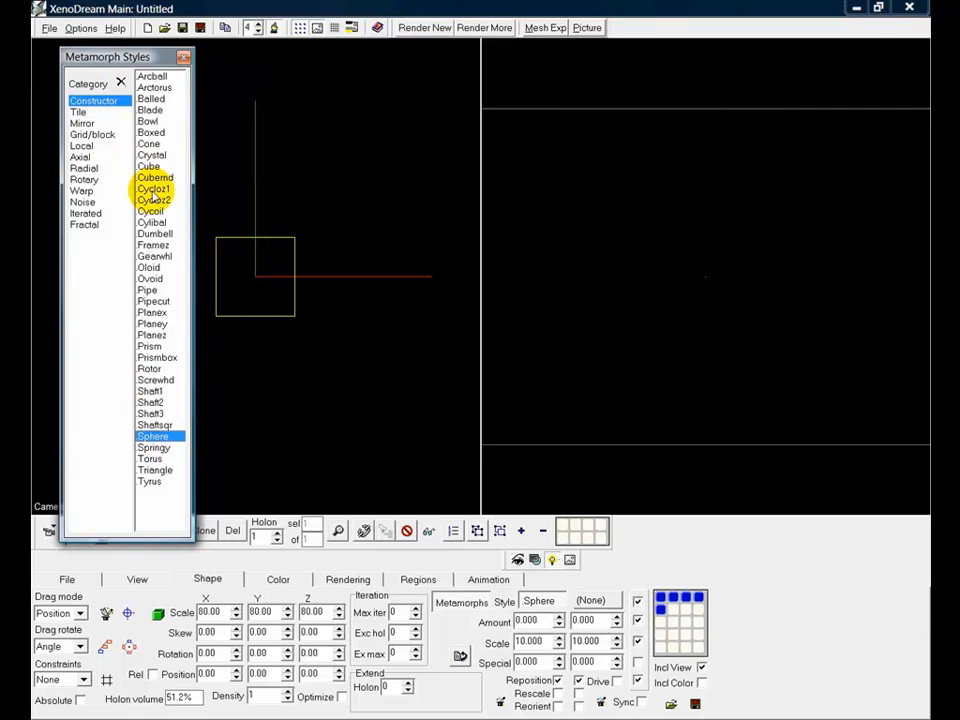
pyautogui.click(182, 58)
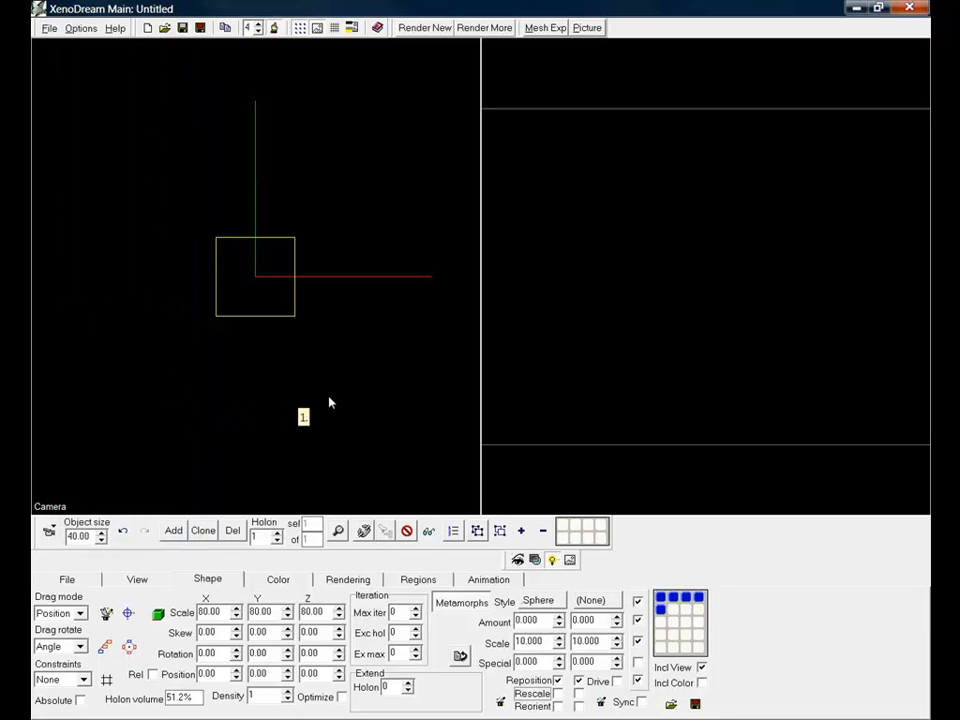
pyautogui.click(535, 620)
pyautogui.write('100')
pyautogui.press('Return')
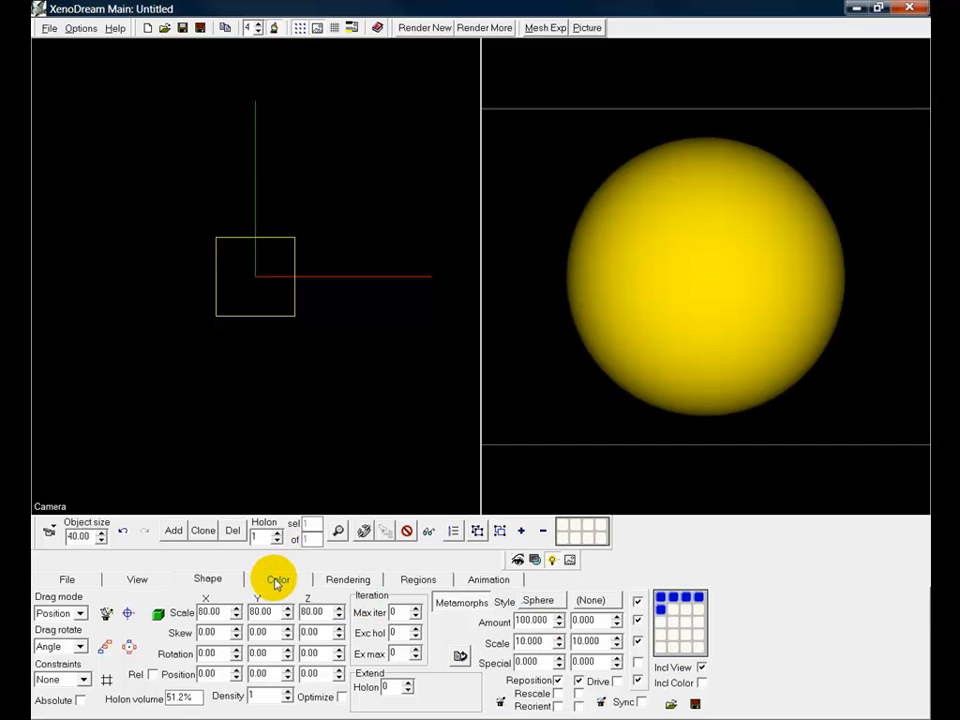
# Set the sphere's color method to Metamorph and its first meta pattern value to 0.
pyautogui.click(278, 579)
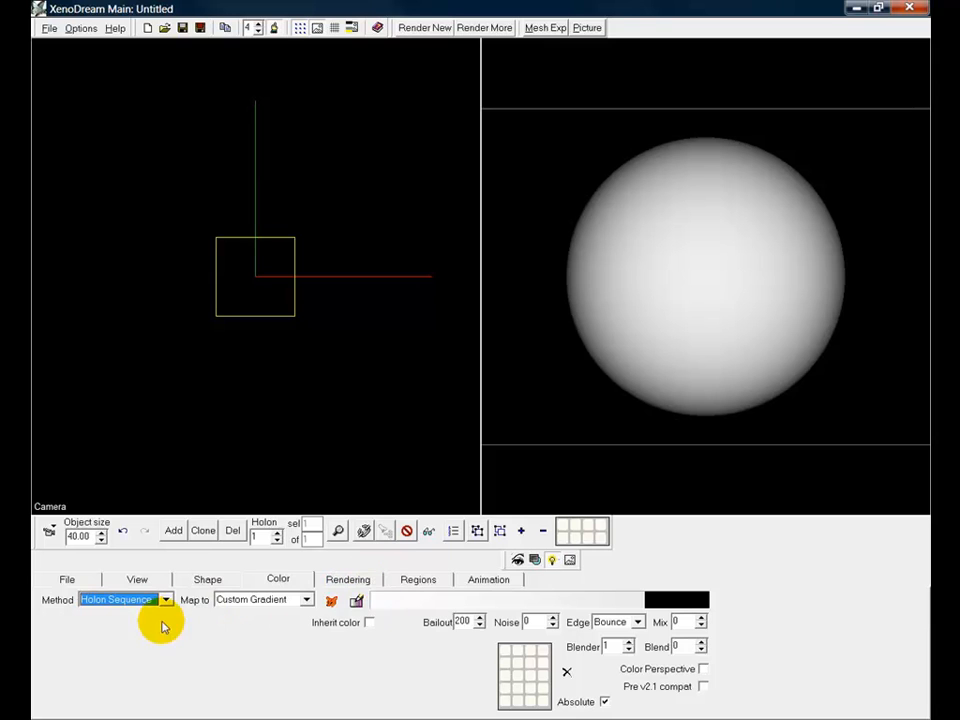
pyautogui.click(166, 600)
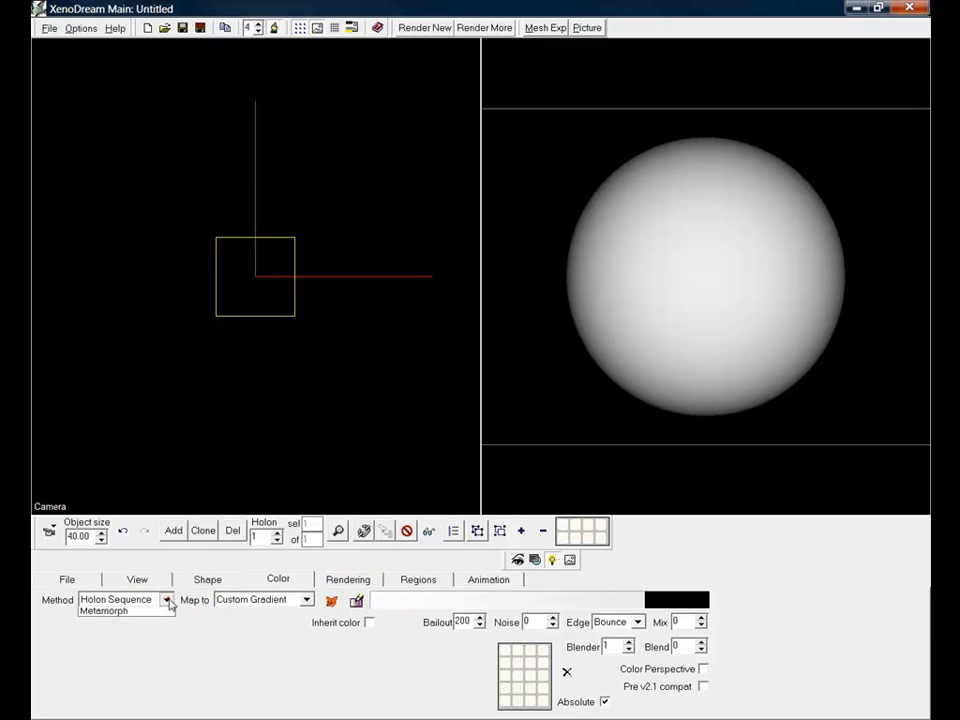
pyautogui.click(117, 626)
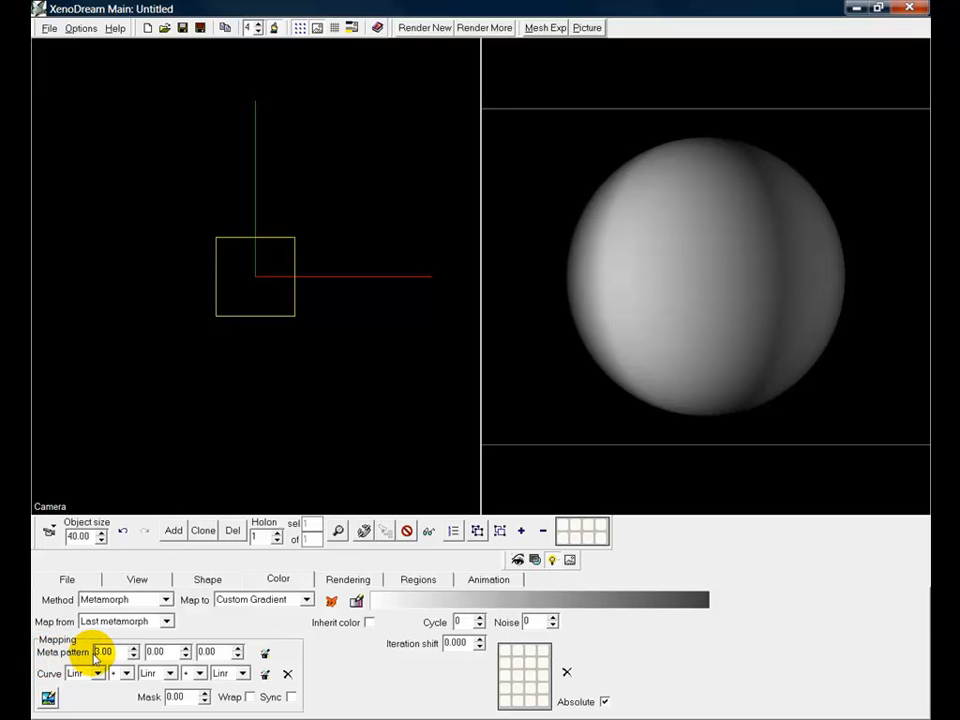
pyautogui.click(114, 653)
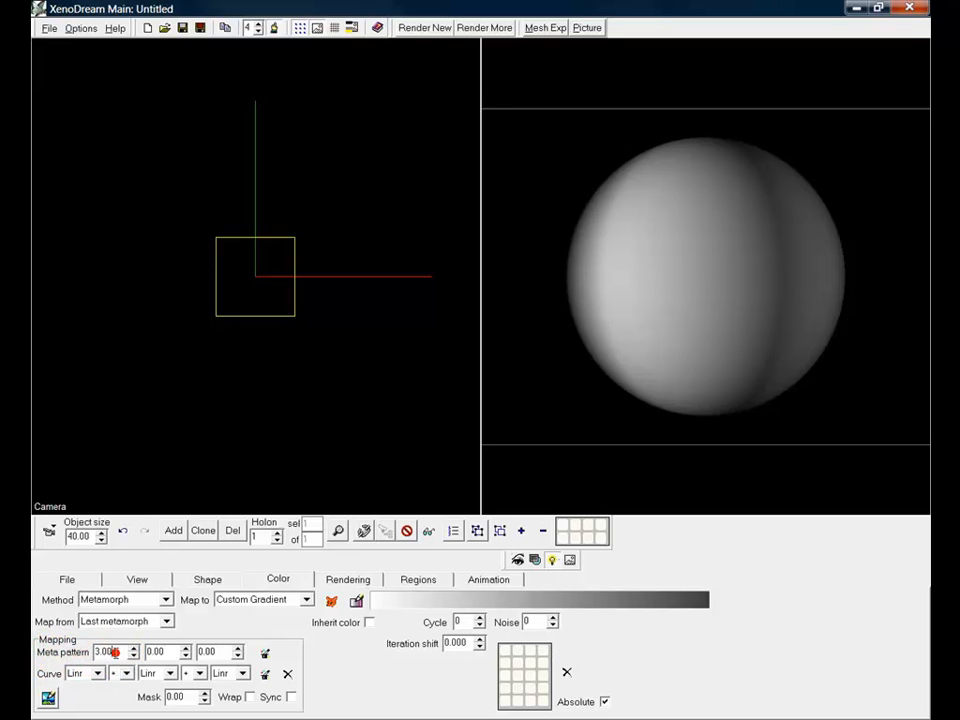
pyautogui.write('0')
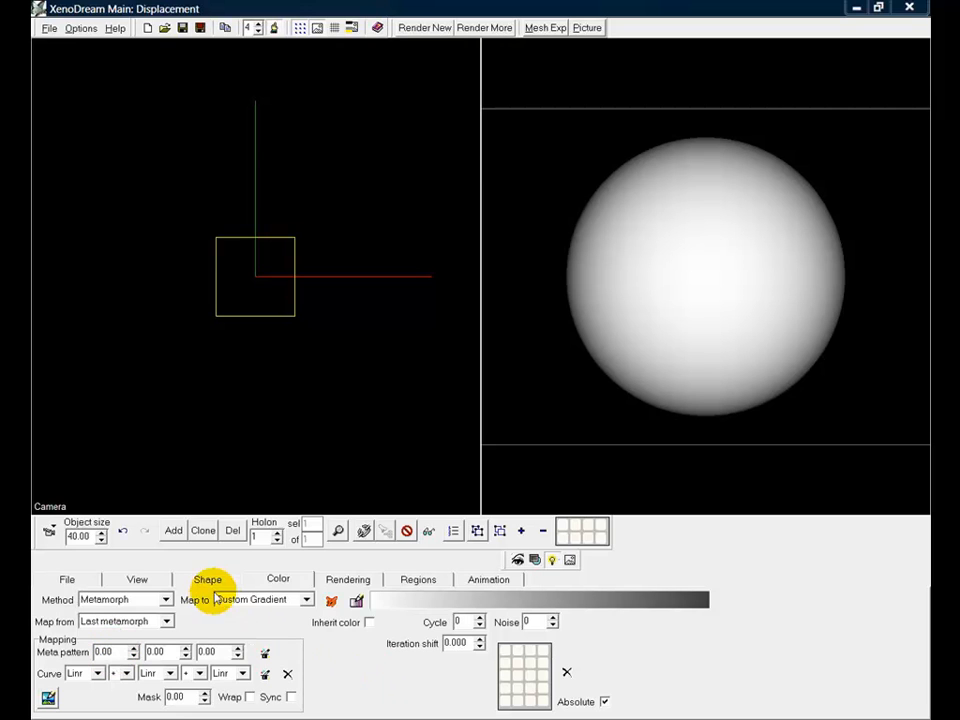
# Append the Spinrivets parameter file from the Data/Single/Displacers folder to the scene.
pyautogui.click(205, 582)
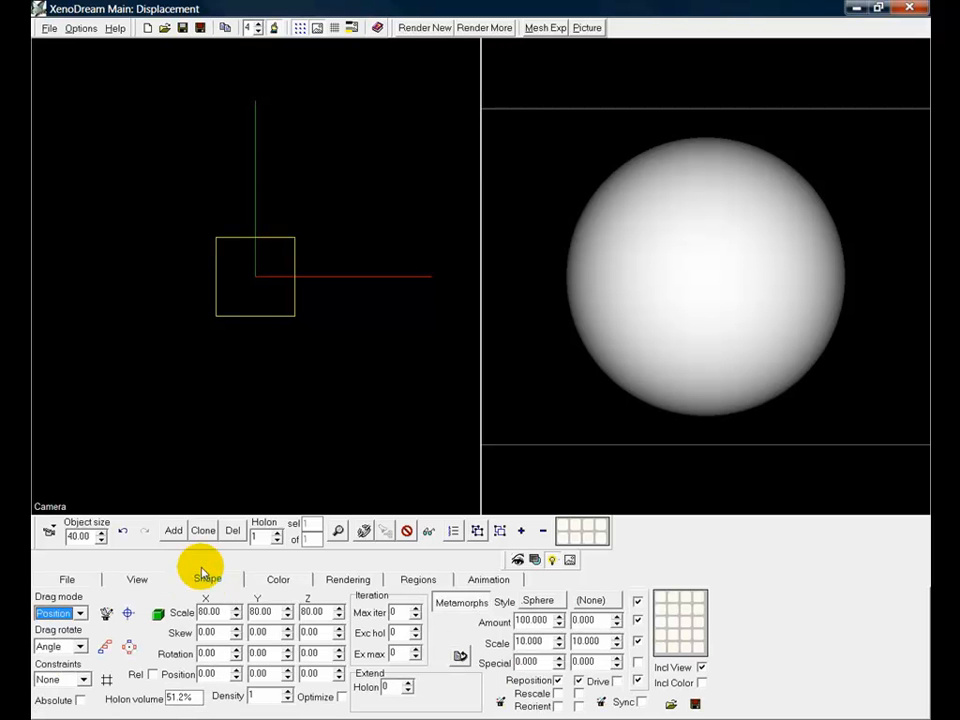
pyautogui.click(47, 28)
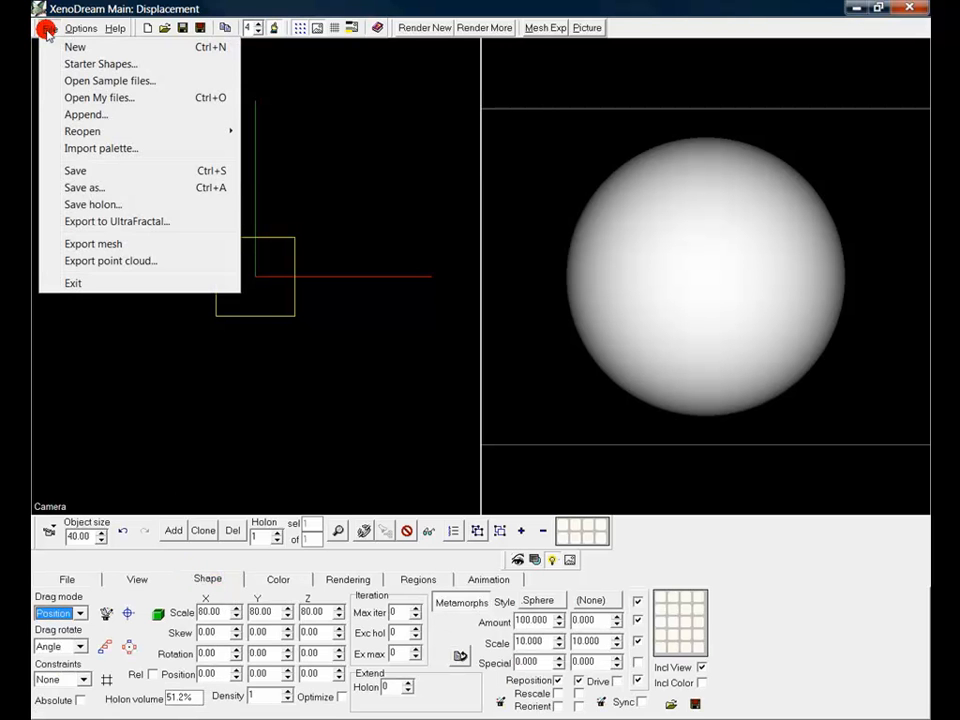
pyautogui.click(95, 115)
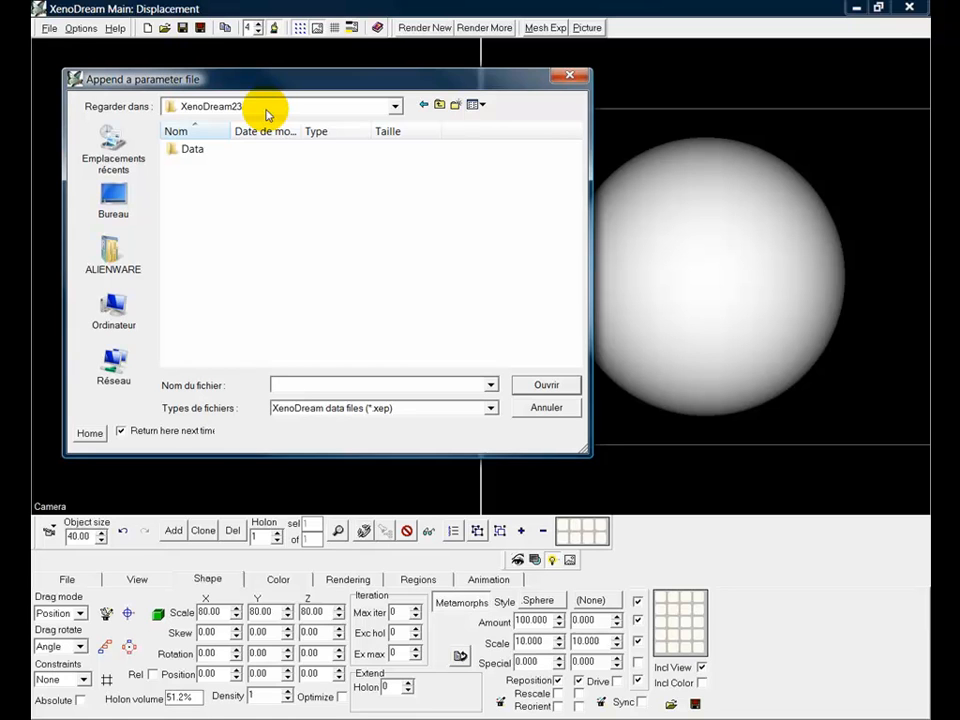
pyautogui.doubleClick(172, 149)
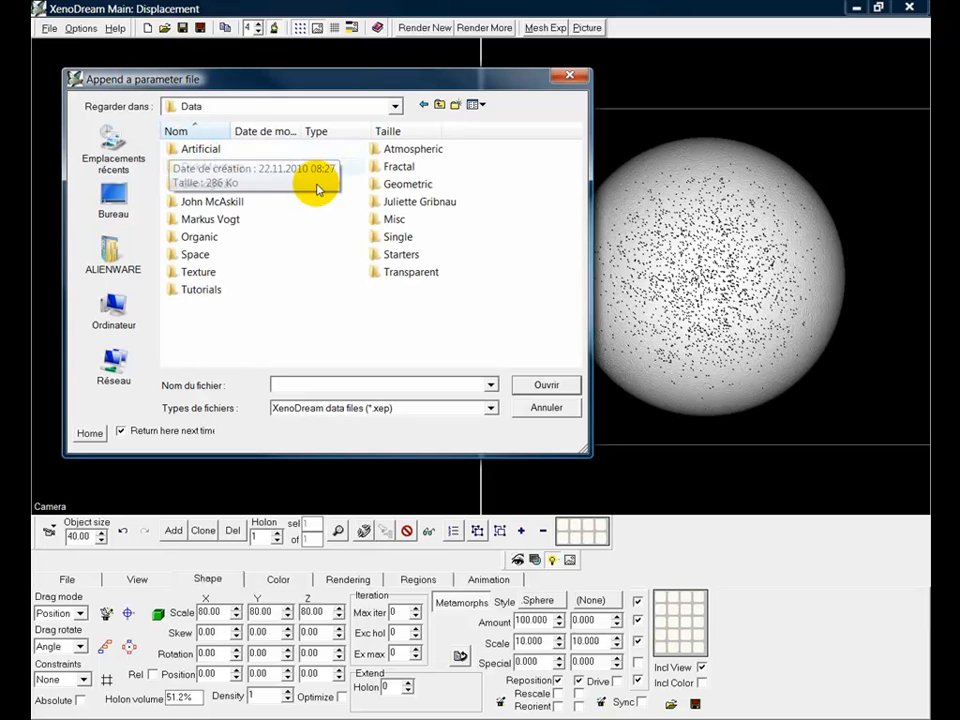
pyautogui.doubleClick(365, 238)
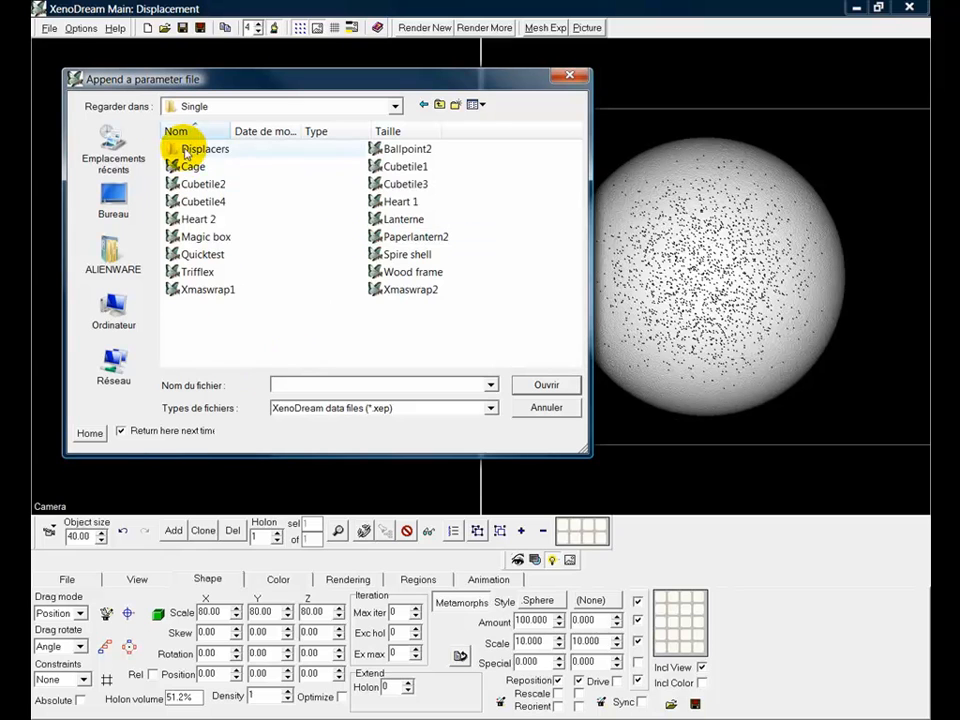
pyautogui.doubleClick(173, 150)
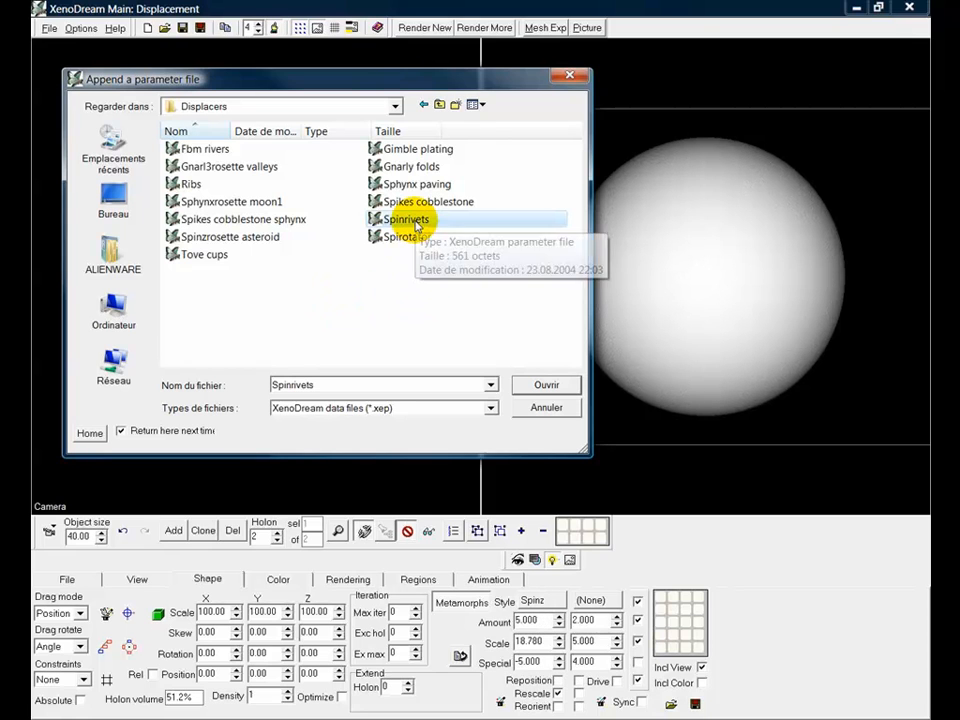
pyautogui.doubleClick(414, 218)
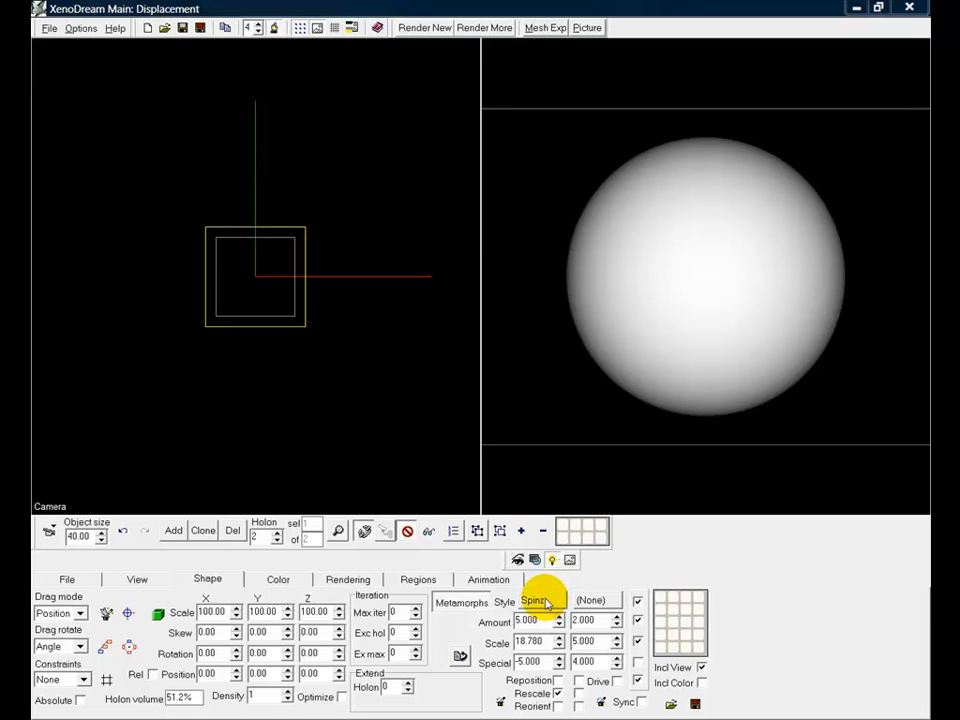
# Extend holon 1, the sphere, with holon 2 and set the extend mode to Disp radial.
pyautogui.click(278, 540)
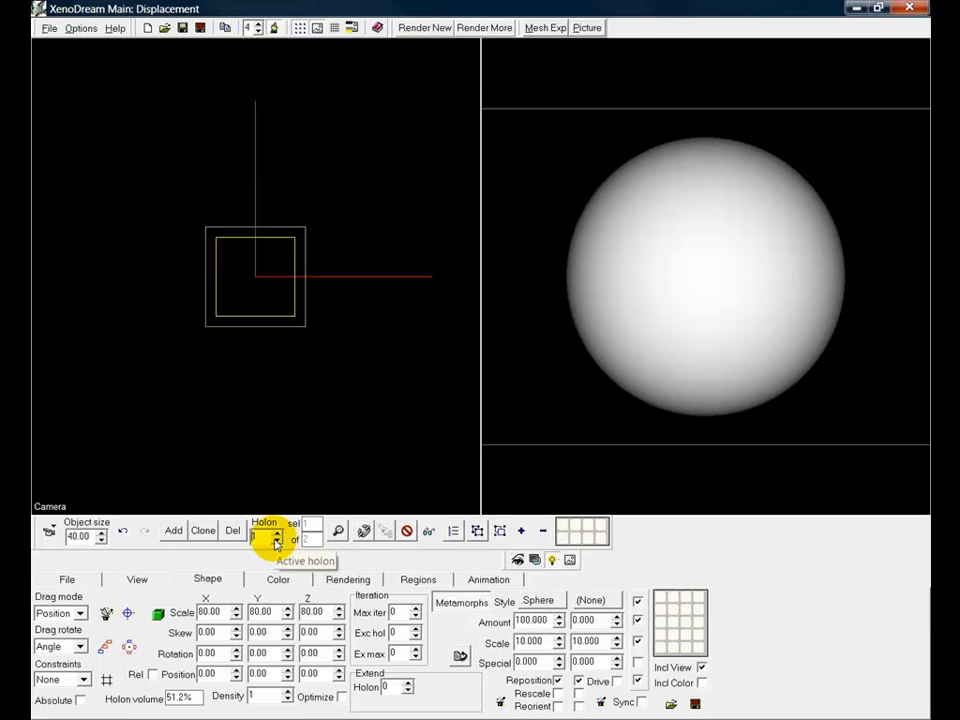
pyautogui.click(408, 684)
pyautogui.click(408, 684)
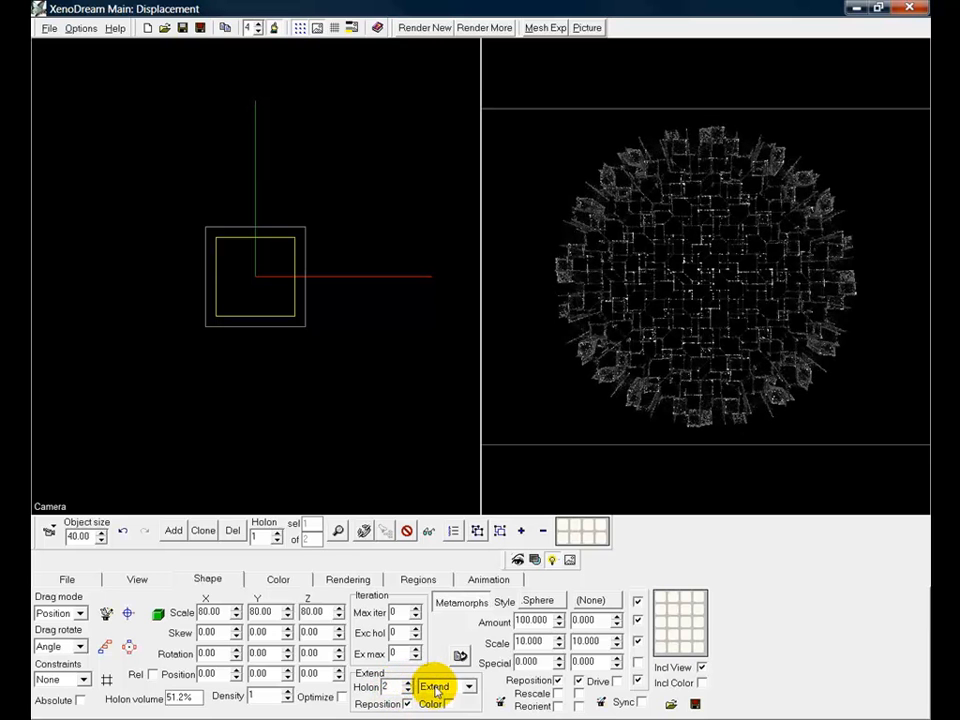
pyautogui.click(469, 688)
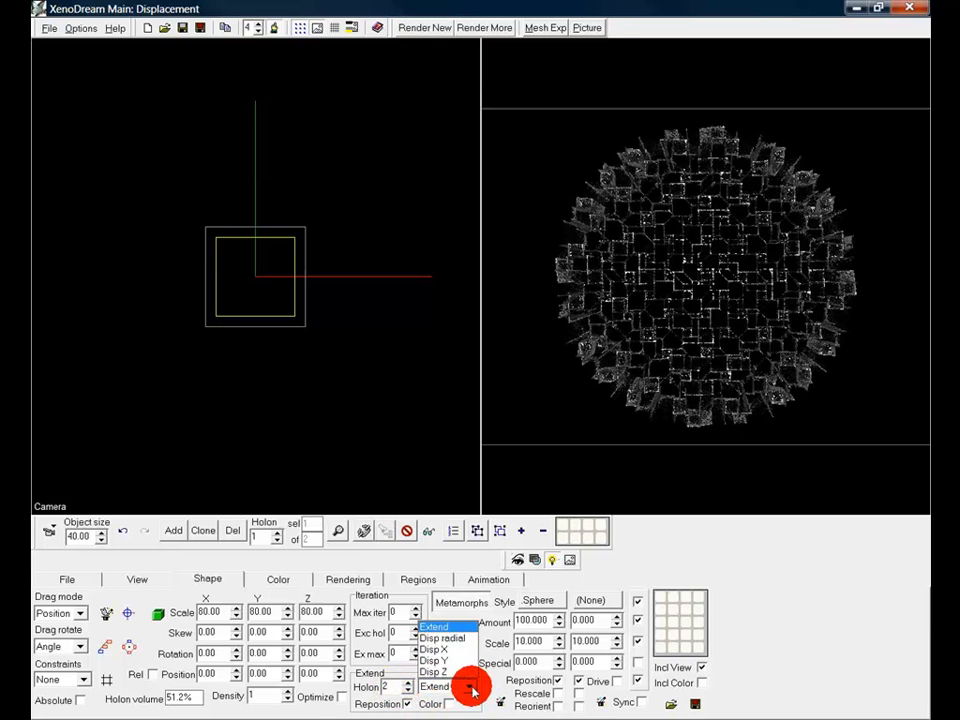
pyautogui.click(445, 639)
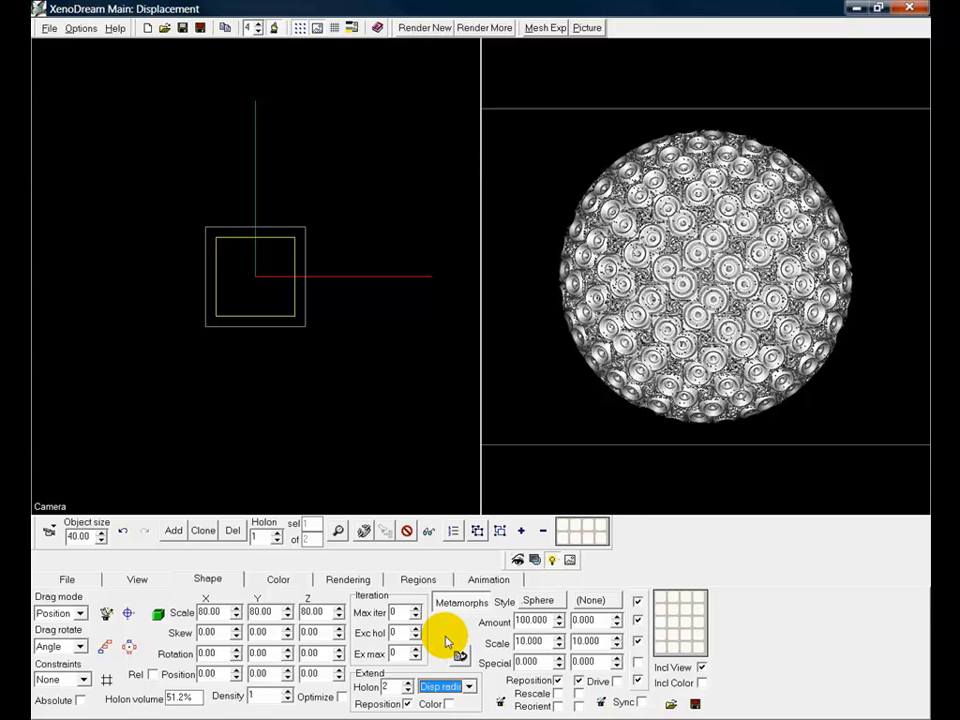
pyautogui.click(383, 475)
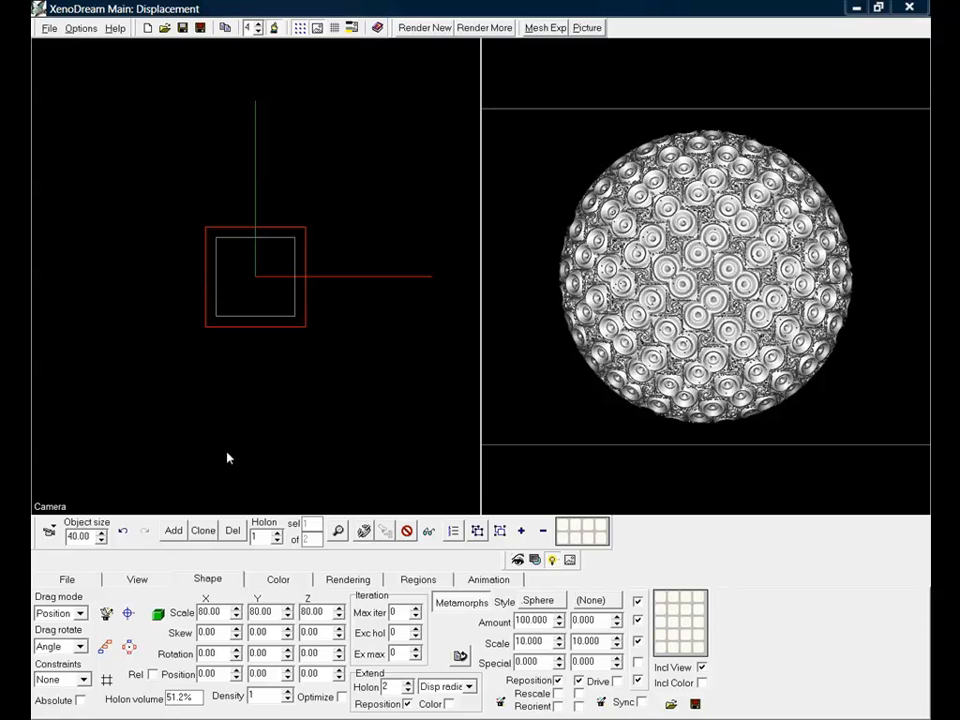
# Set the Spinz metamorph scale of holon 2 to 10 and store its settings in the first memory slot.
pyautogui.click(245, 563)
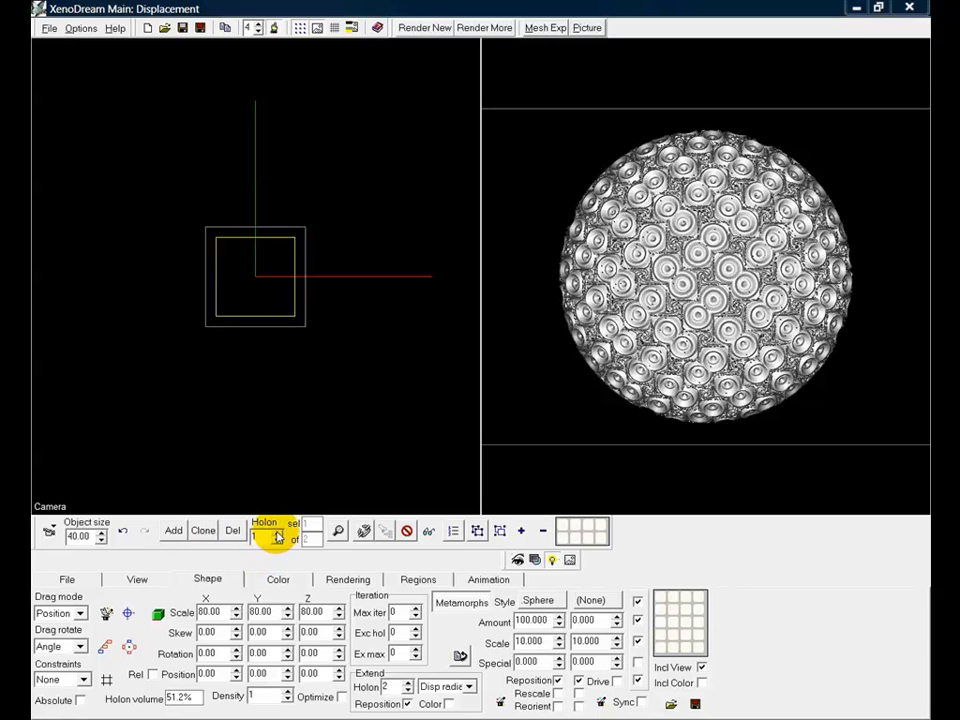
pyautogui.click(278, 533)
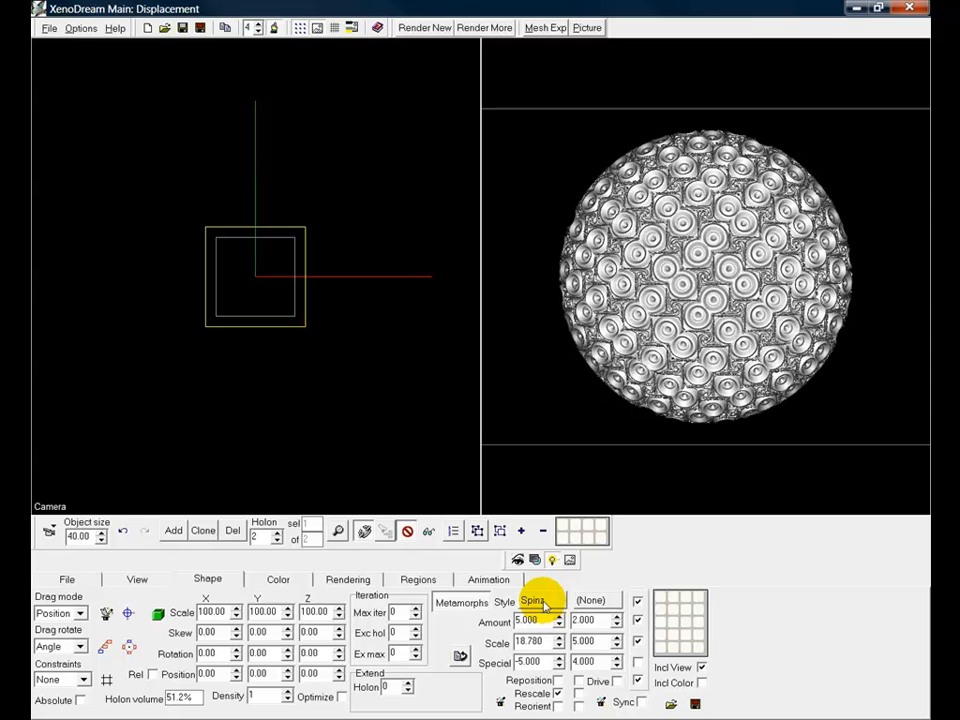
pyautogui.click(545, 643)
pyautogui.doubleClick(546, 642)
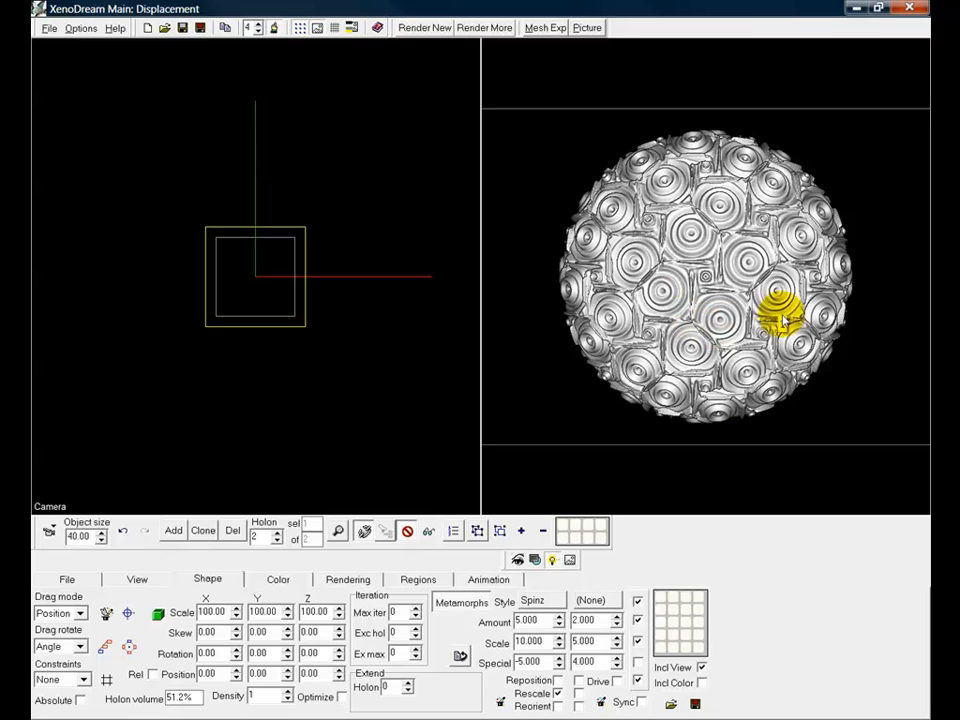
pyautogui.click(661, 600)
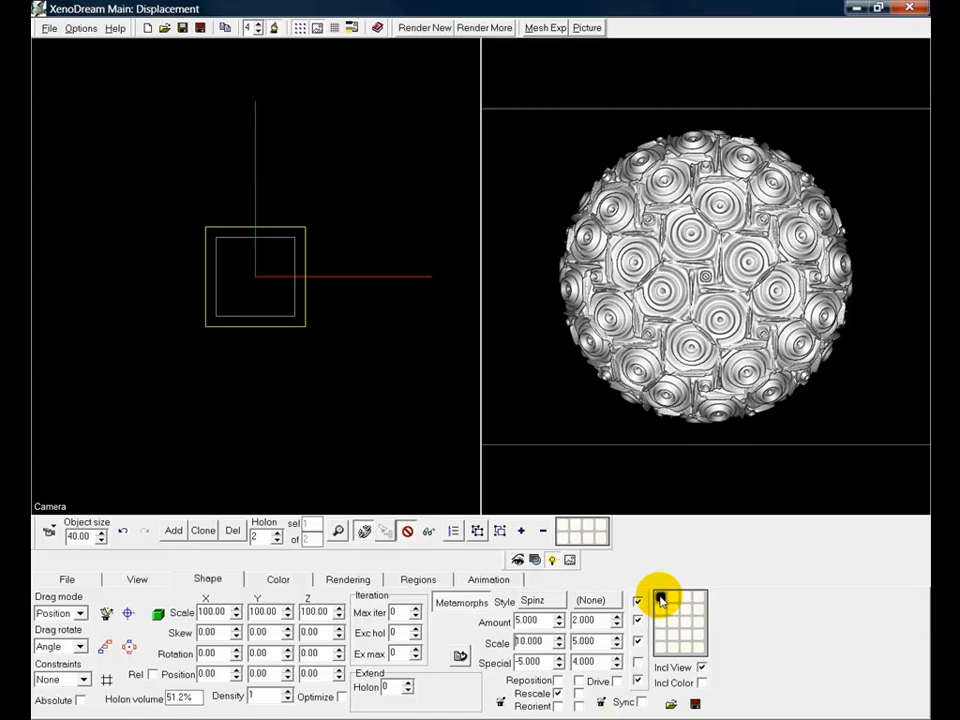
# Change holon 2's third color curve to Linr and compare the displacement with gradient wrap off and on.
pyautogui.click(279, 580)
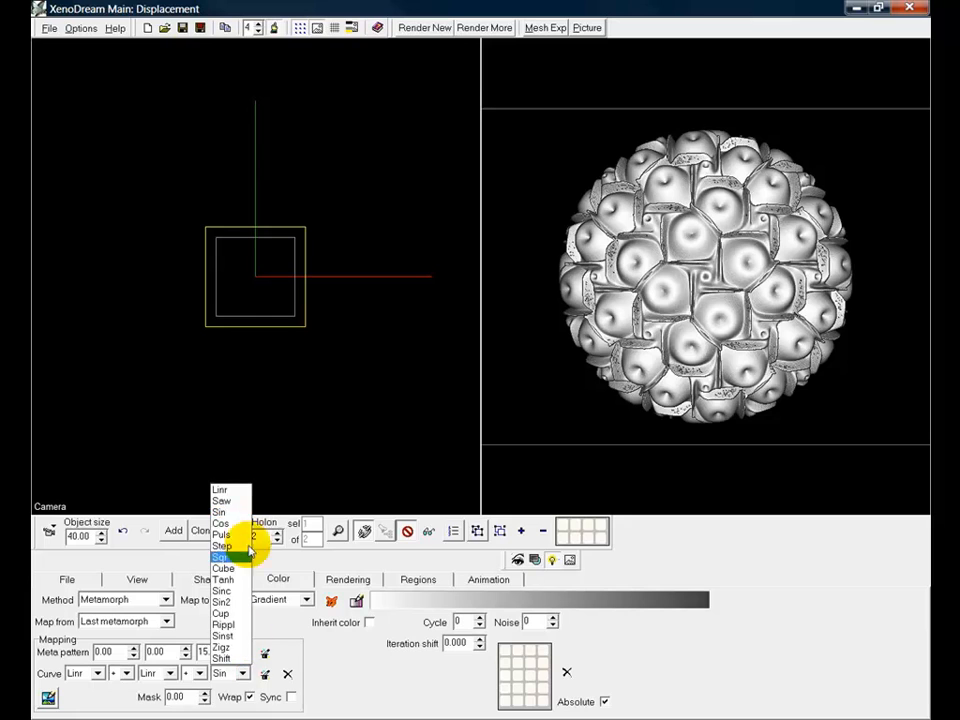
pyautogui.click(221, 490)
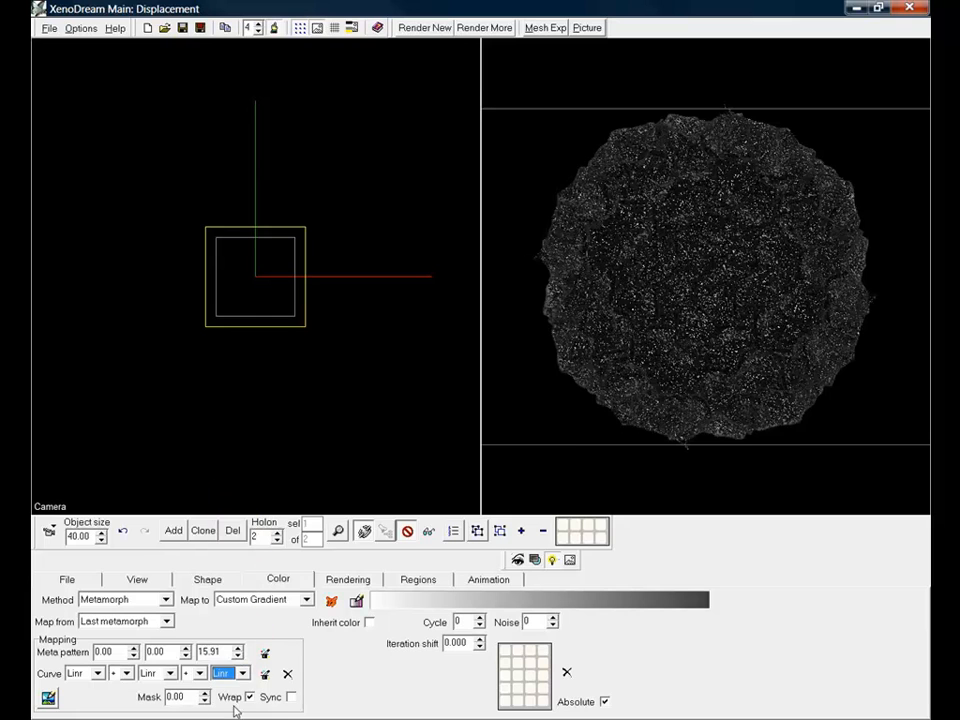
pyautogui.click(250, 697)
pyautogui.click(250, 697)
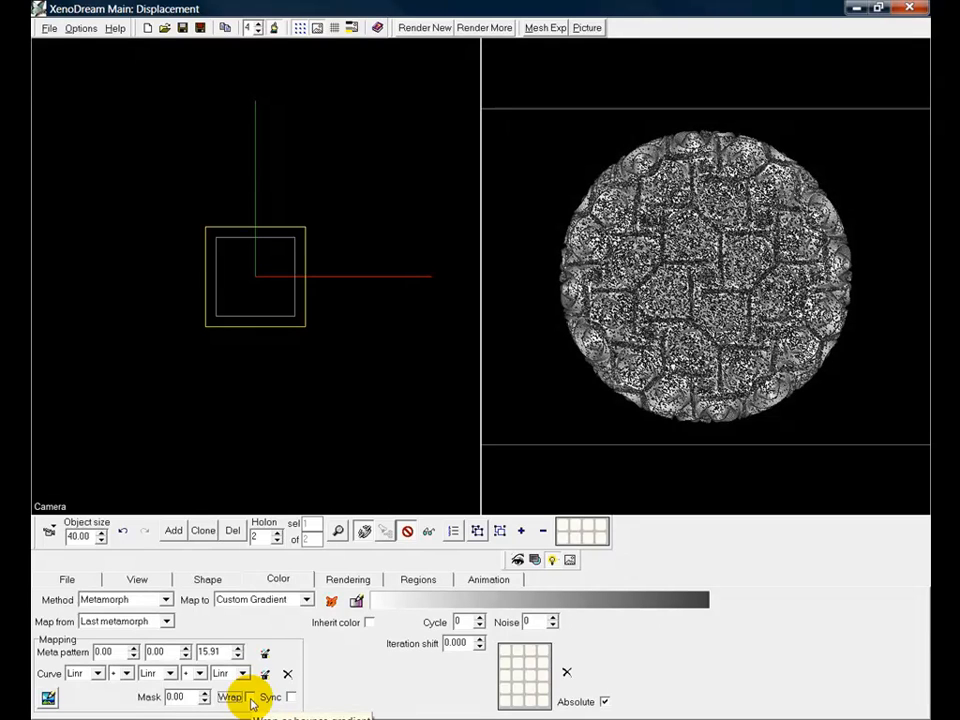
pyautogui.click(250, 697)
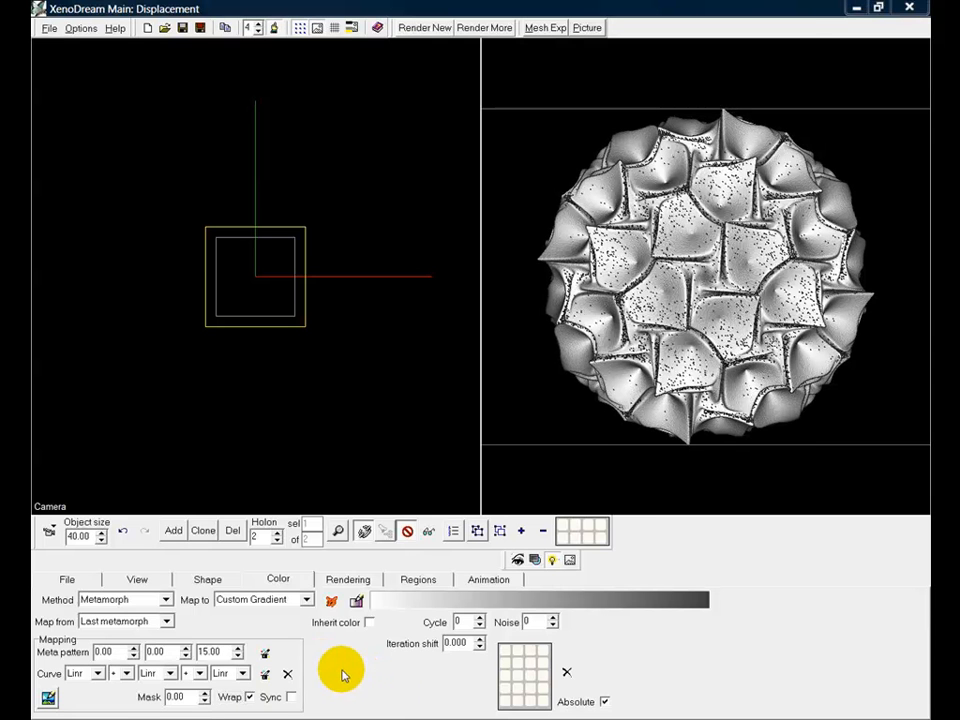
# Lower holon 2's third meta pattern value to 10.
pyautogui.click(223, 652)
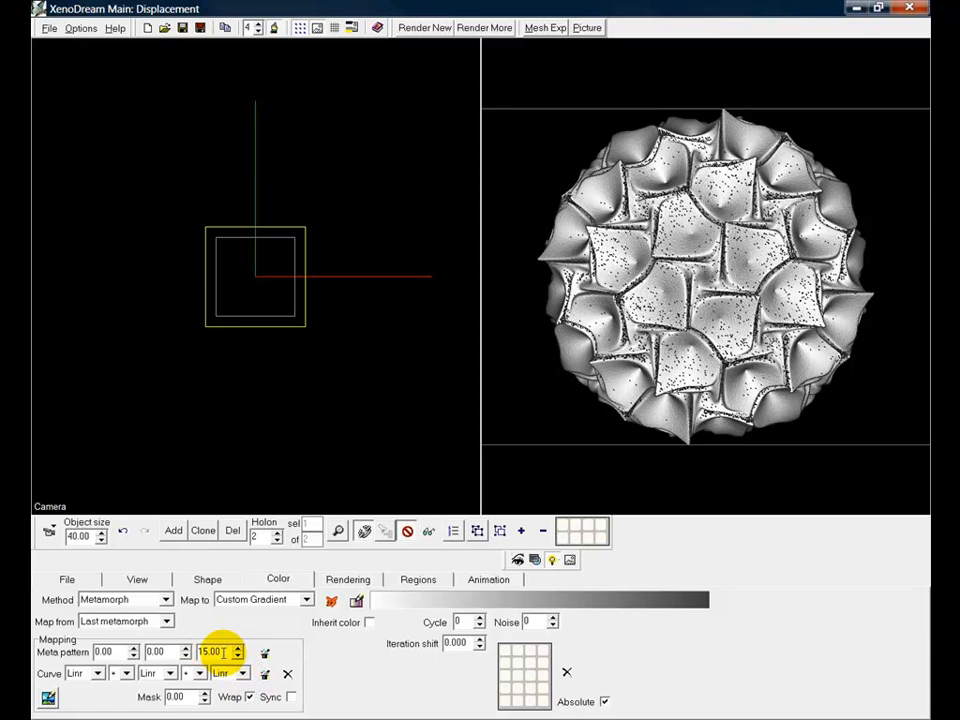
pyautogui.press('Down')
pyautogui.press('Down')
pyautogui.press('Down')
pyautogui.press('Down')
pyautogui.press('Down')
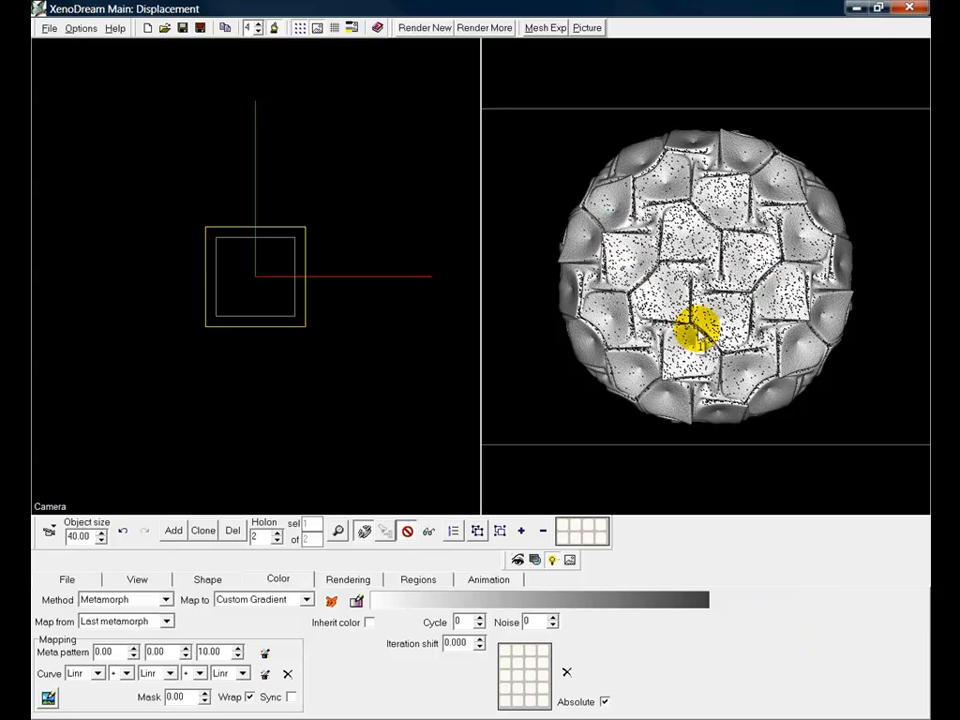
pyautogui.click(214, 651)
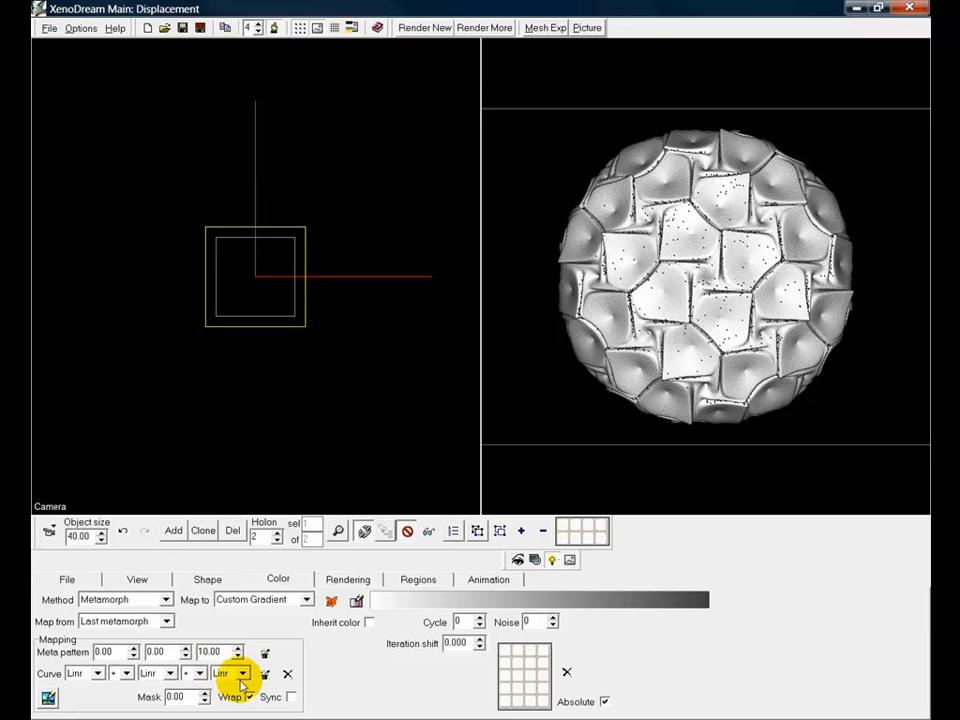
# Change holon 2's third color curve to Cos and raise the third meta pattern value by five increments.
pyautogui.click(243, 674)
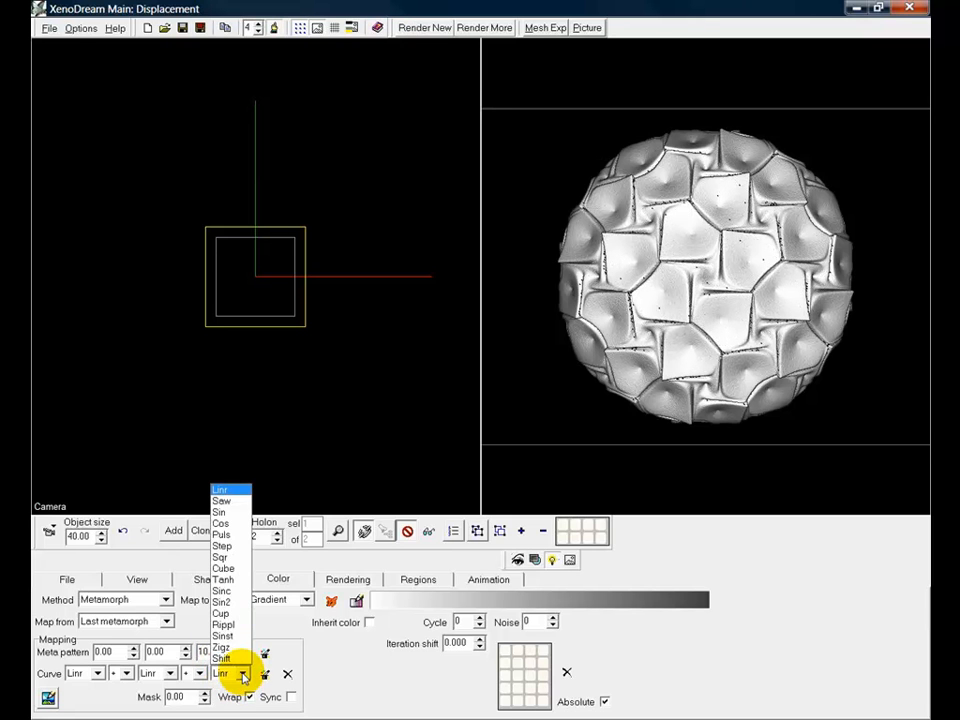
pyautogui.click(220, 523)
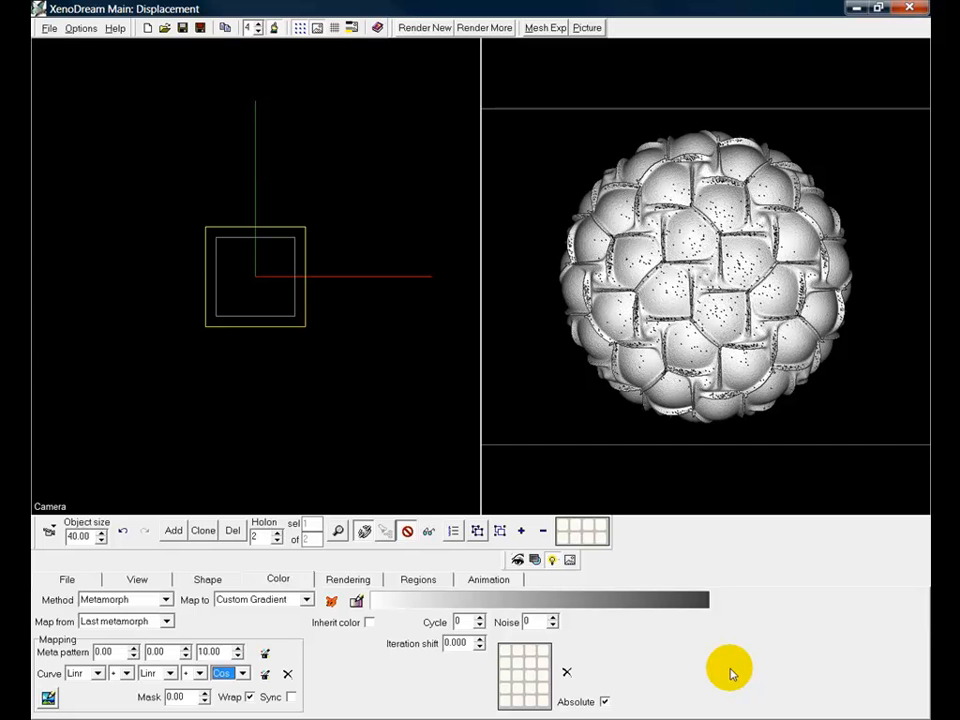
pyautogui.click(199, 653)
pyautogui.press('Up')
pyautogui.press('Up')
pyautogui.press('Up')
pyautogui.press('Up')
pyautogui.press('Up')
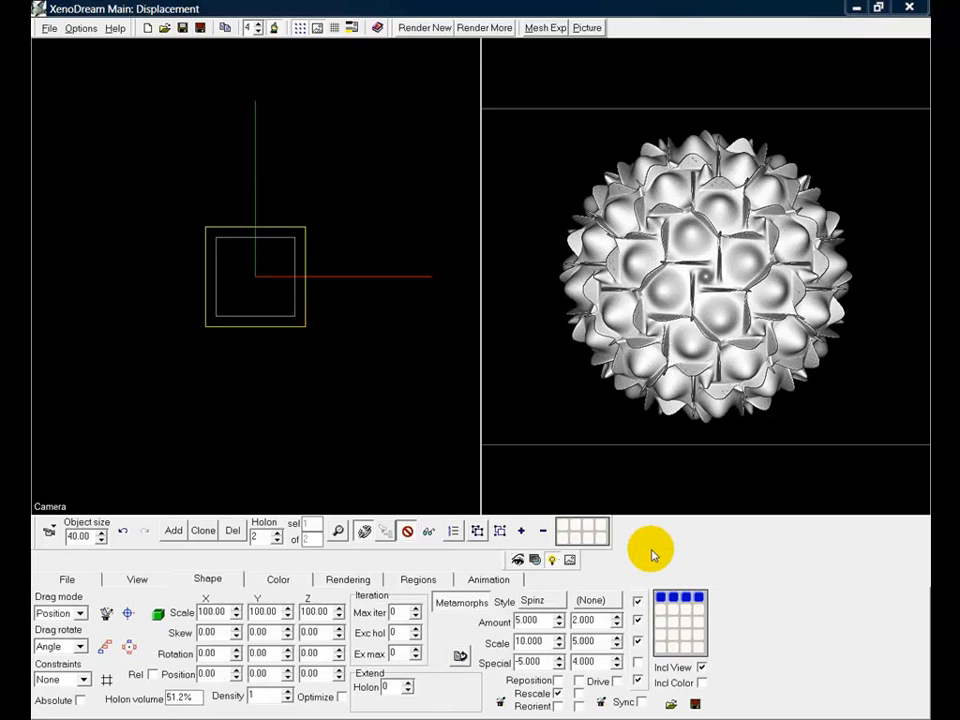
# Change holon 2's metamorph style to Vororad from the Noise category.
pyautogui.click(533, 602)
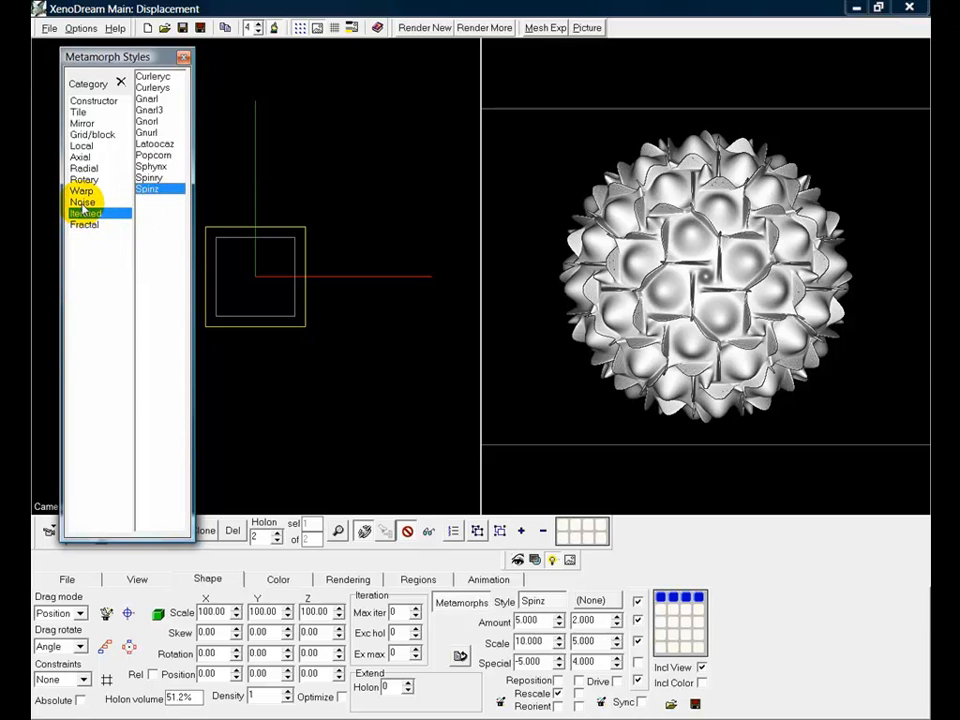
pyautogui.click(83, 203)
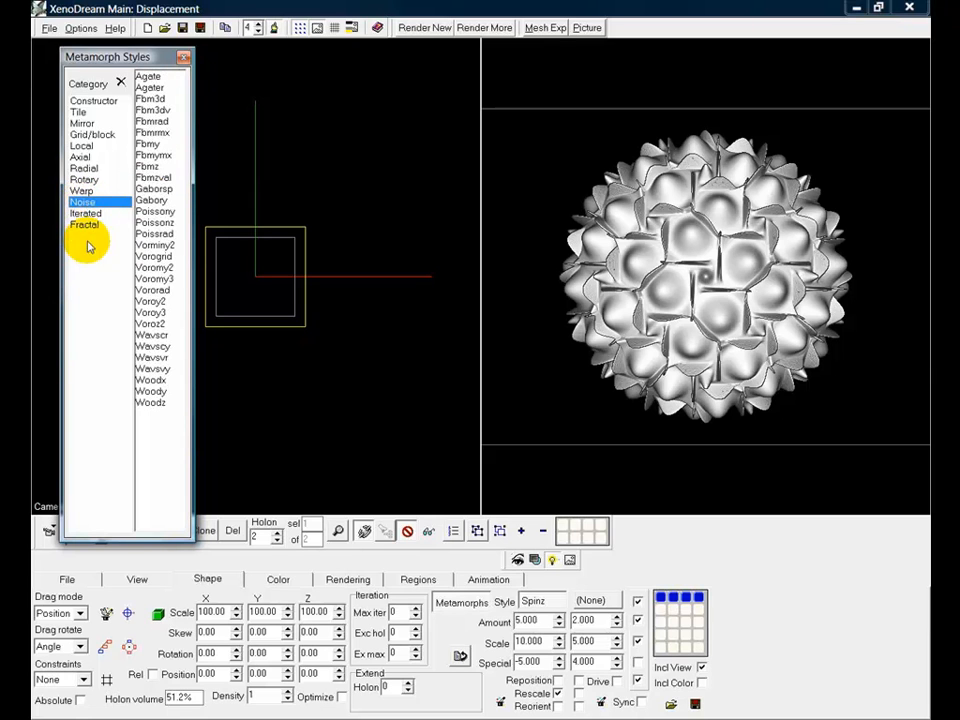
pyautogui.click(152, 290)
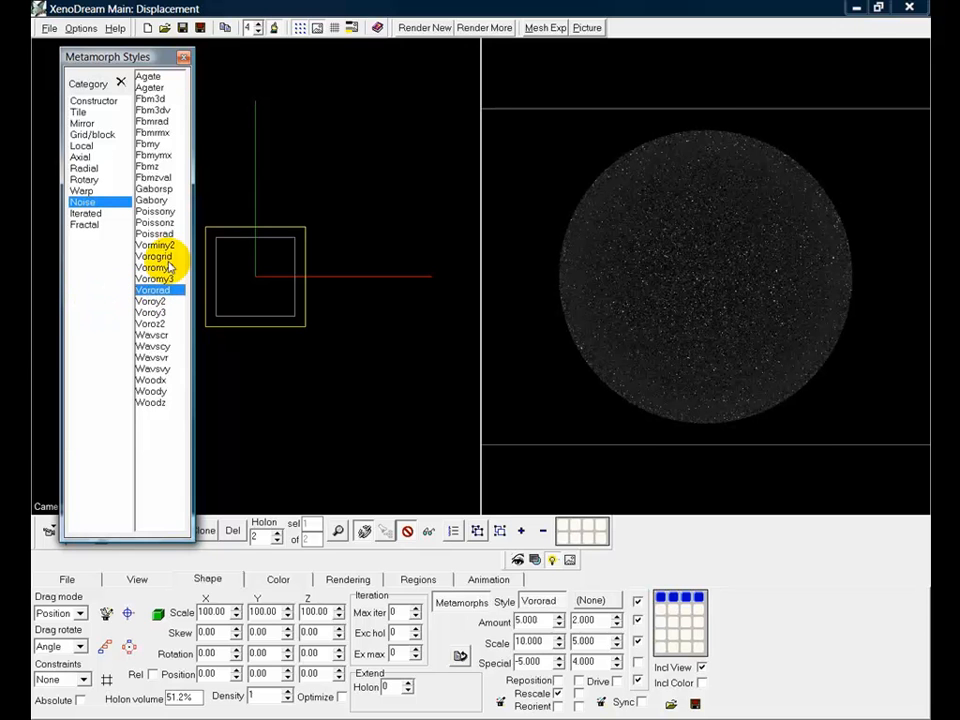
pyautogui.click(183, 58)
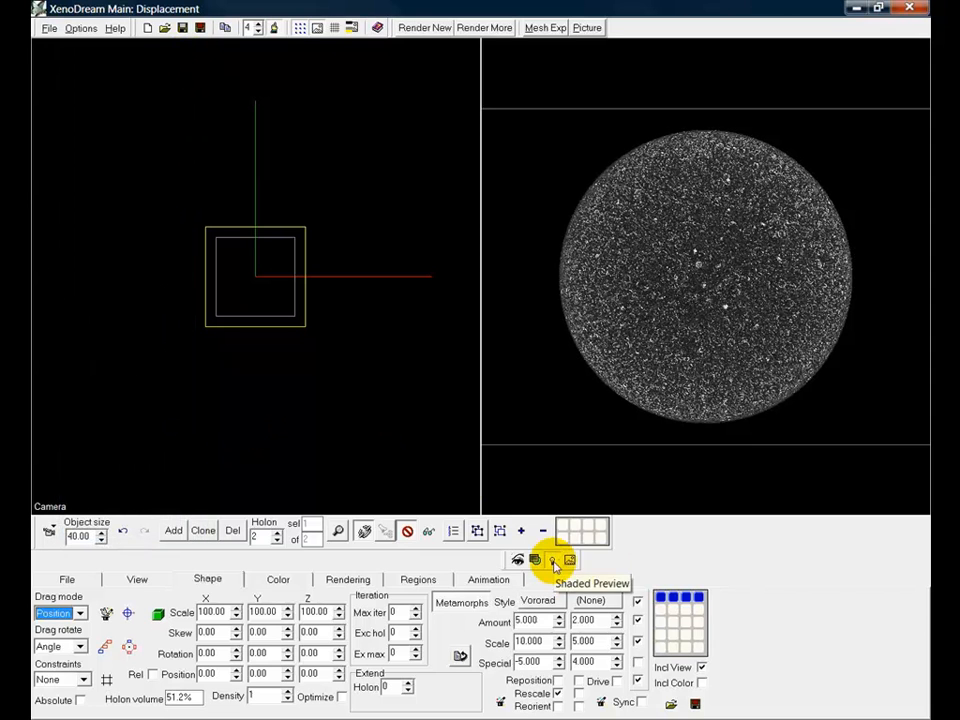
# Set the Vororad metamorph's amount to 10, scale to 2 and special to 10.
pyautogui.click(541, 621)
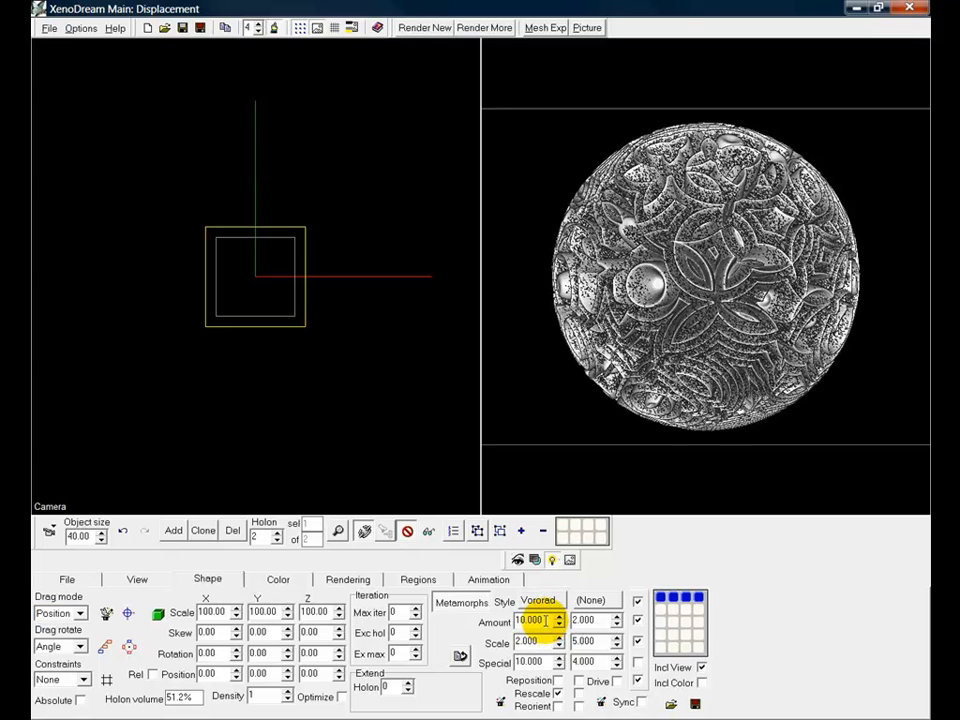
pyautogui.click(546, 641)
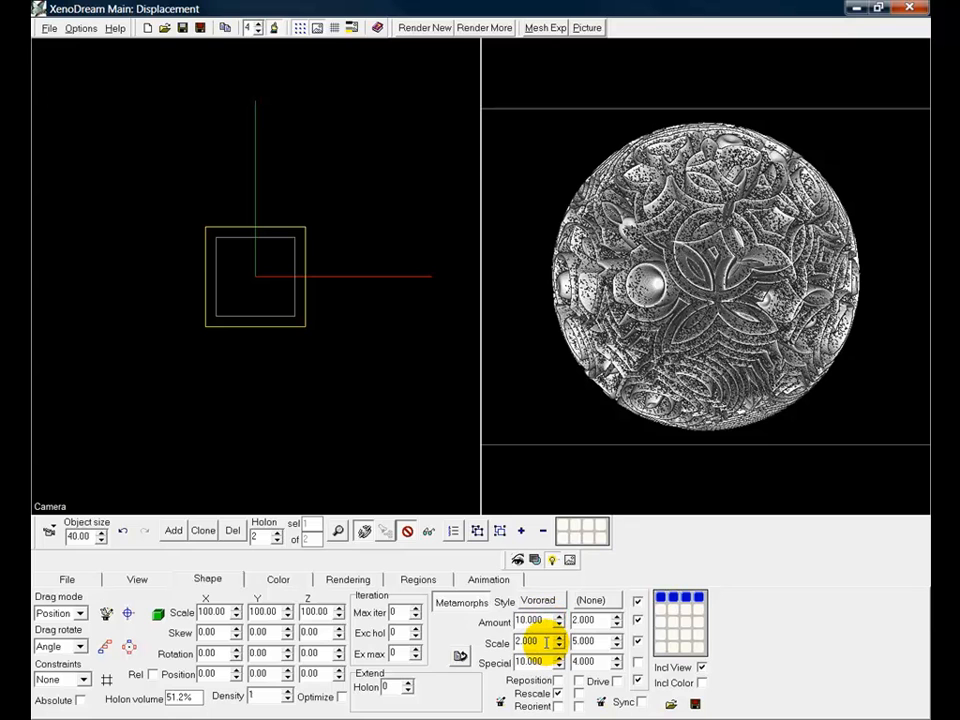
pyautogui.click(545, 661)
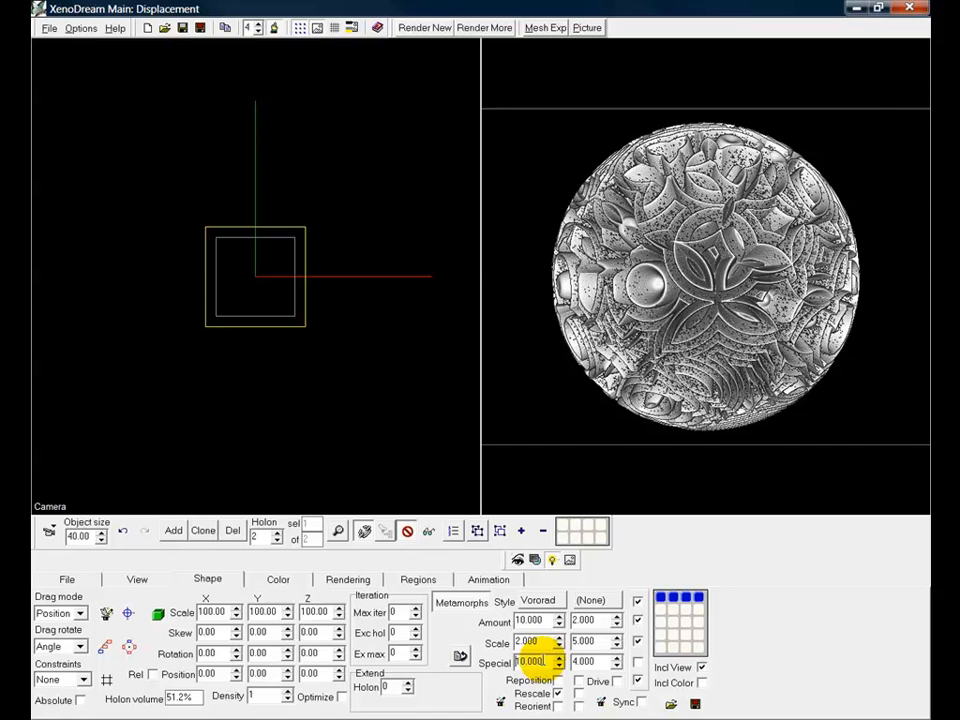
# Set holon 2's meta pattern values to 6, 0 and 0 and turn off gradient wrap.
pyautogui.click(278, 579)
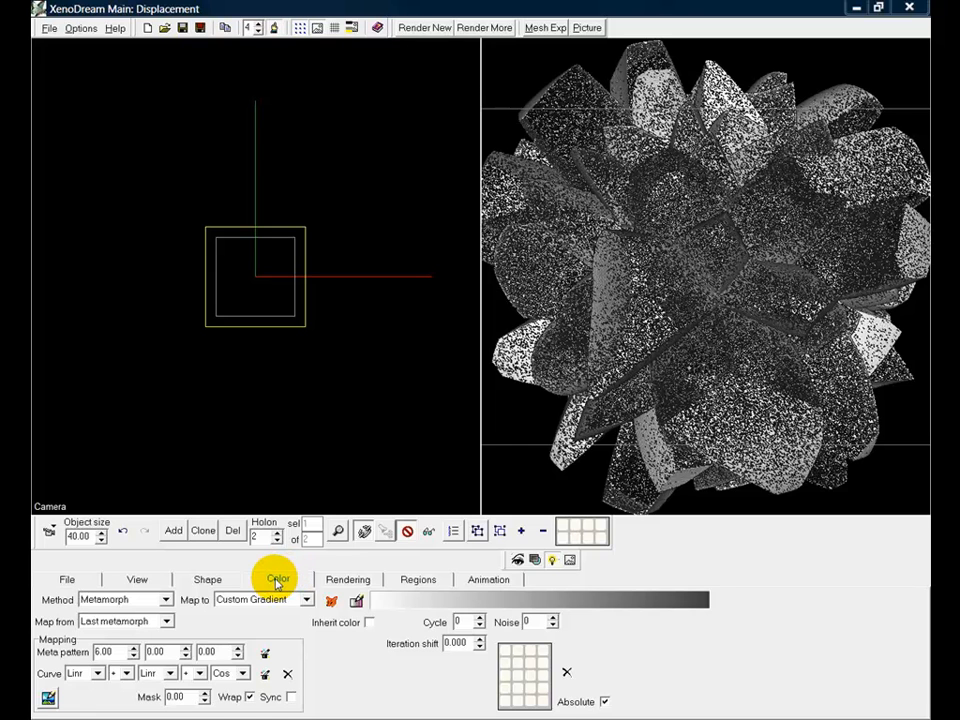
pyautogui.doubleClick(105, 652)
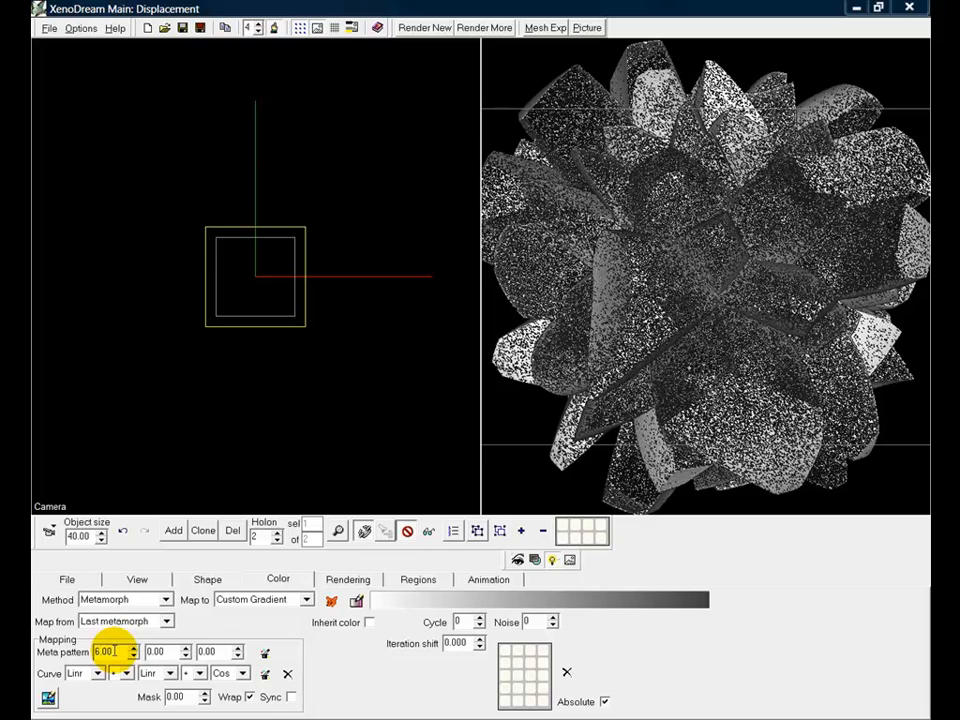
pyautogui.doubleClick(212, 651)
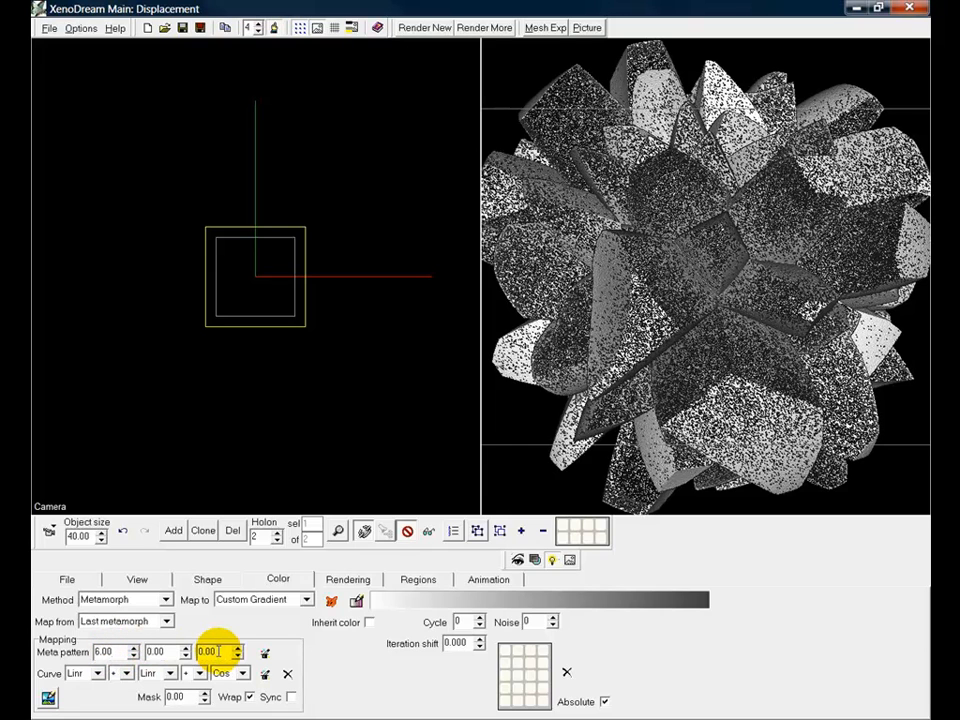
pyautogui.click(251, 699)
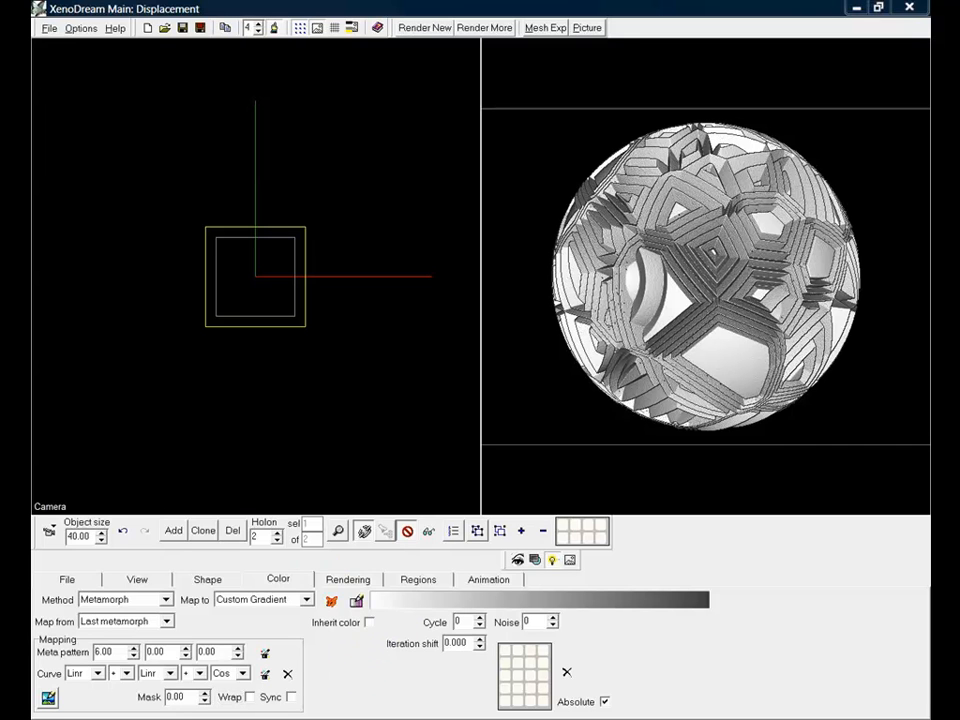
# Set the first meta pattern value of holon 1, the sphere, to 3.
pyautogui.click(277, 541)
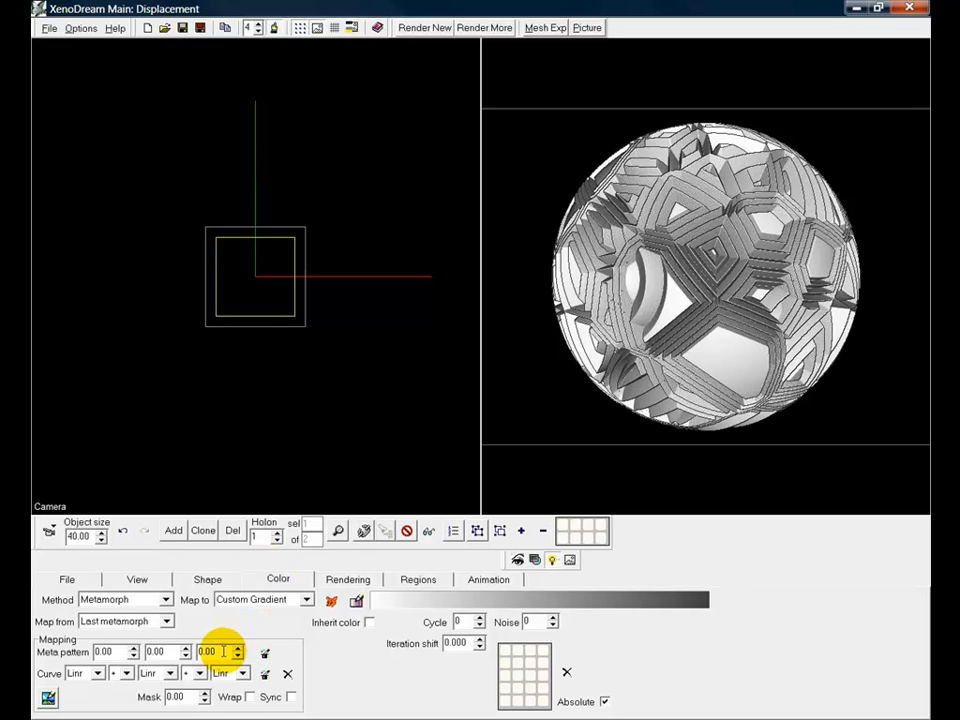
pyautogui.click(117, 649)
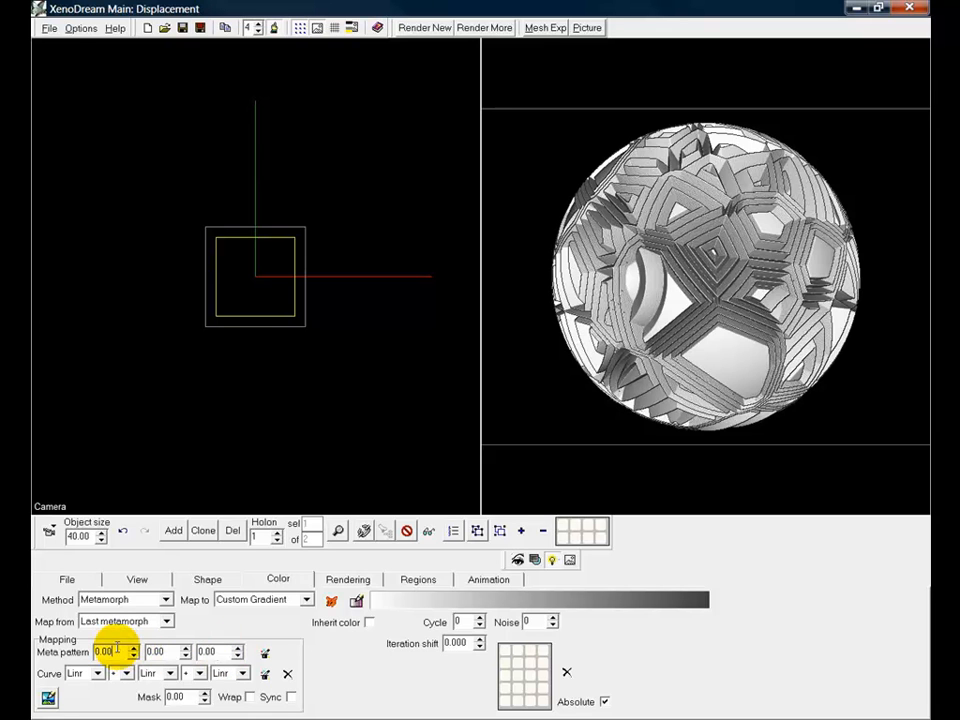
pyautogui.scroll(3, 116, 650)
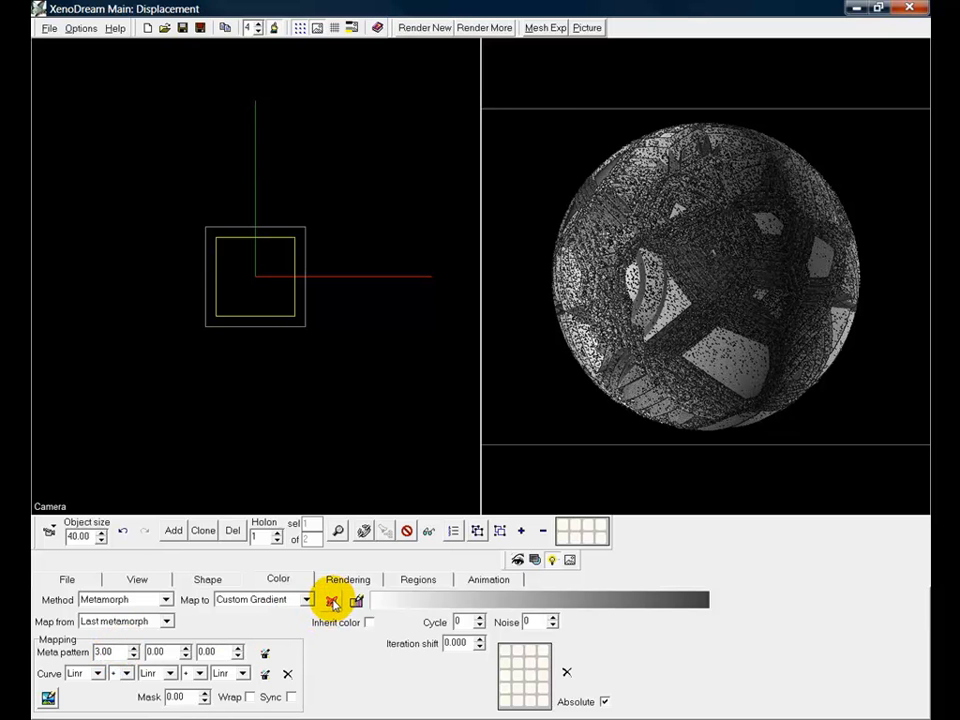
# Apply the Golds browns 1 gradient preset from Basic combinations to the sphere.
pyautogui.click(332, 600)
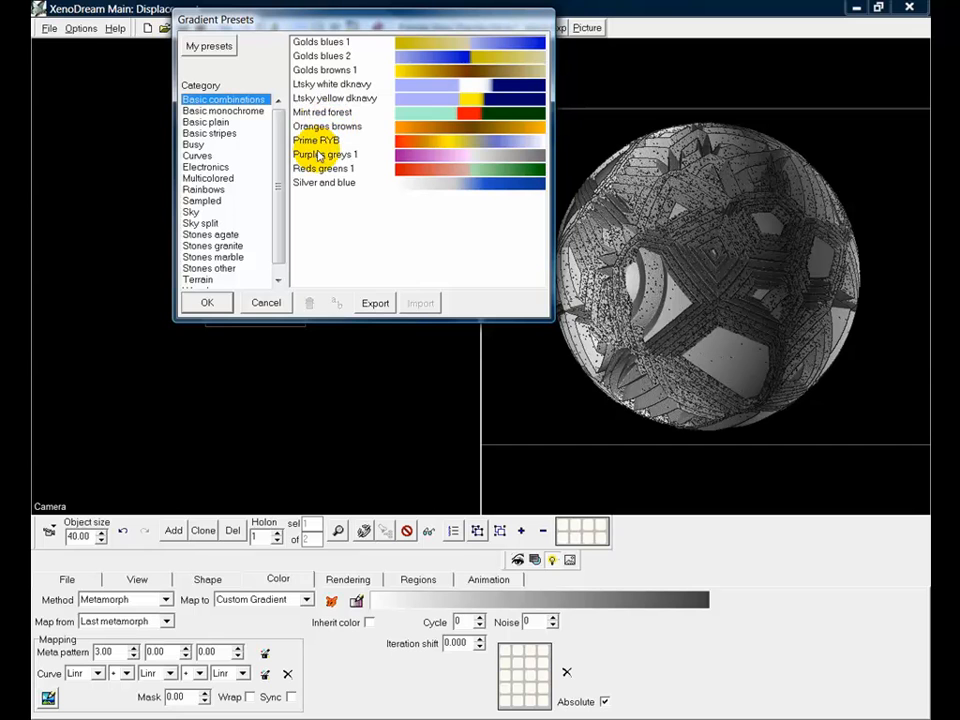
pyautogui.click(318, 156)
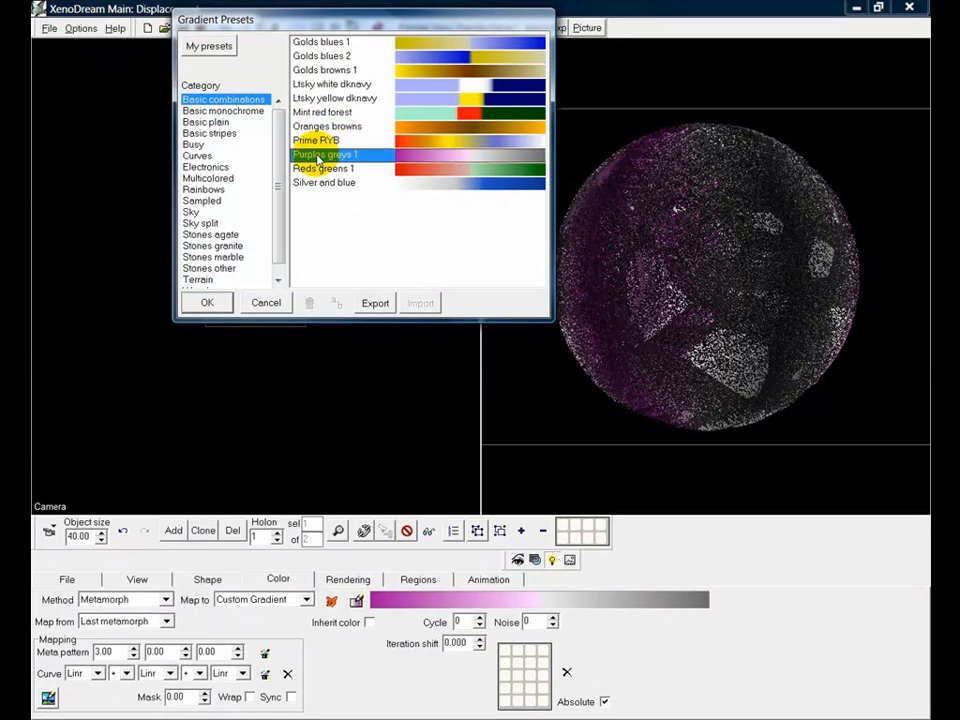
pyautogui.click(311, 71)
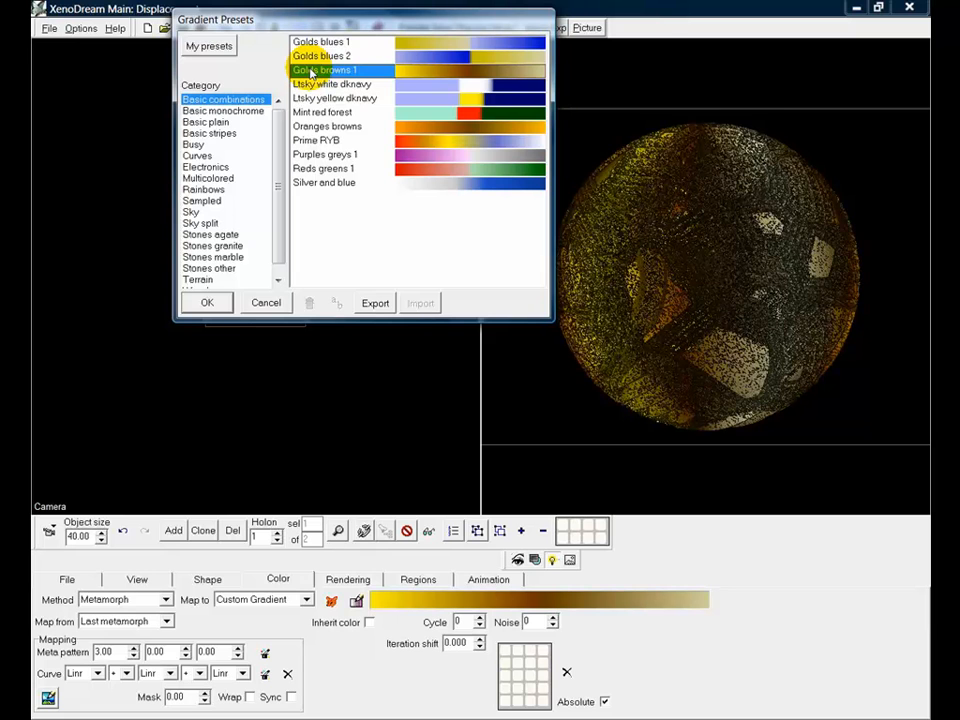
pyautogui.click(210, 302)
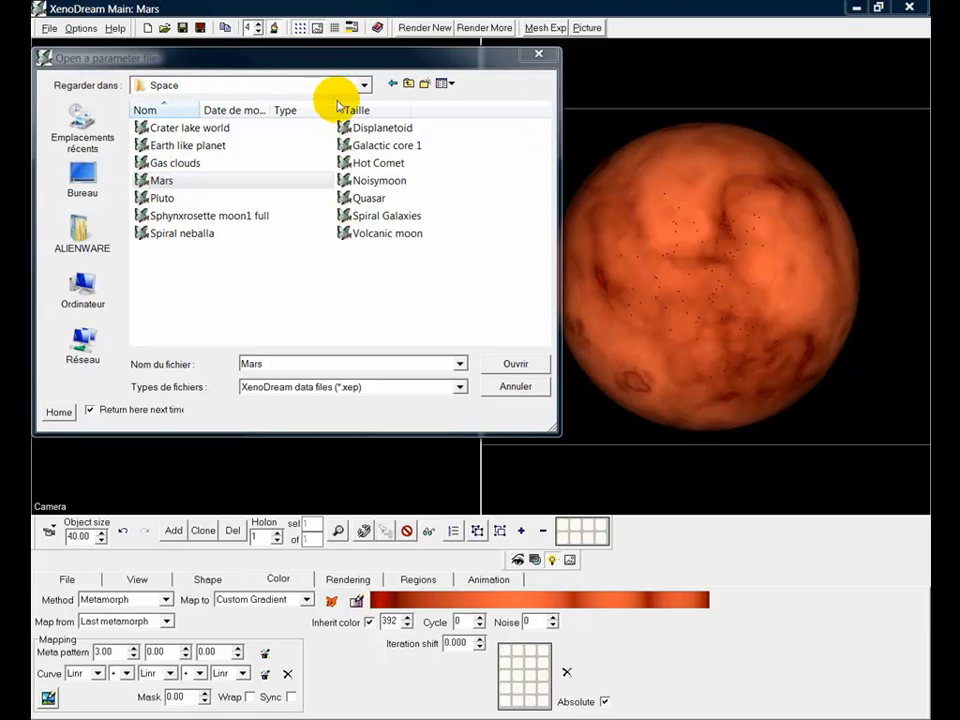
# Preview the Earth like planet and Volcanic moon parameter files from the Space folder.
pyautogui.moveTo(296, 67)
pyautogui.mouseDown()
pyautogui.moveTo(298, 283)
pyautogui.moveTo(313, 373)
pyautogui.moveTo(280, 125)
pyautogui.moveTo(285, 60)
pyautogui.mouseUp()
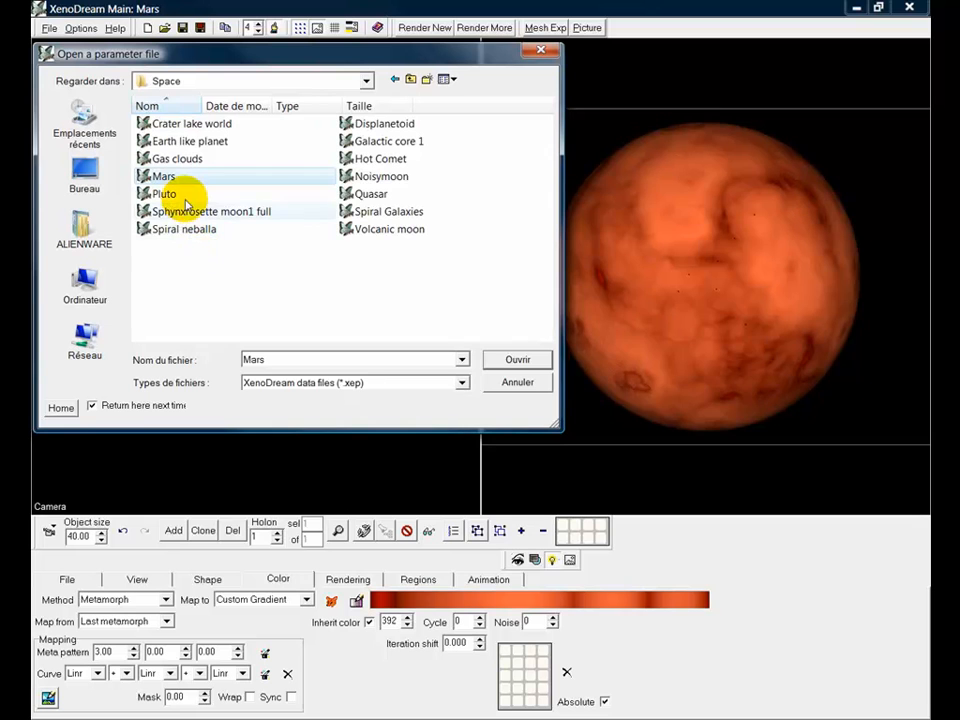
pyautogui.click(183, 145)
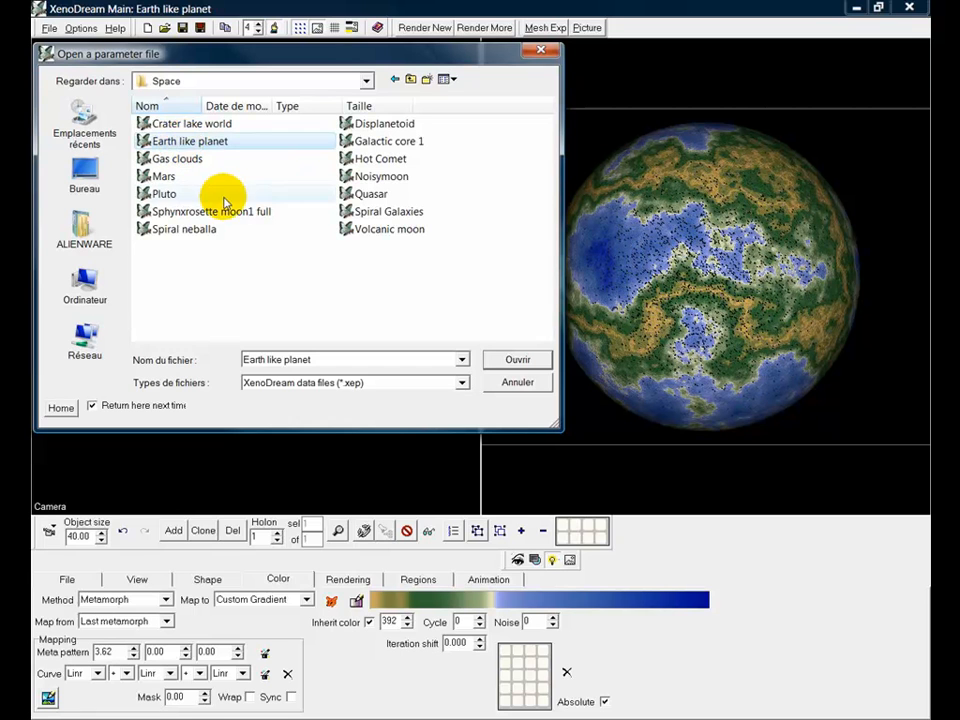
pyautogui.click(352, 230)
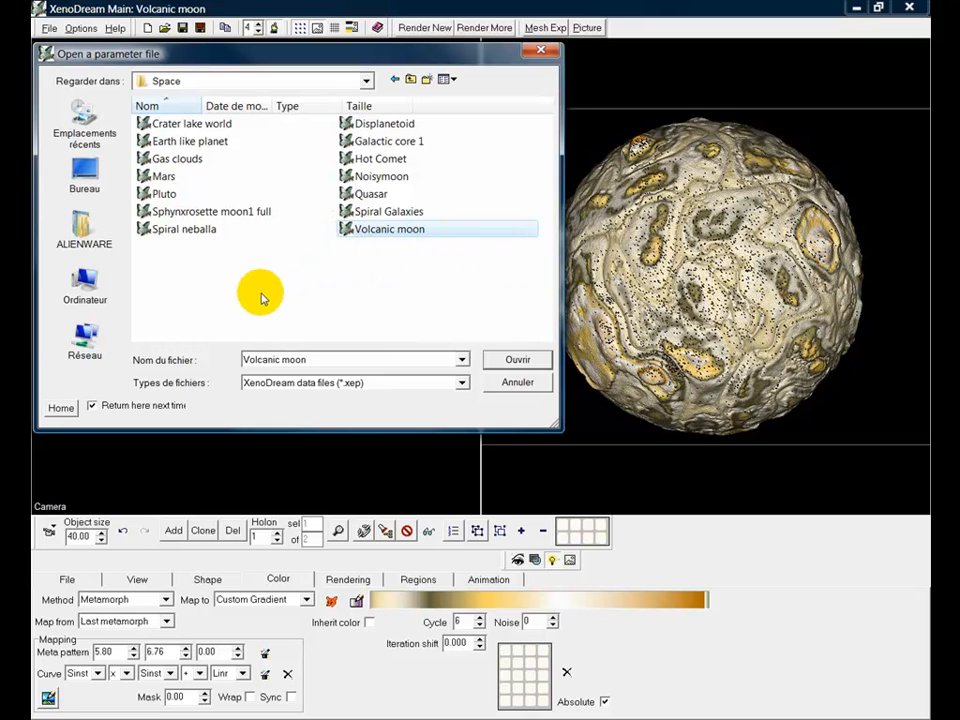
# Open the Crater lake world parameter file from the Space folder and review its holon info list.
pyautogui.doubleClick(191, 123)
pyautogui.click(452, 530)
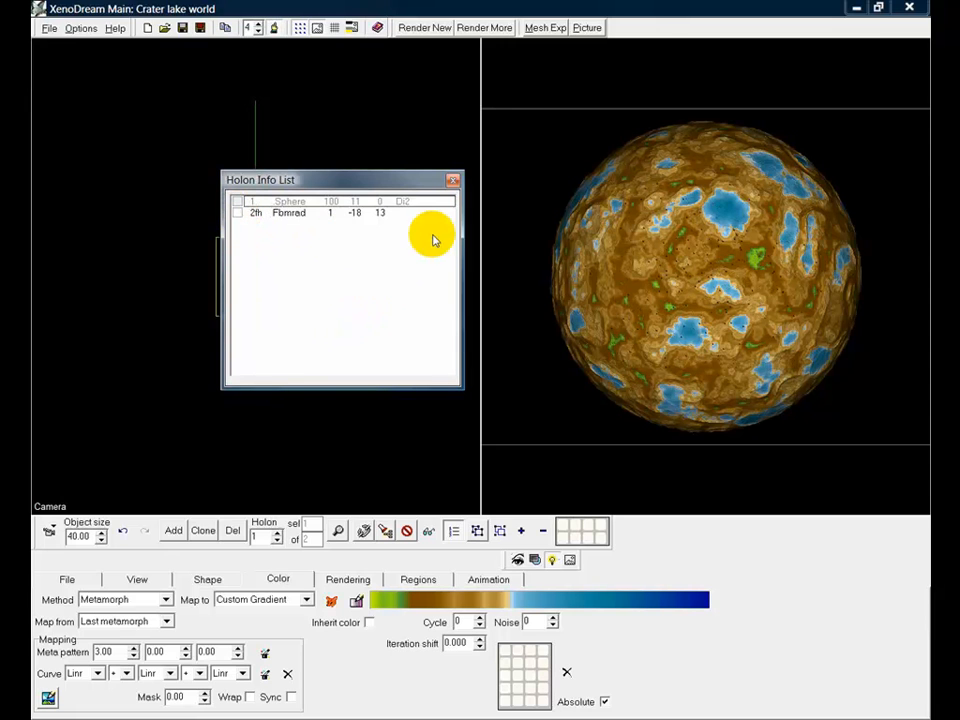
pyautogui.click(453, 182)
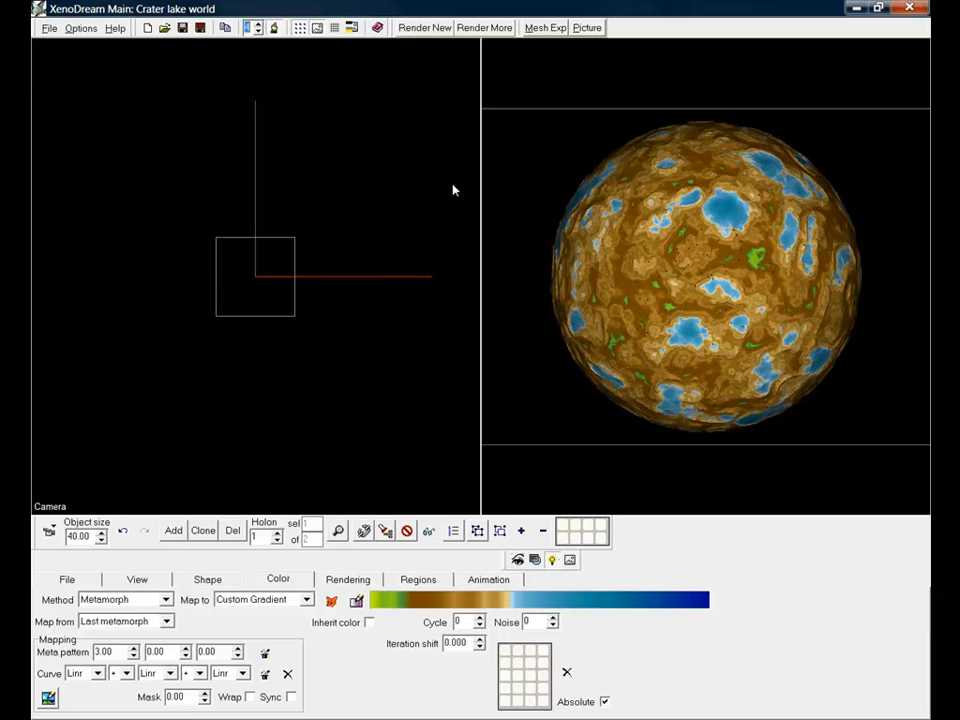